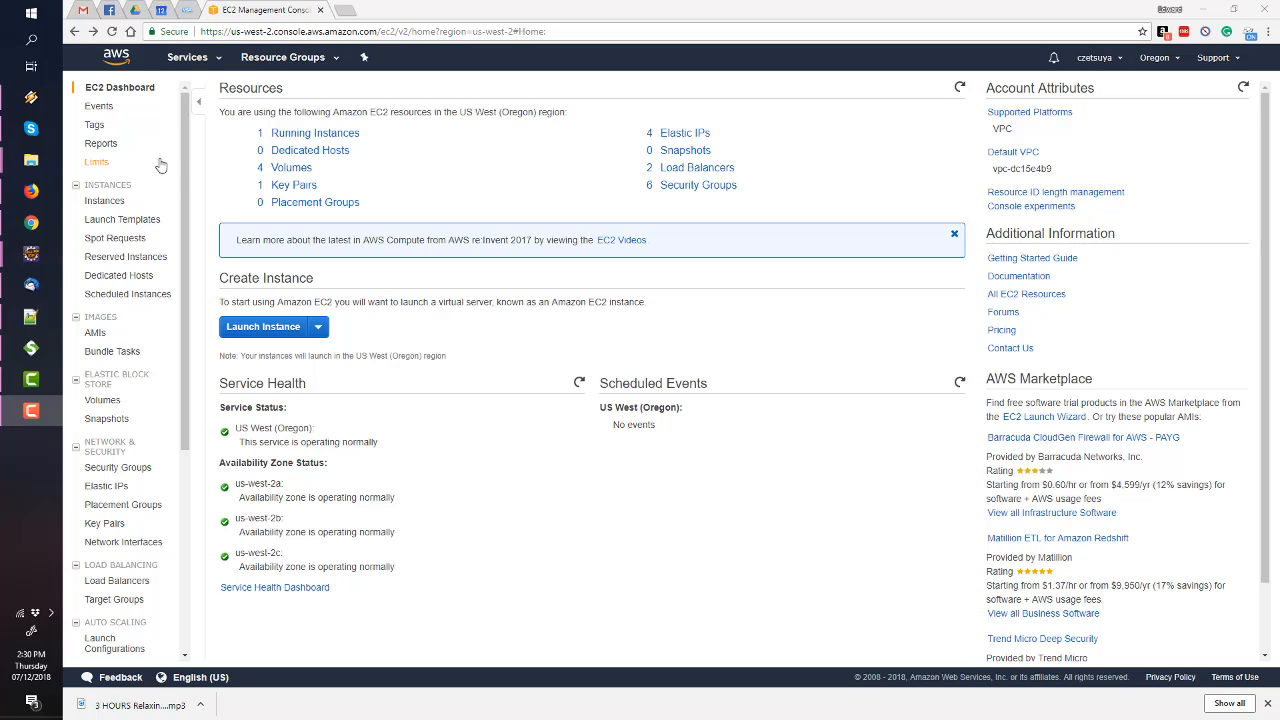
Open the EC2 instances list and start launching a new instance
{"action": "left_click", "coordinate": [199, 60]}
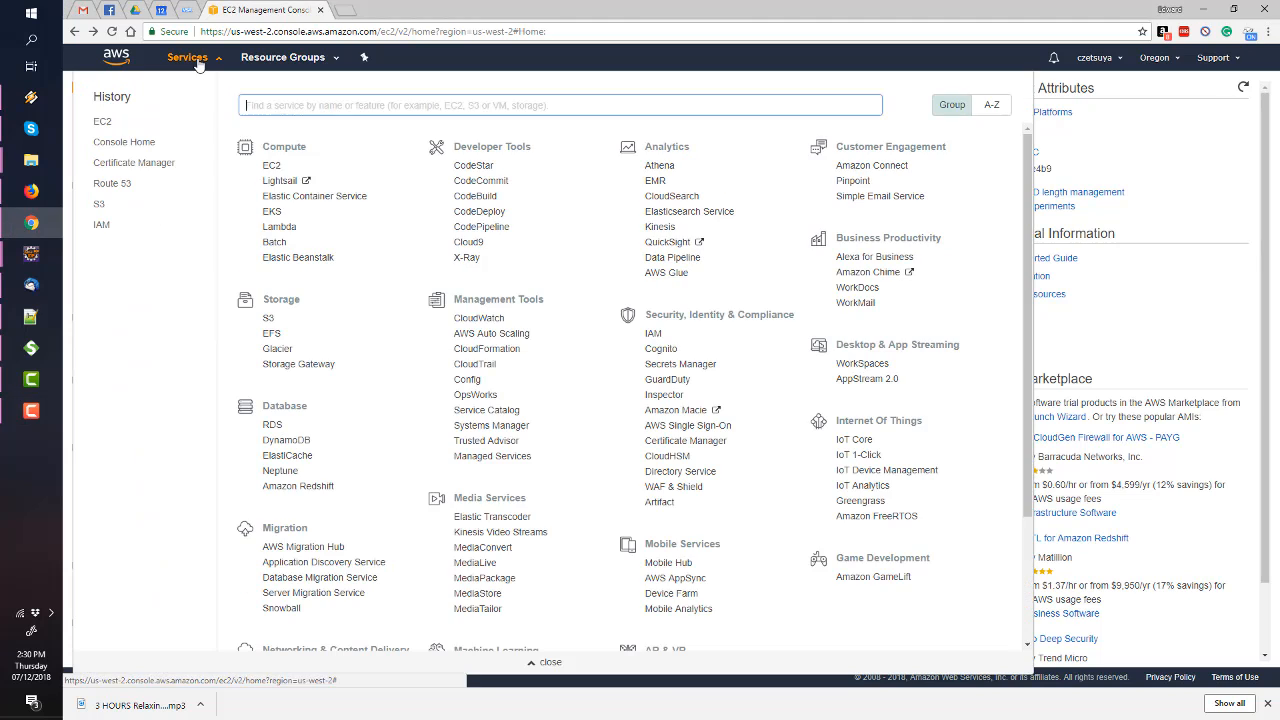
{"action": "left_click", "coordinate": [272, 168]}
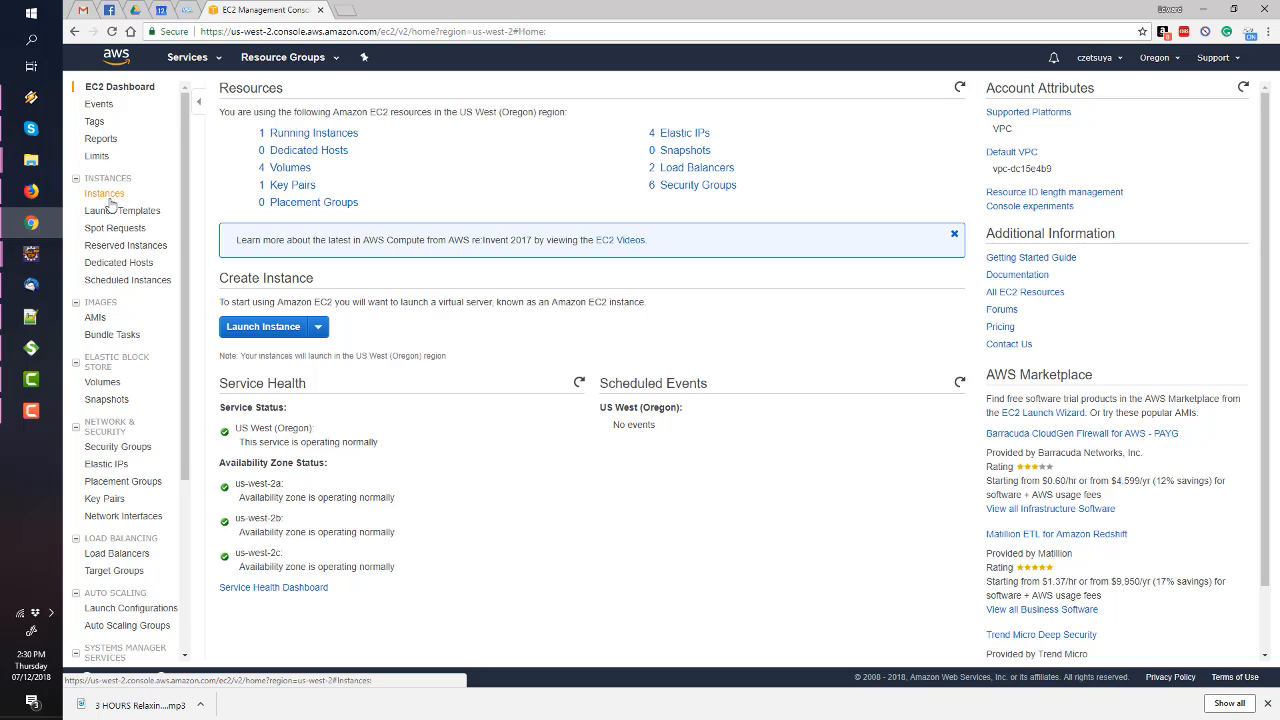
{"action": "left_click", "coordinate": [104, 195]}
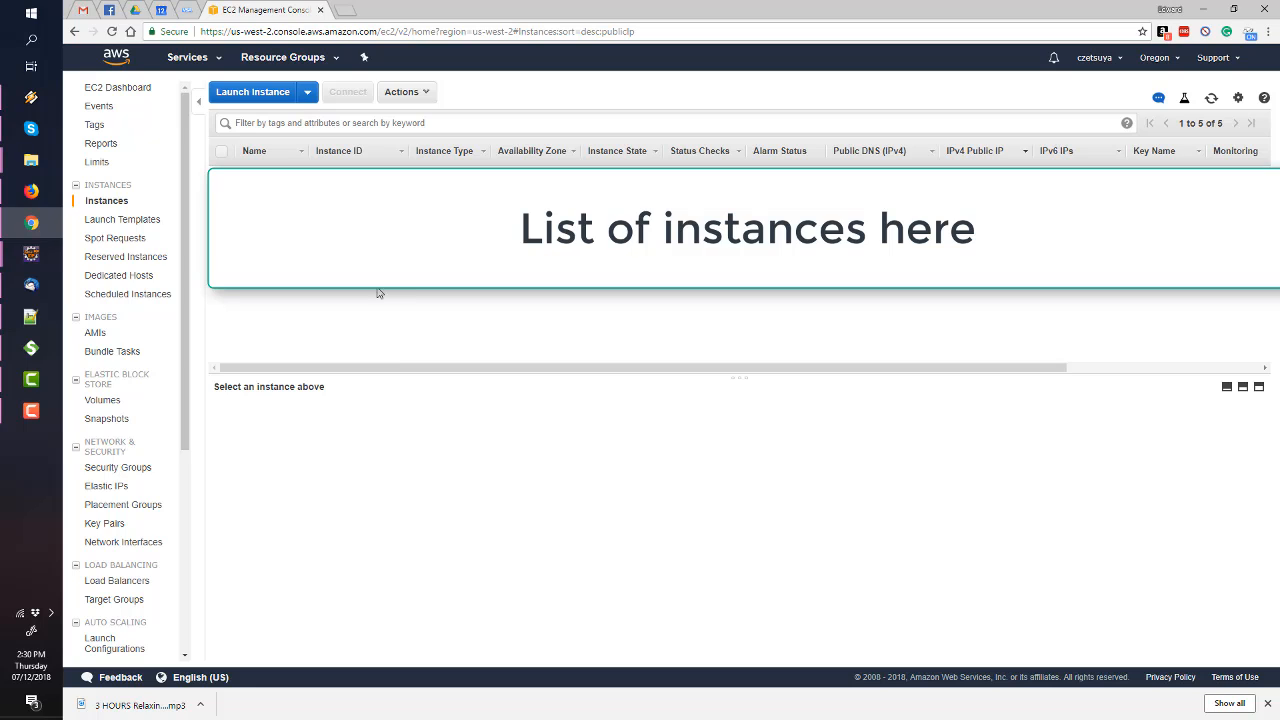
{"action": "left_click", "coordinate": [257, 94]}
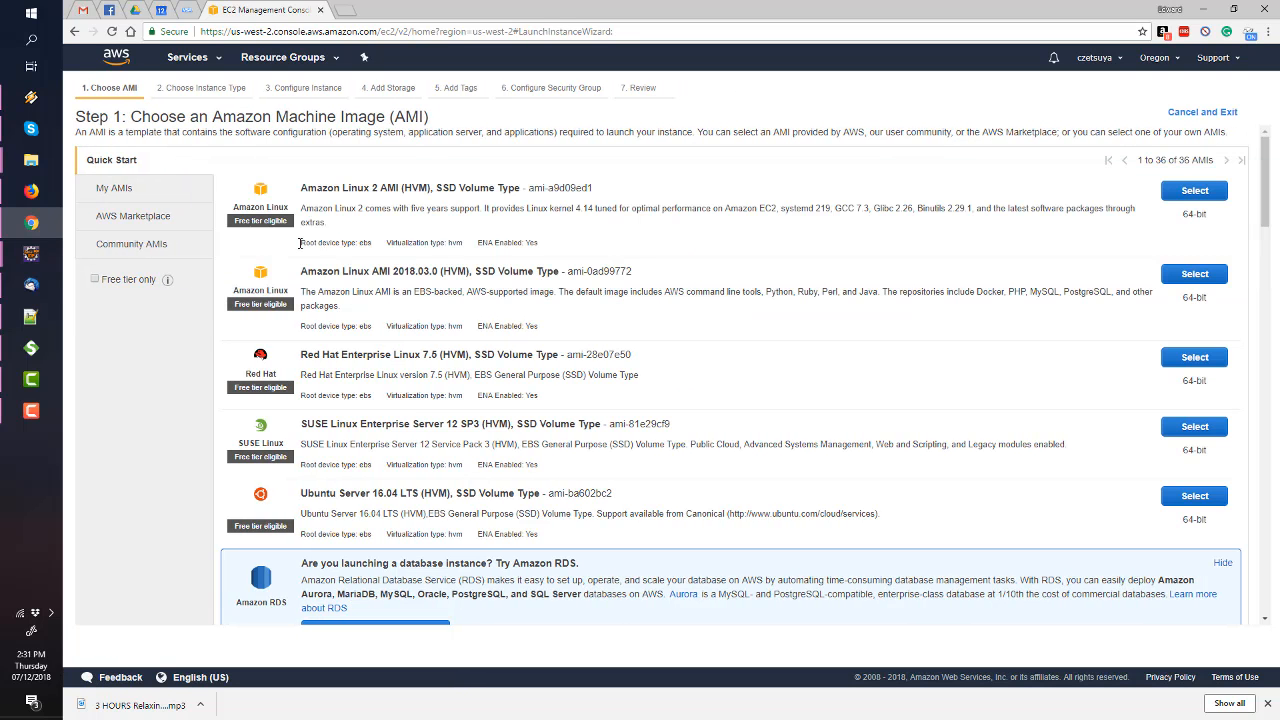
Search the AWS Marketplace images for Wordpress and choose WordPress Certified by Bitnami, continuing past its pricing details
{"action": "left_click", "coordinate": [150, 220]}
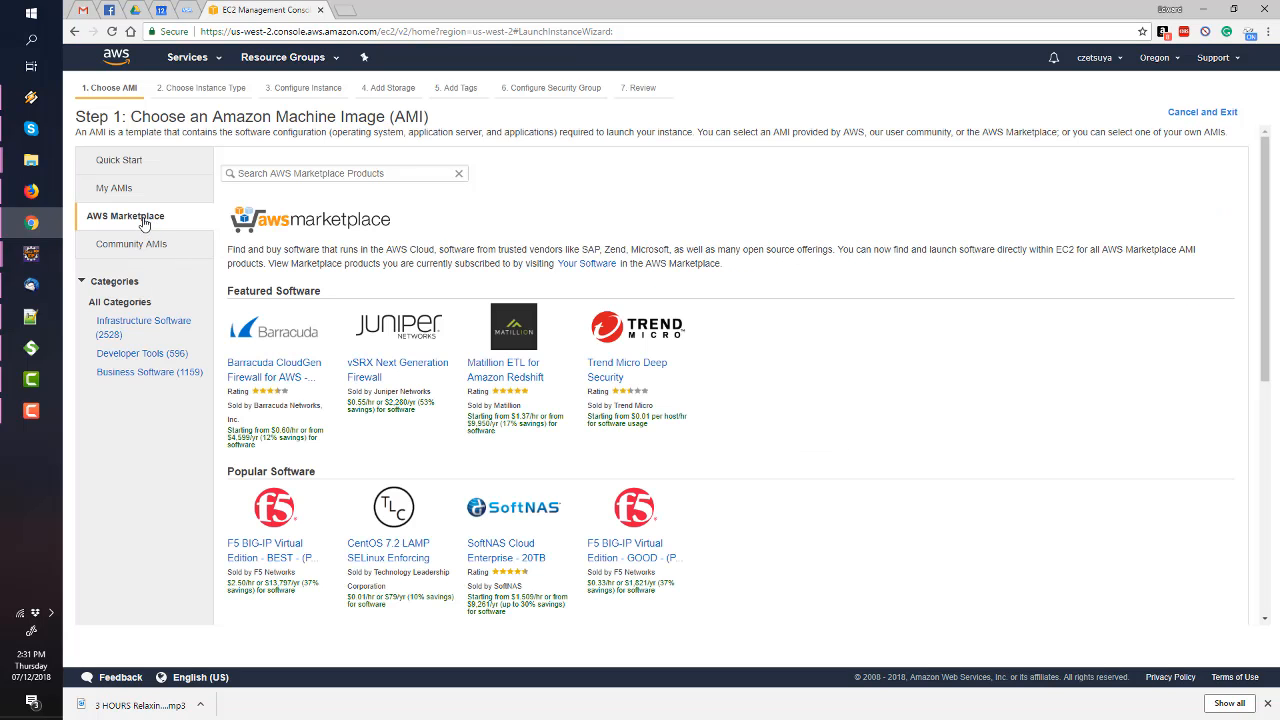
{"action": "left_click", "coordinate": [313, 172]}
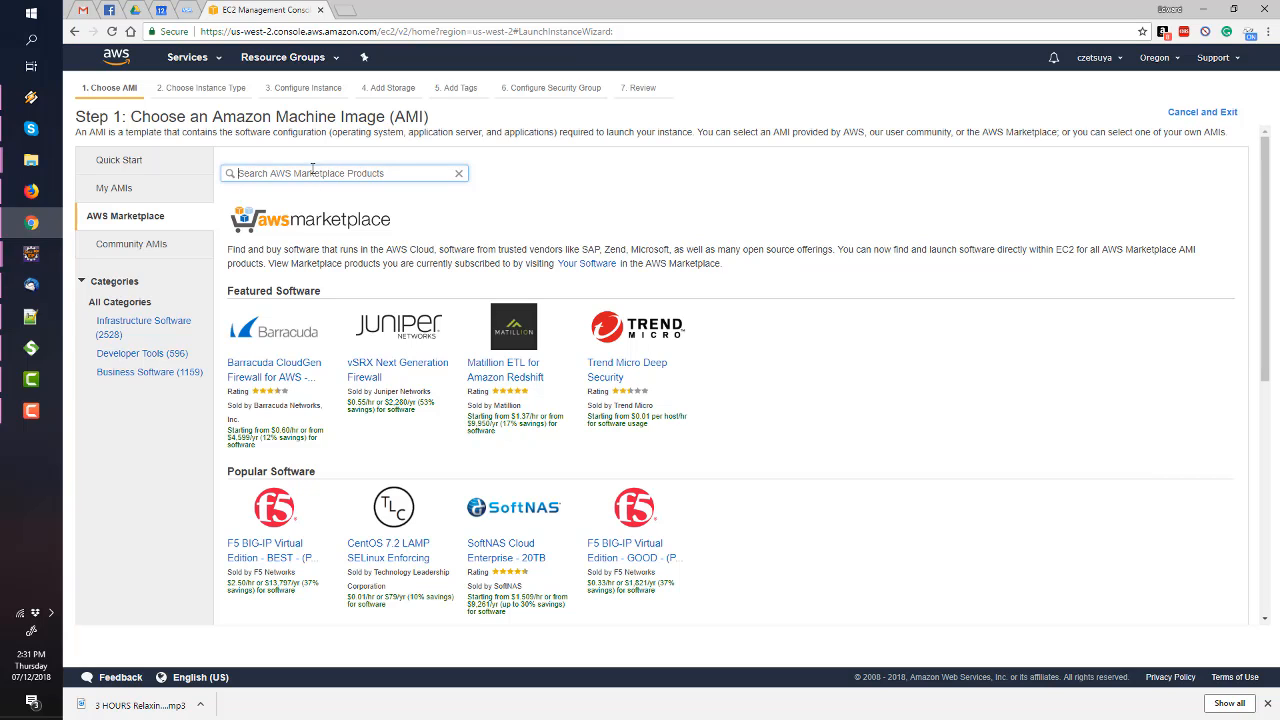
{"action": "type", "text": "Wordpress"}
{"action": "key", "text": "Return"}
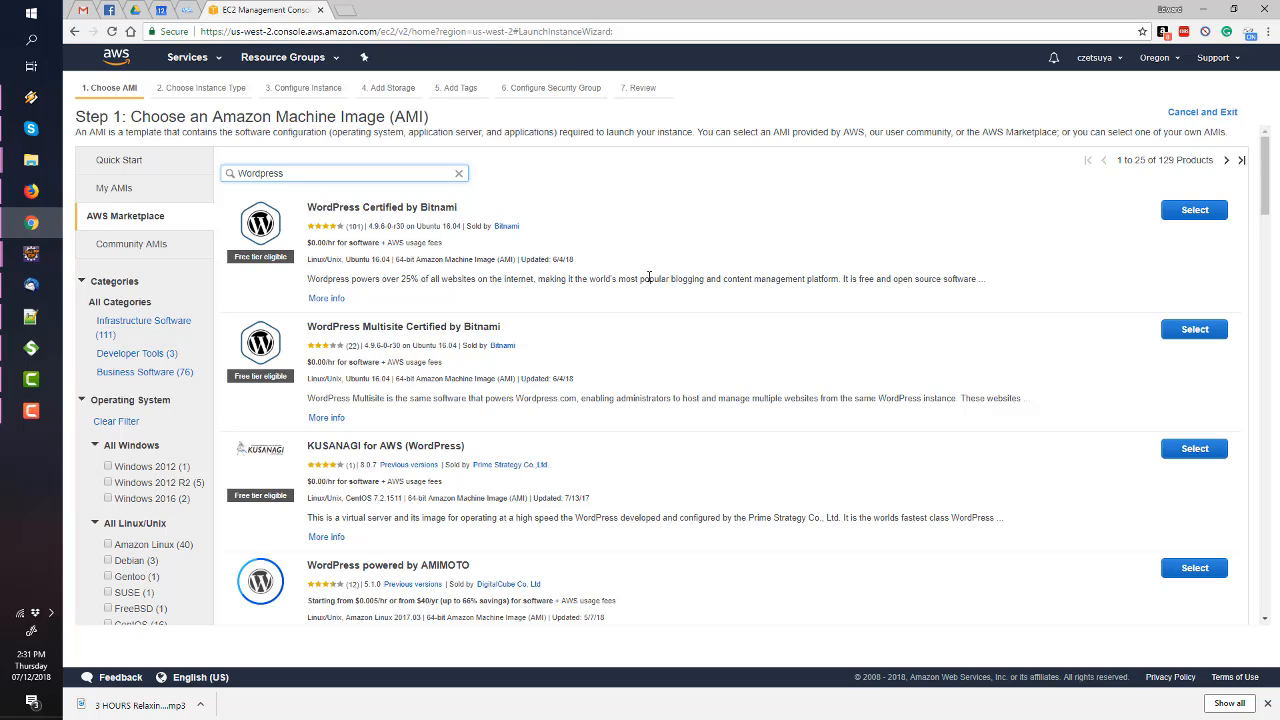
{"action": "left_click", "coordinate": [1205, 212]}
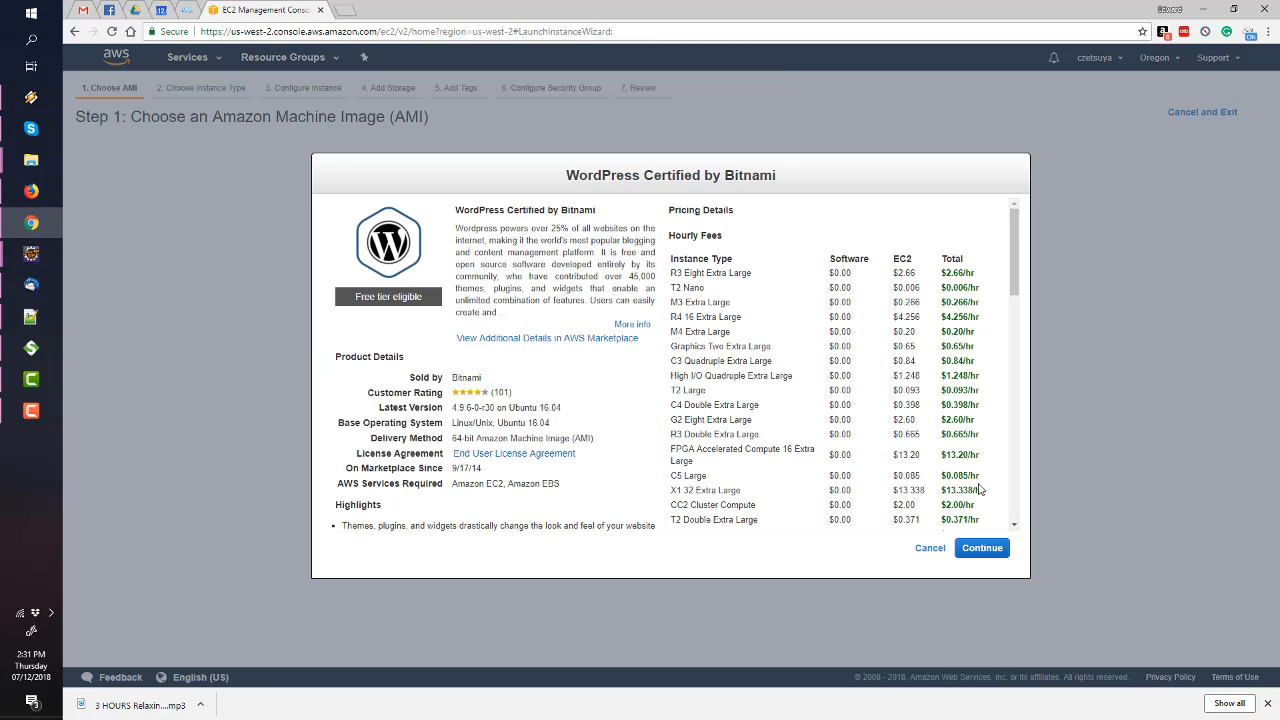
{"action": "left_click_drag", "start_coordinate": [1018, 276], "coordinate": [1018, 500]}
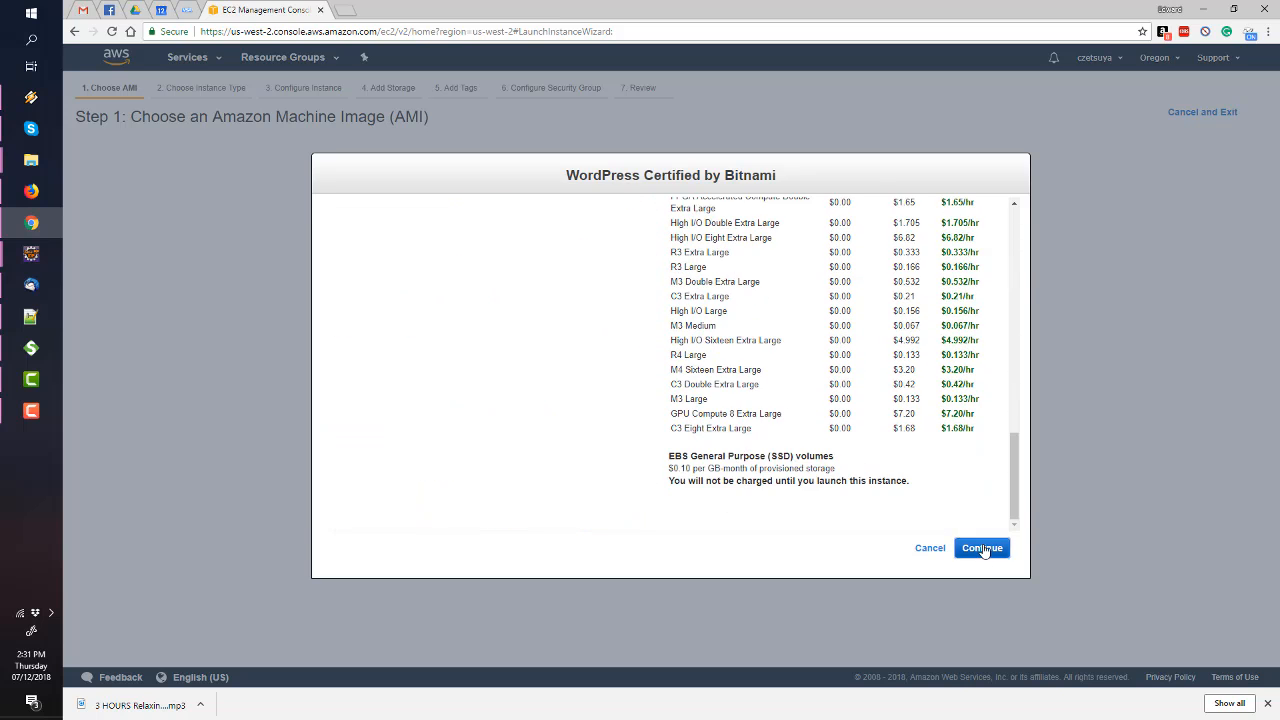
{"action": "left_click", "coordinate": [982, 548]}
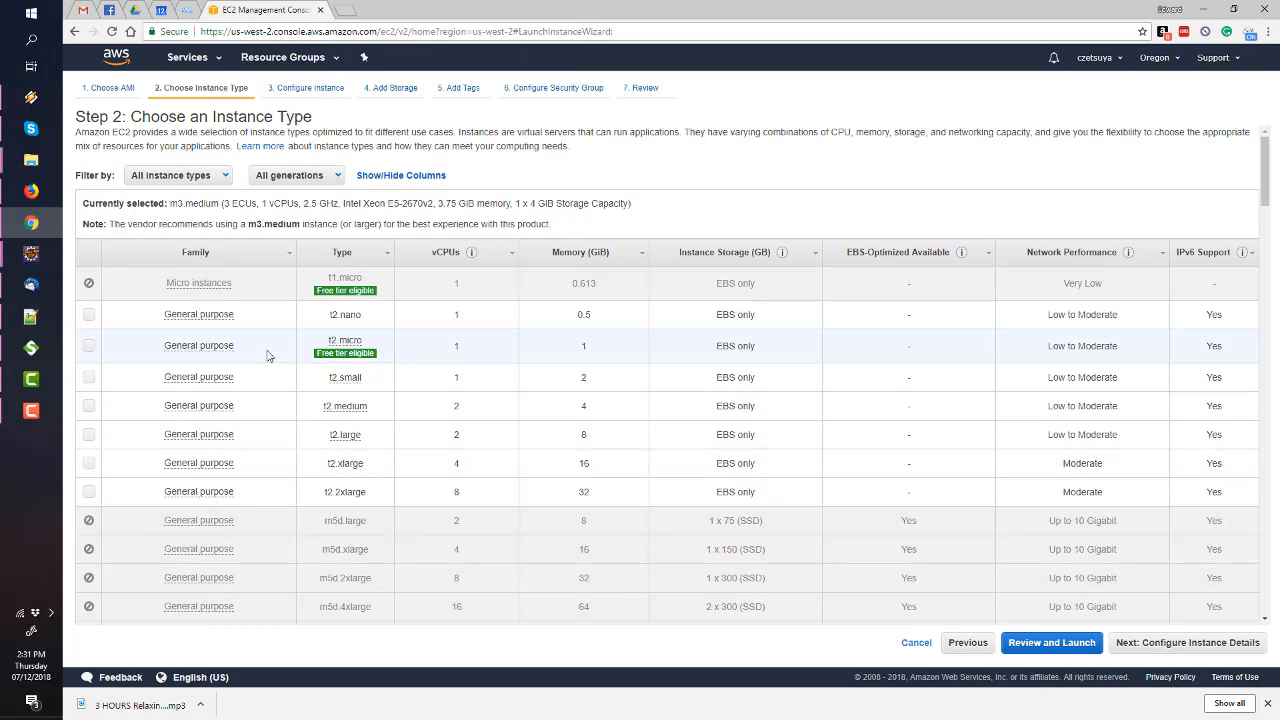
Choose the t2.micro instance type and keep the default VPC network, continuing to the storage settings
{"action": "left_click", "coordinate": [89, 348]}
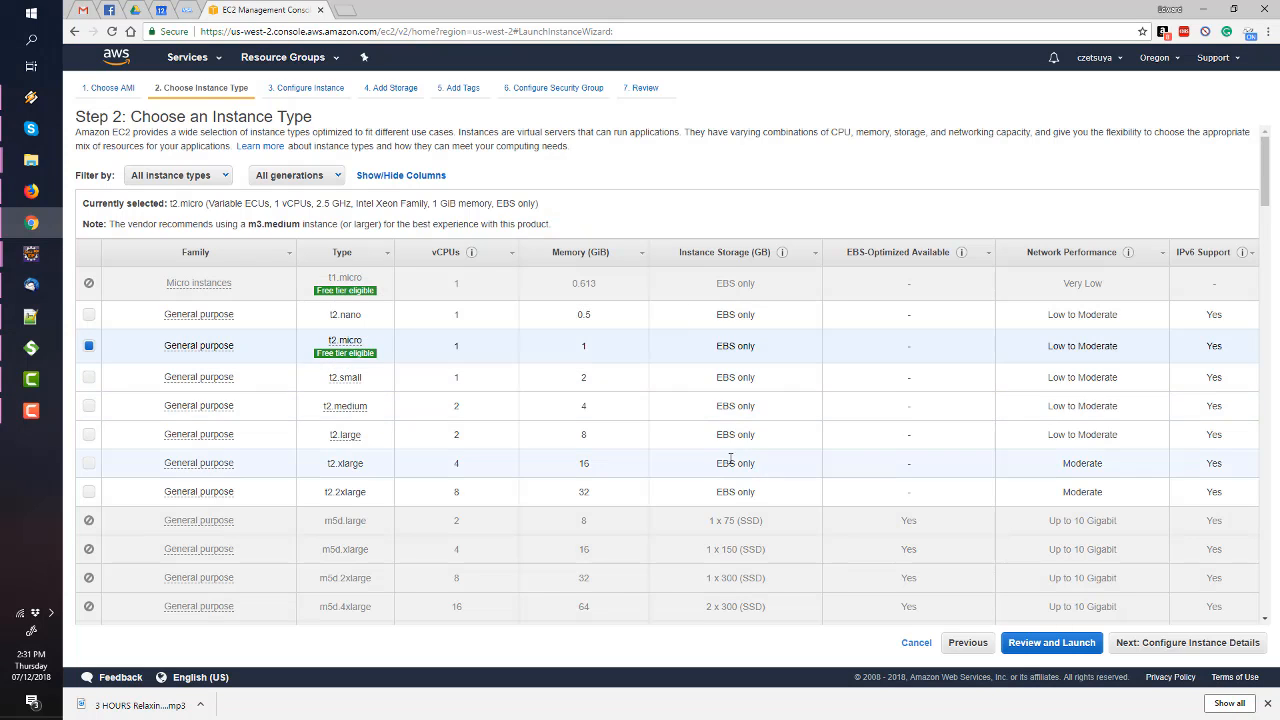
{"action": "left_click", "coordinate": [1190, 647]}
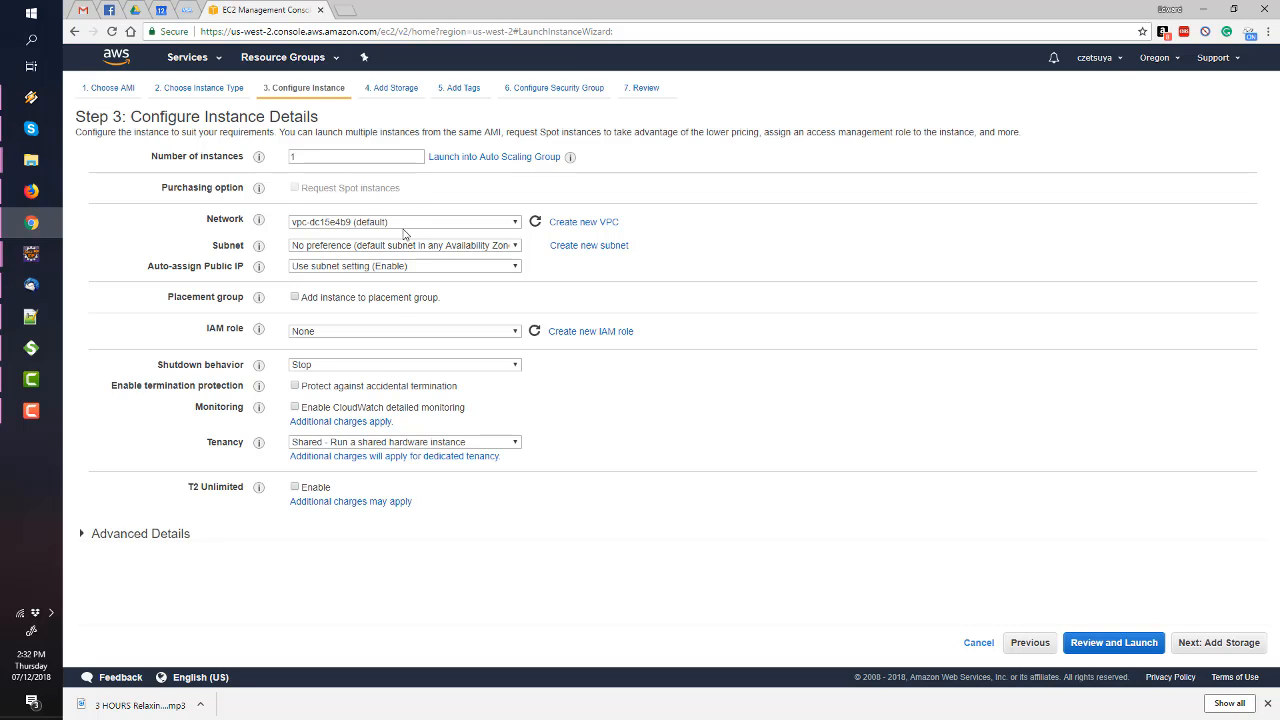
{"action": "left_click", "coordinate": [363, 224]}
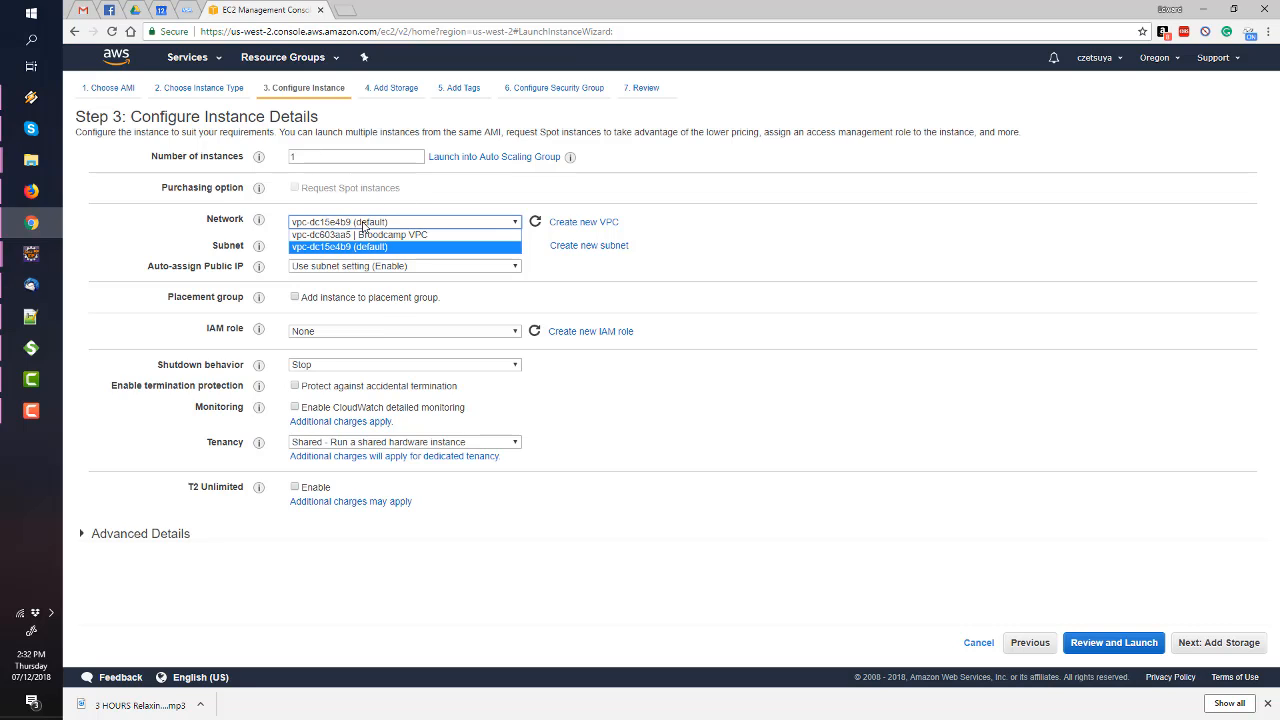
{"action": "left_click", "coordinate": [363, 224]}
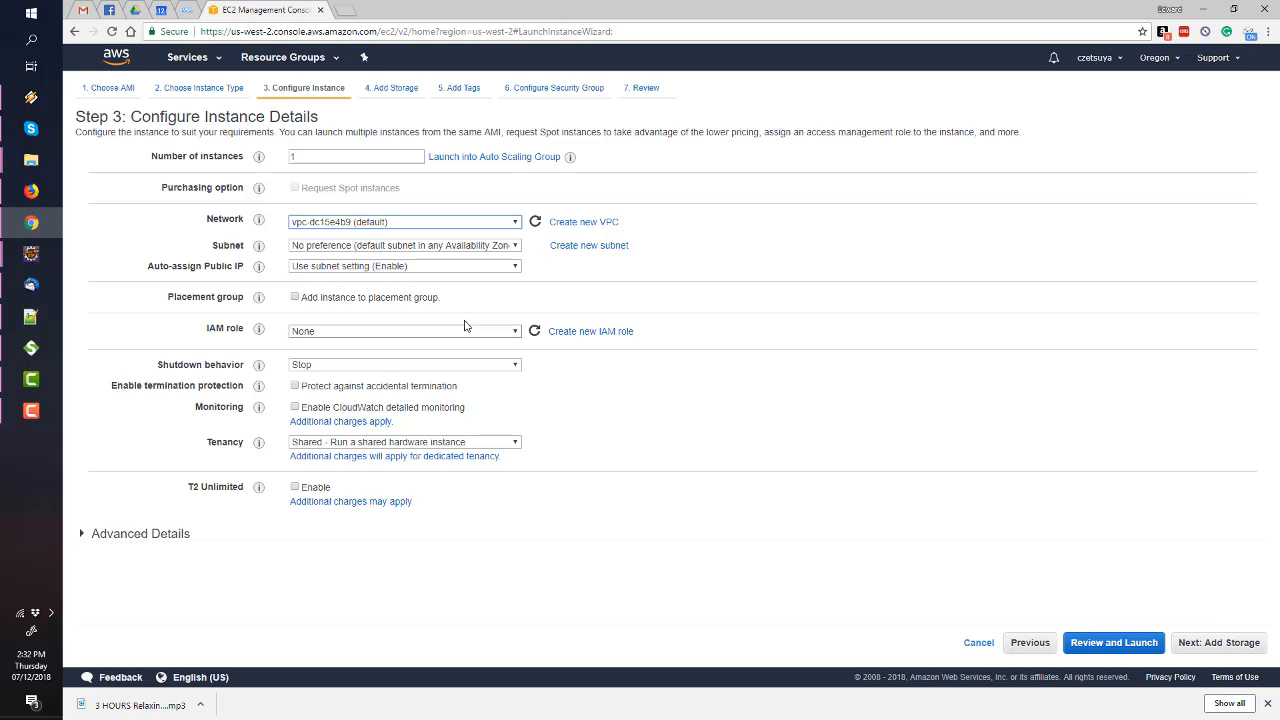
{"action": "left_click", "coordinate": [1210, 645]}
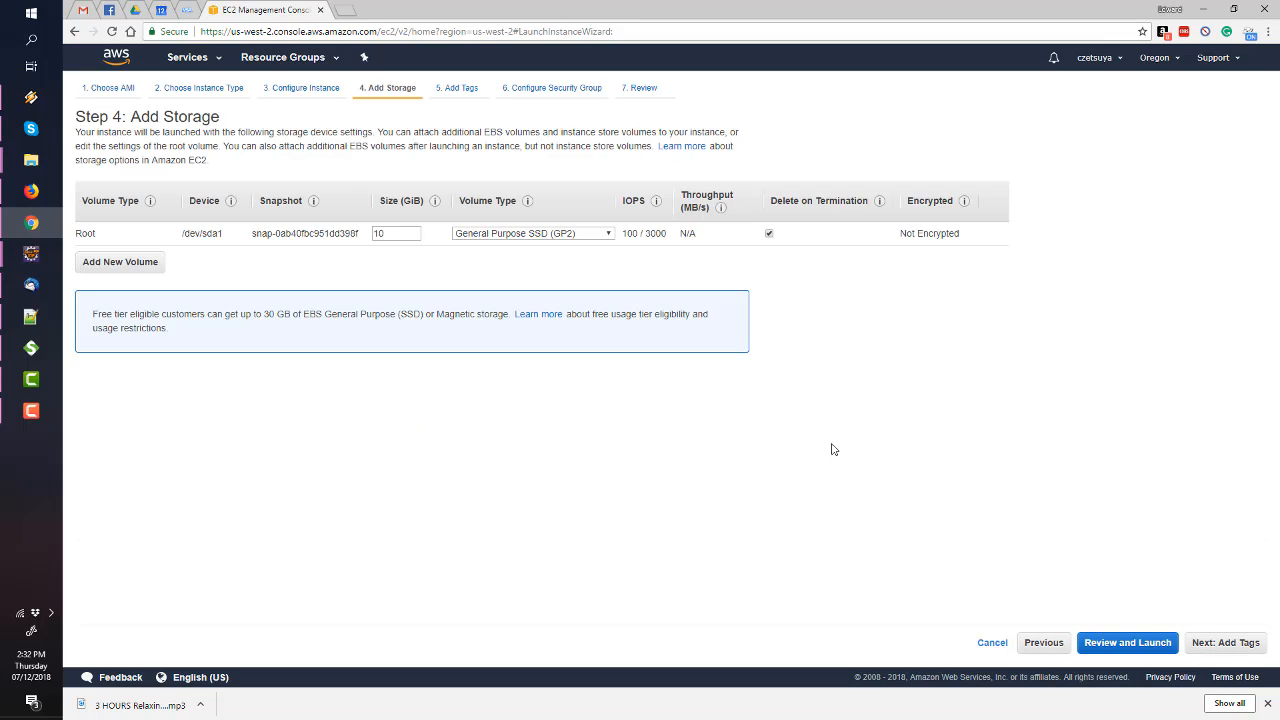
Set the root volume size to 40 GiB and continue to the tags
{"action": "double_click", "coordinate": [406, 236]}
{"action": "type", "text": "40"}
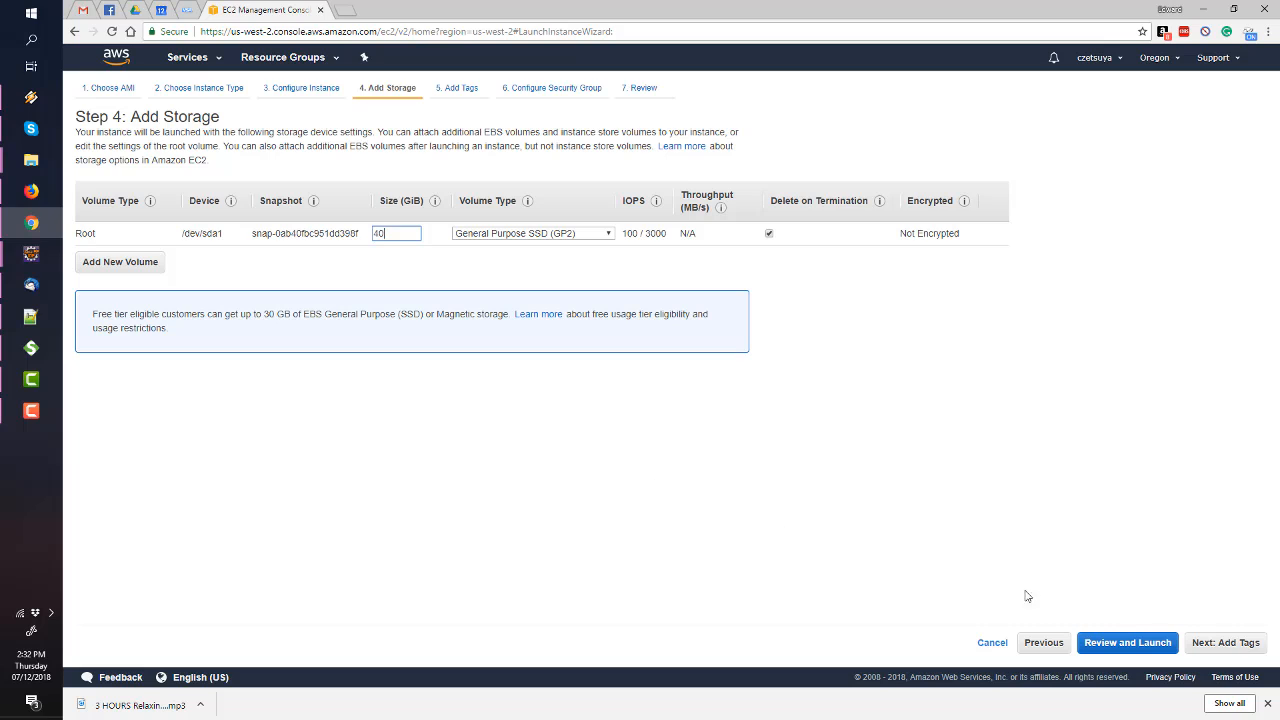
{"action": "left_click", "coordinate": [1245, 645]}
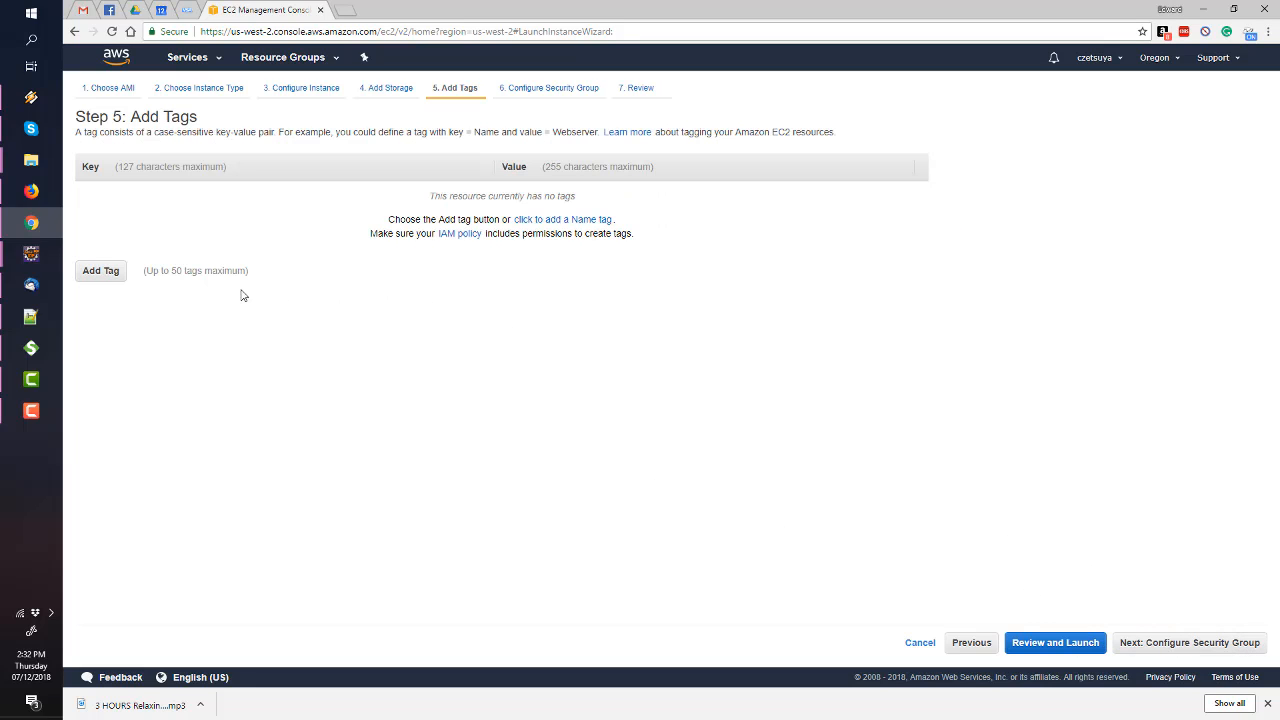
Add a tag with key project and value templatesandvectors, and continue to the security group settings
{"action": "left_click", "coordinate": [104, 273]}
{"action": "left_click", "coordinate": [154, 196]}
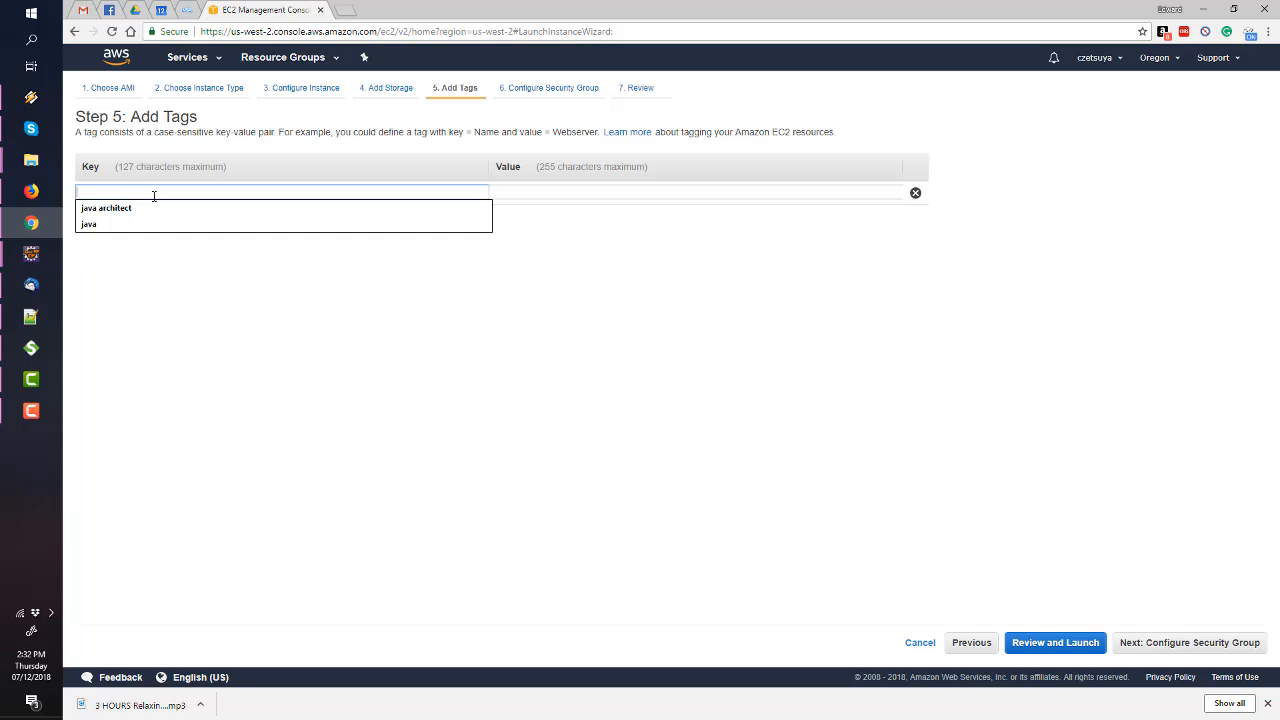
{"action": "type", "text": "proejcts"}
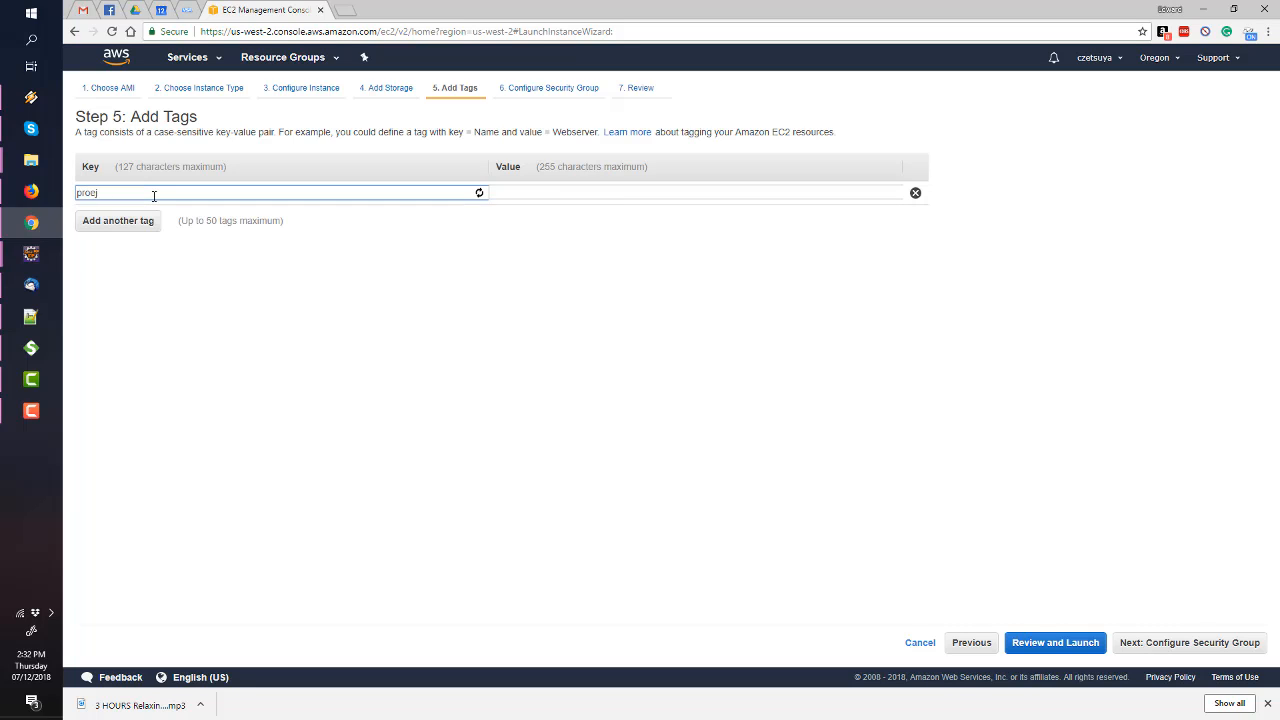
{"action": "key", "text": "BackSpace"}
{"action": "key", "text": "BackSpace"}
{"action": "type", "text": "ject"}
{"action": "key", "text": "Tab"}
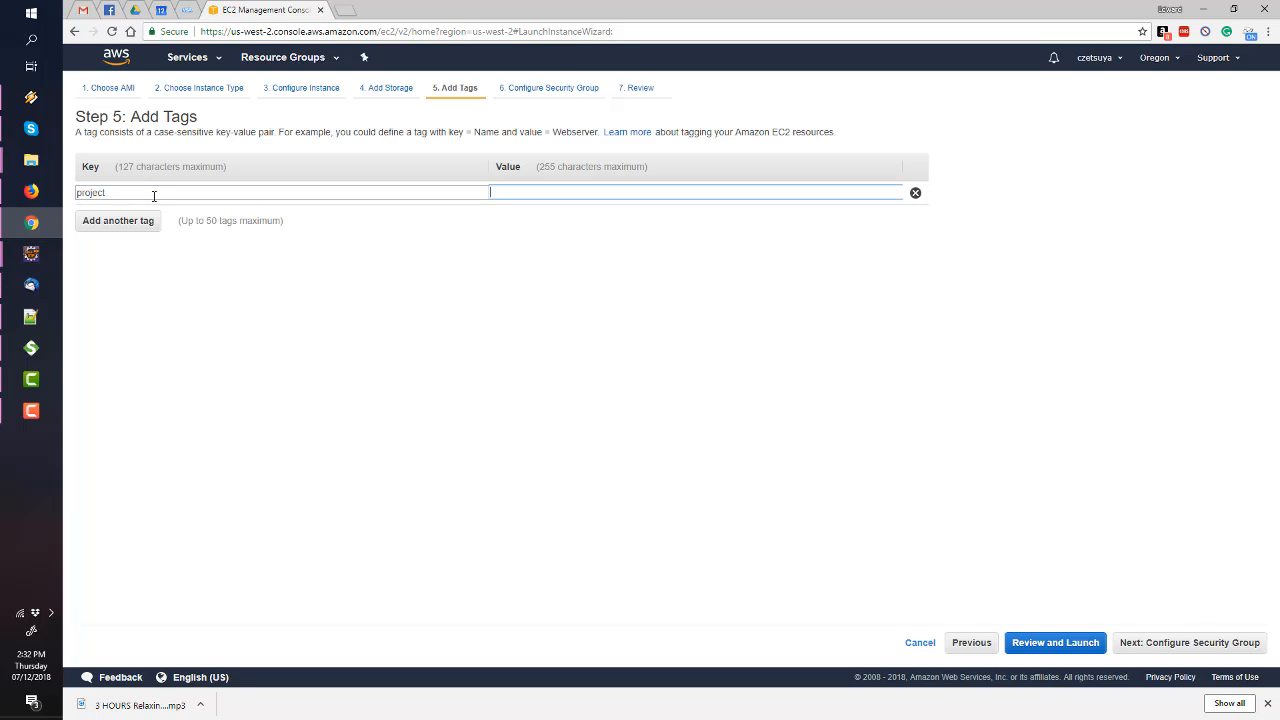
{"action": "type", "text": "templates"}
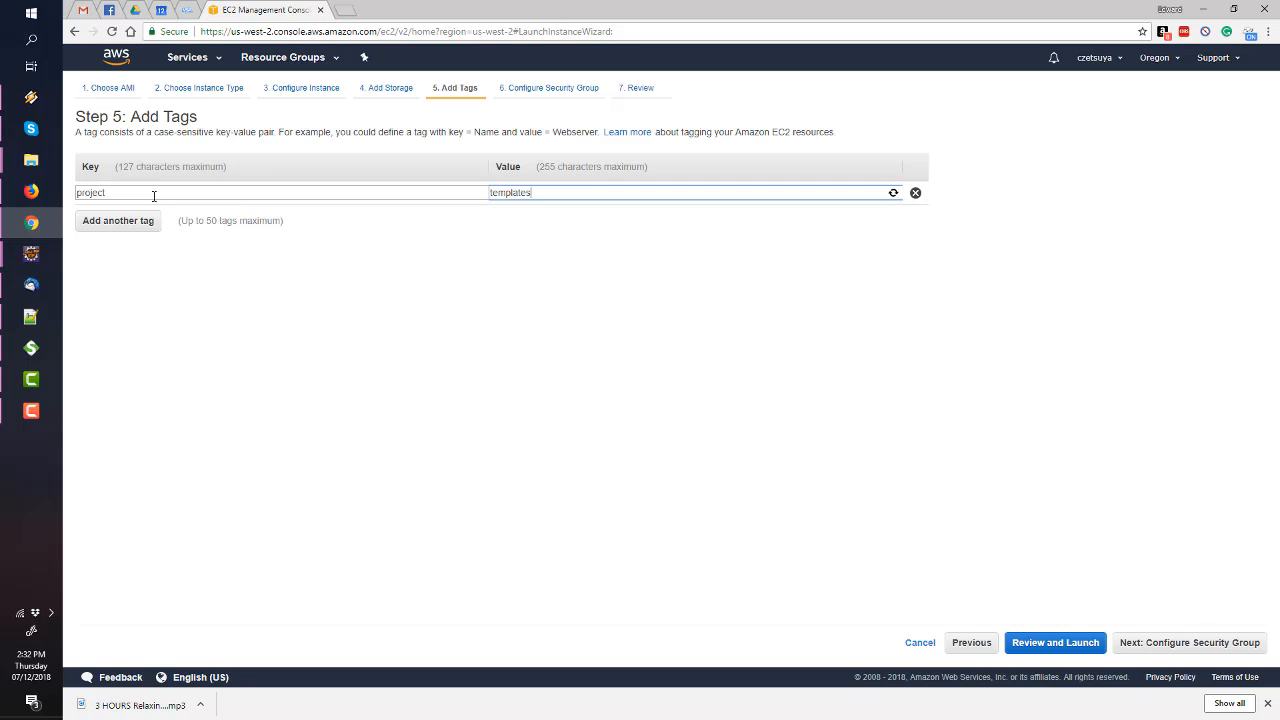
{"action": "type", "text": "andvectors"}
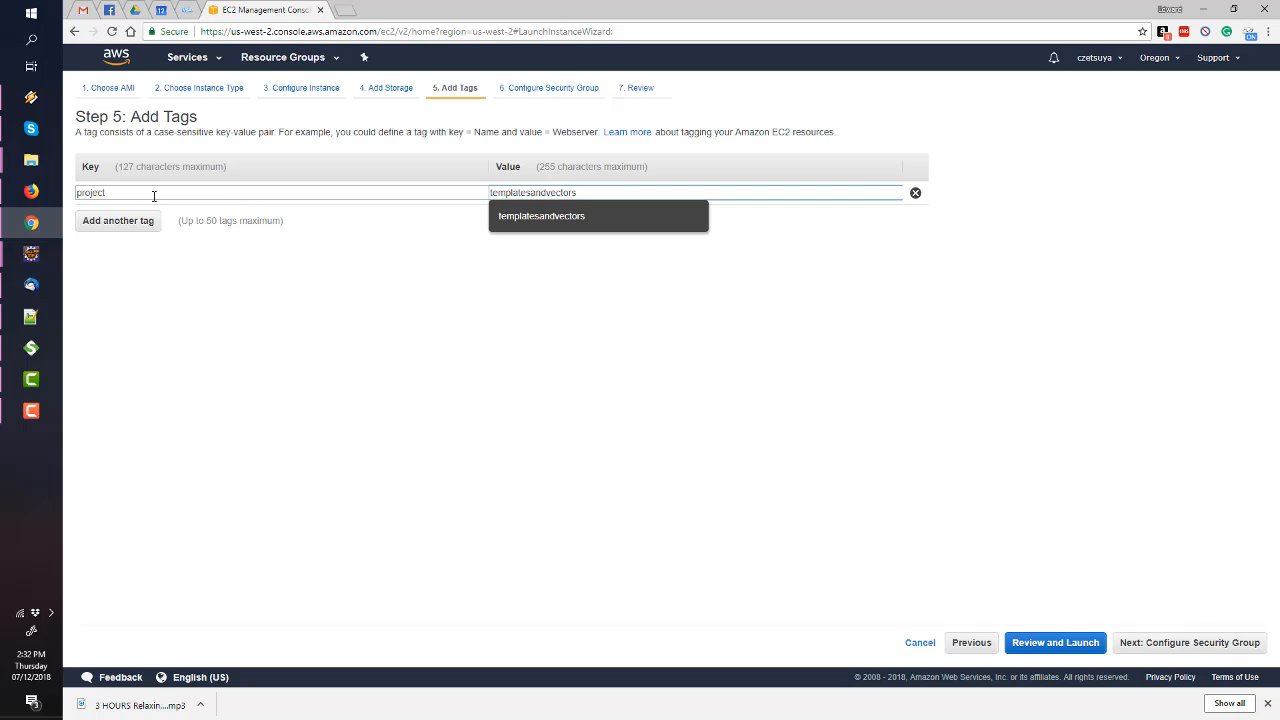
{"action": "left_click", "coordinate": [362, 471]}
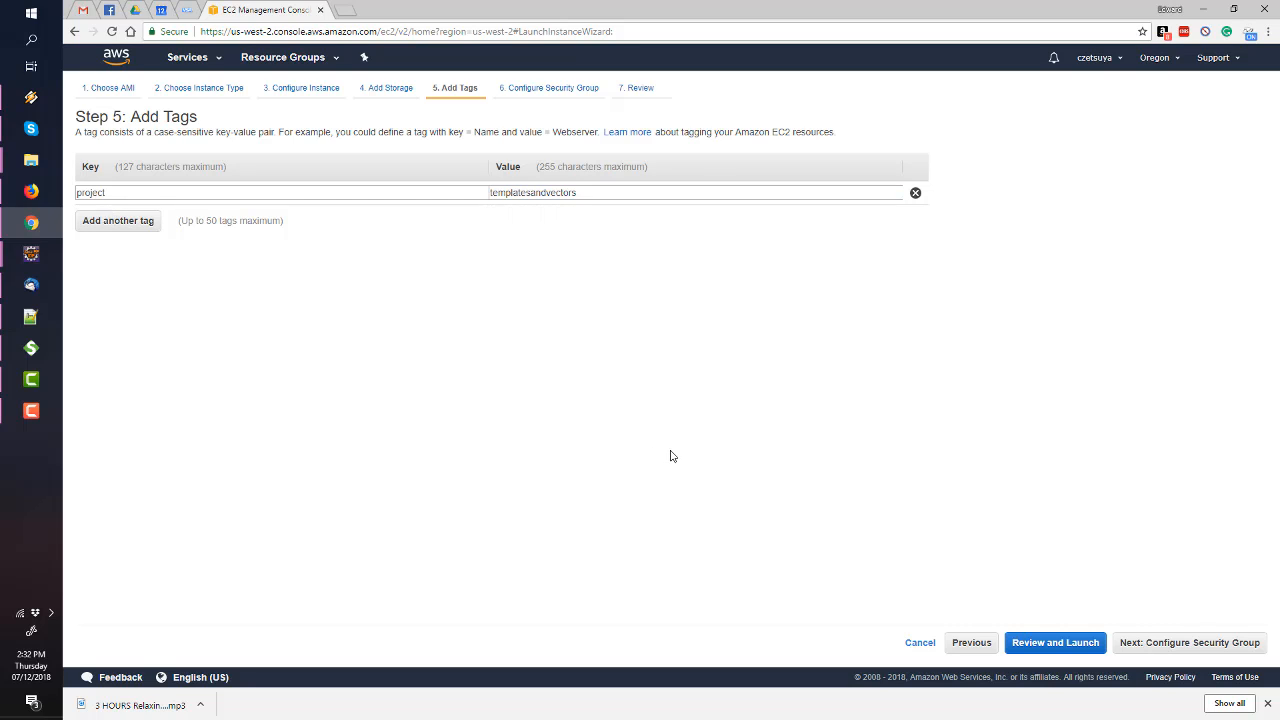
{"action": "left_click", "coordinate": [1212, 652]}
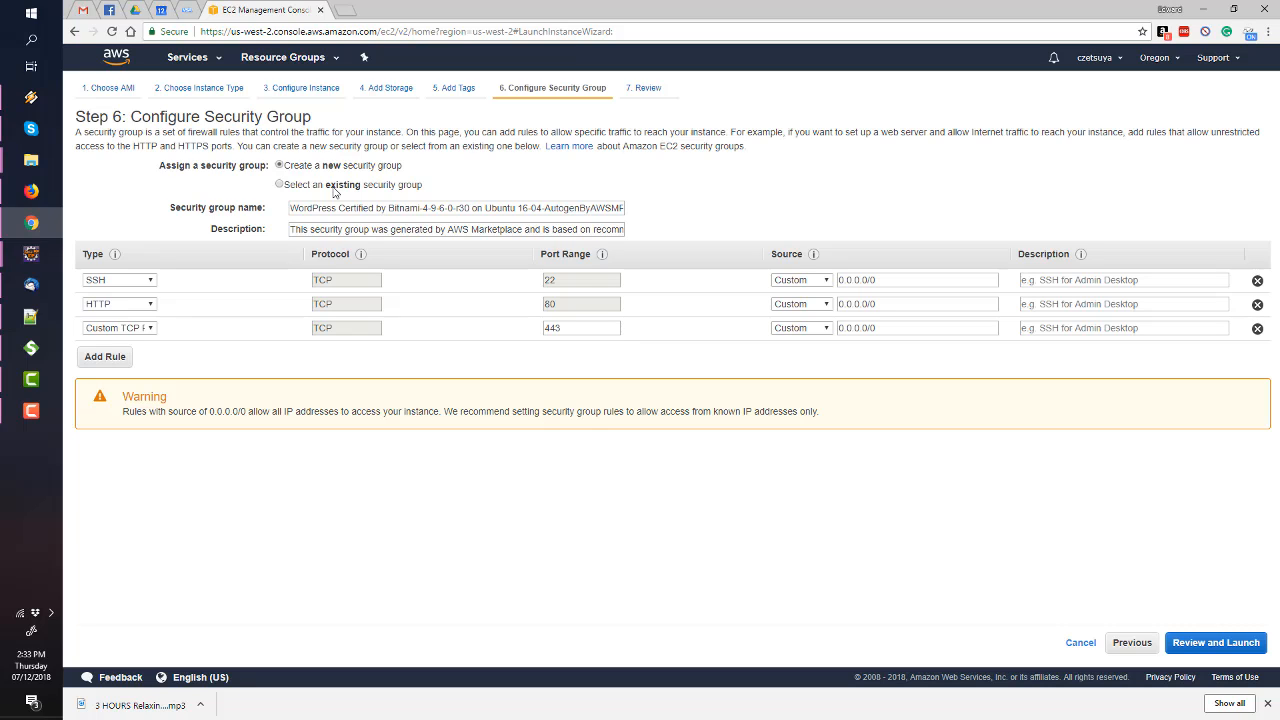
Assign the existing default and WordPress Certified by Bitnami security groups to the instance and proceed to the launch review
{"action": "left_click", "coordinate": [335, 189]}
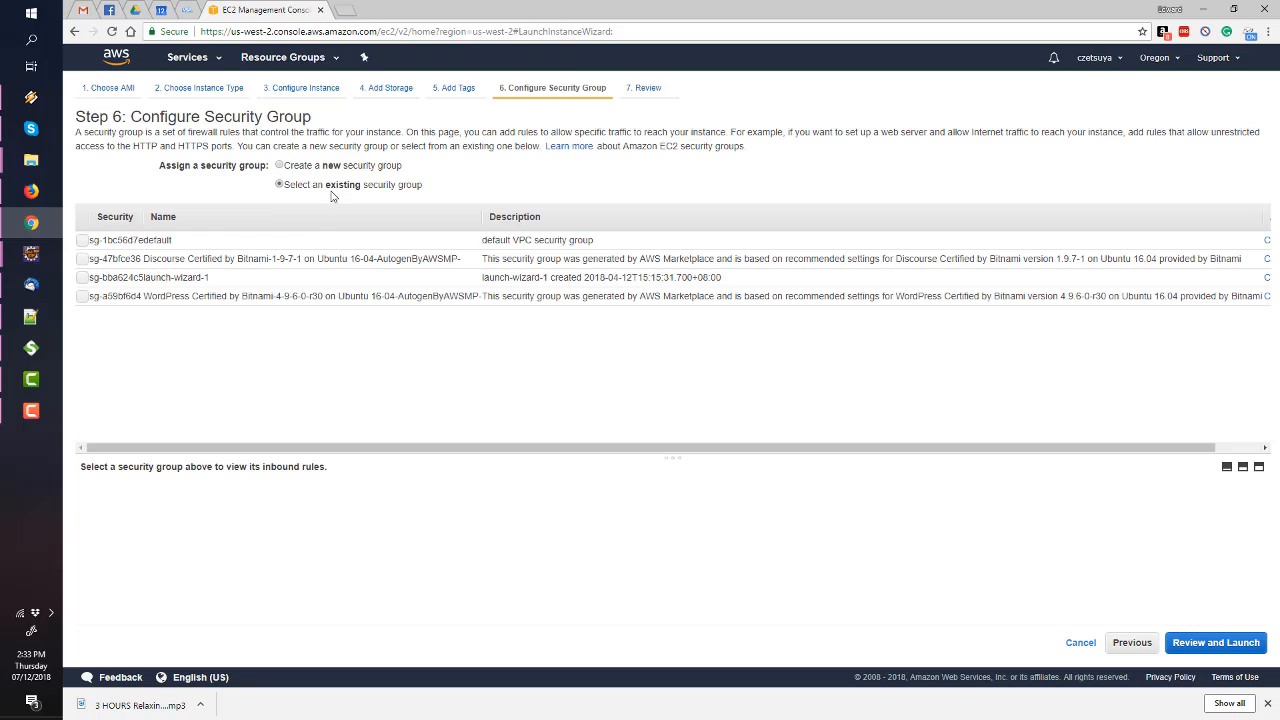
{"action": "left_click", "coordinate": [83, 241]}
{"action": "left_click", "coordinate": [84, 297]}
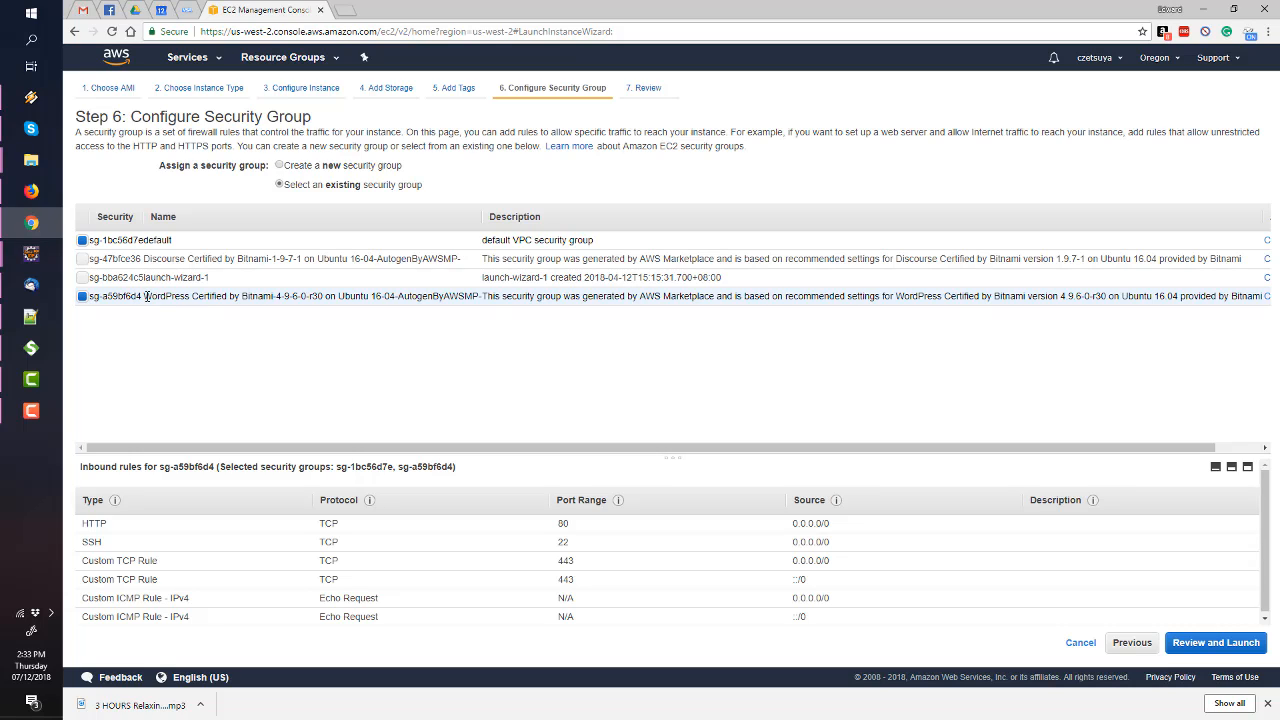
{"action": "left_click_drag", "start_coordinate": [146, 296], "coordinate": [434, 297]}
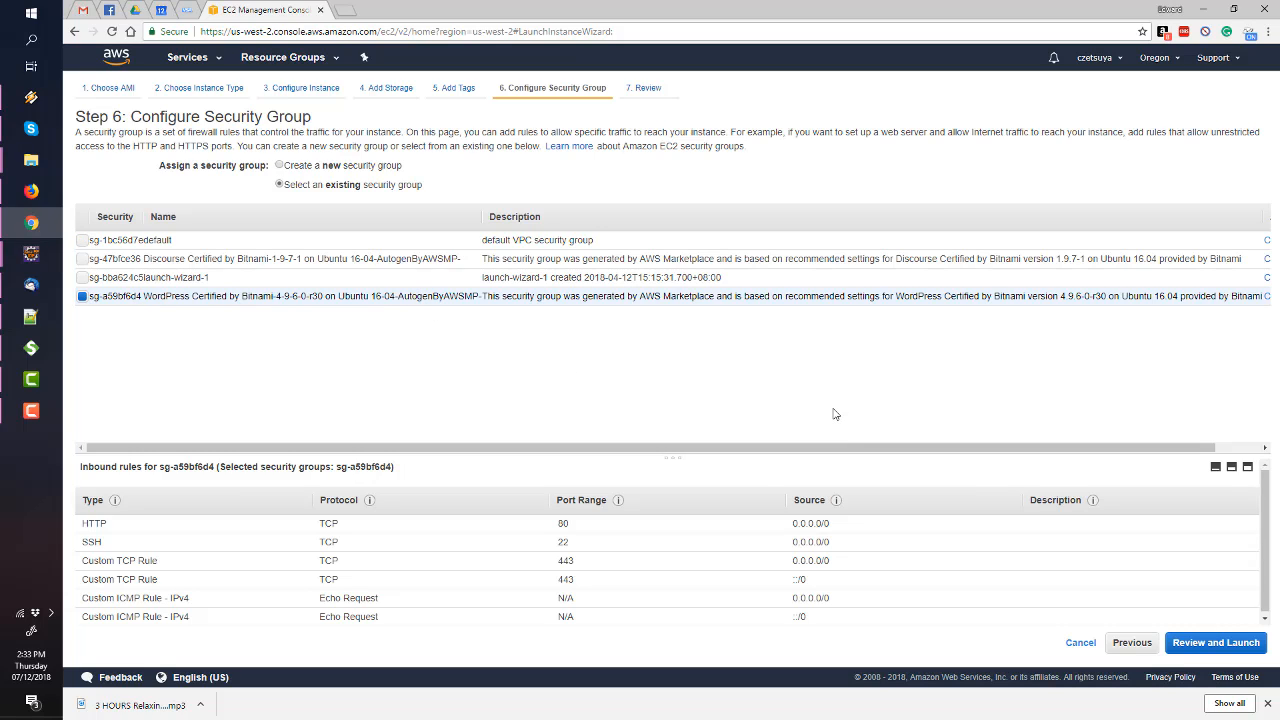
{"action": "left_click", "coordinate": [82, 240]}
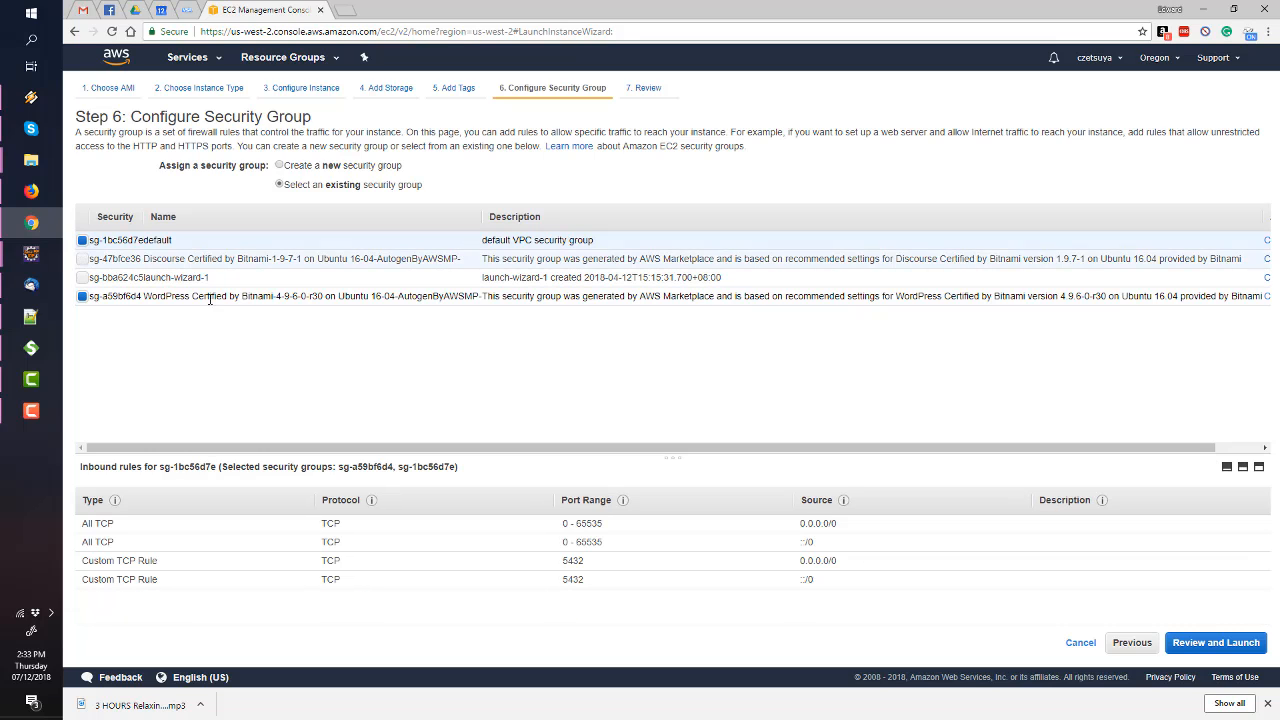
{"action": "left_click", "coordinate": [1190, 642]}
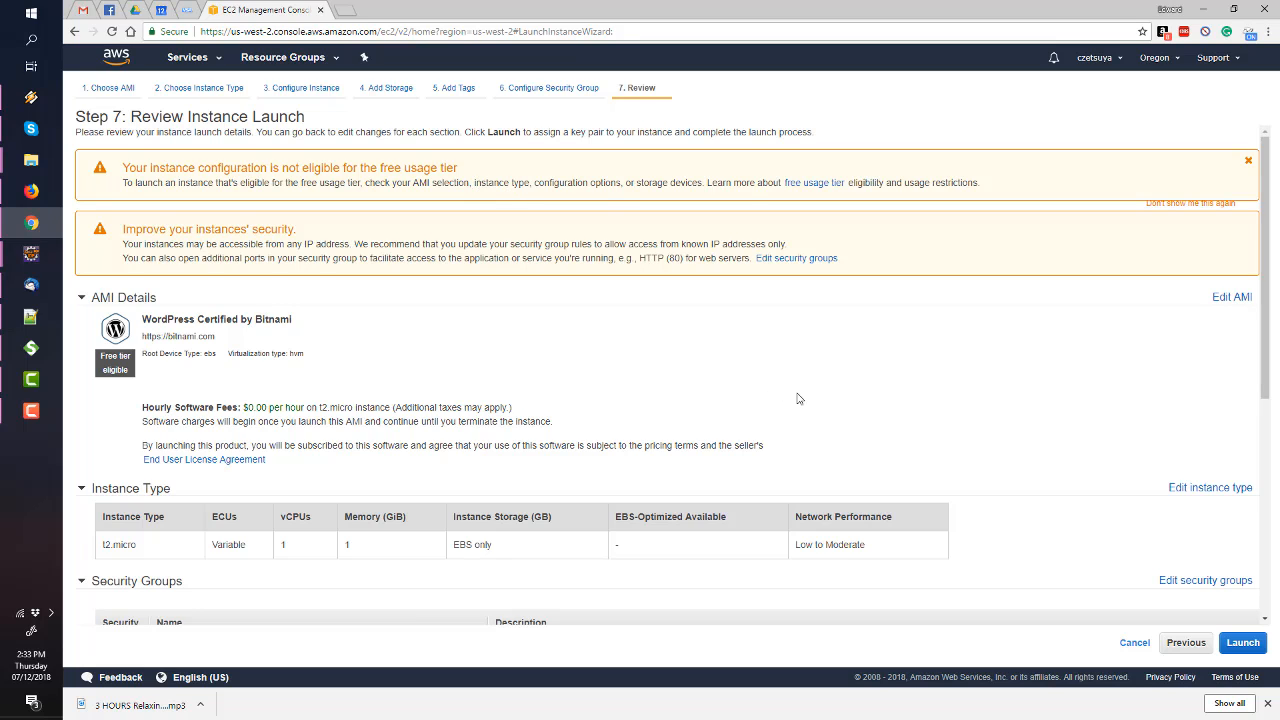
Launch the instance with the existing key pair, acknowledging access to its private key file
{"action": "scroll", "coordinate": [797, 397], "scroll_direction": "down", "scroll_amount": 3}
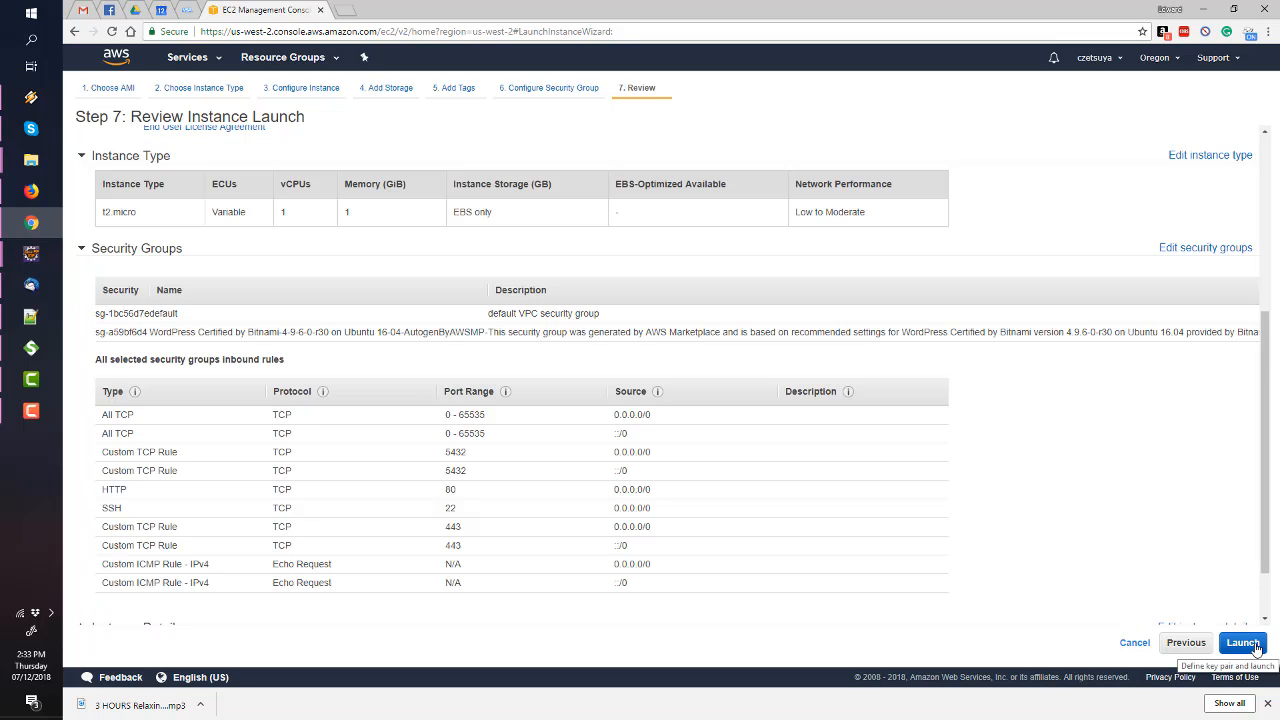
{"action": "left_click", "coordinate": [1243, 643]}
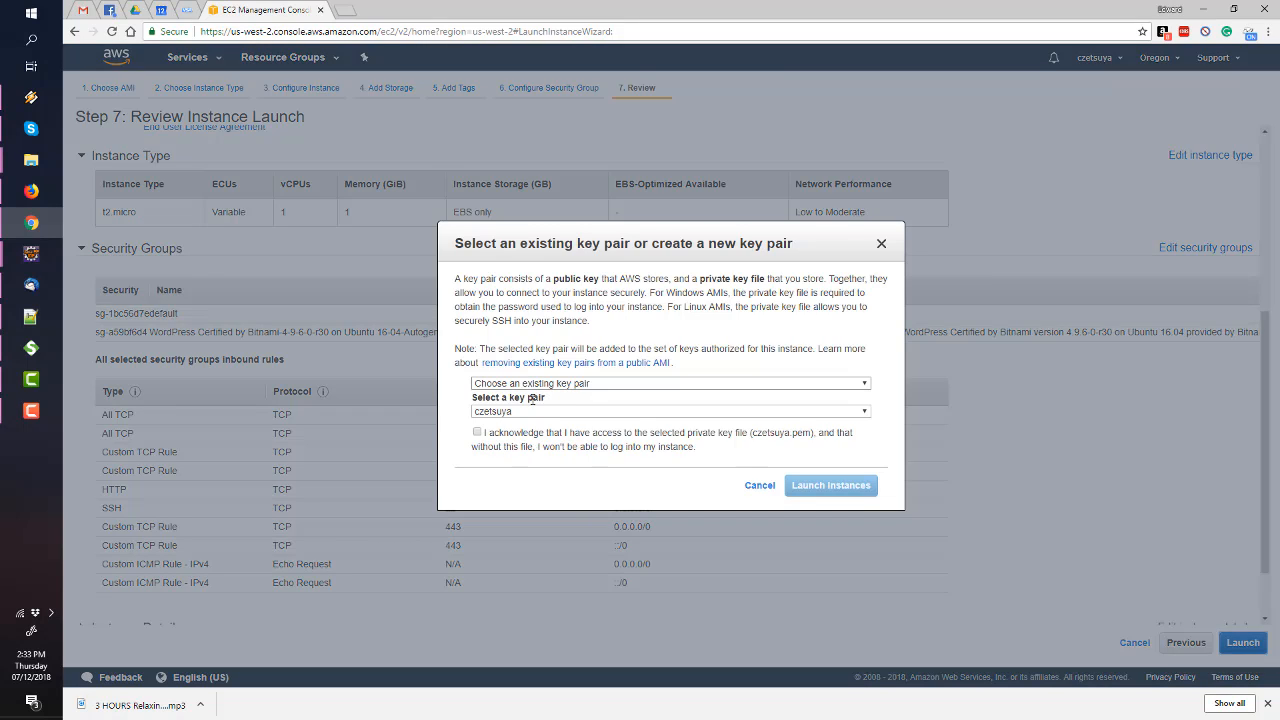
{"action": "left_click", "coordinate": [478, 433]}
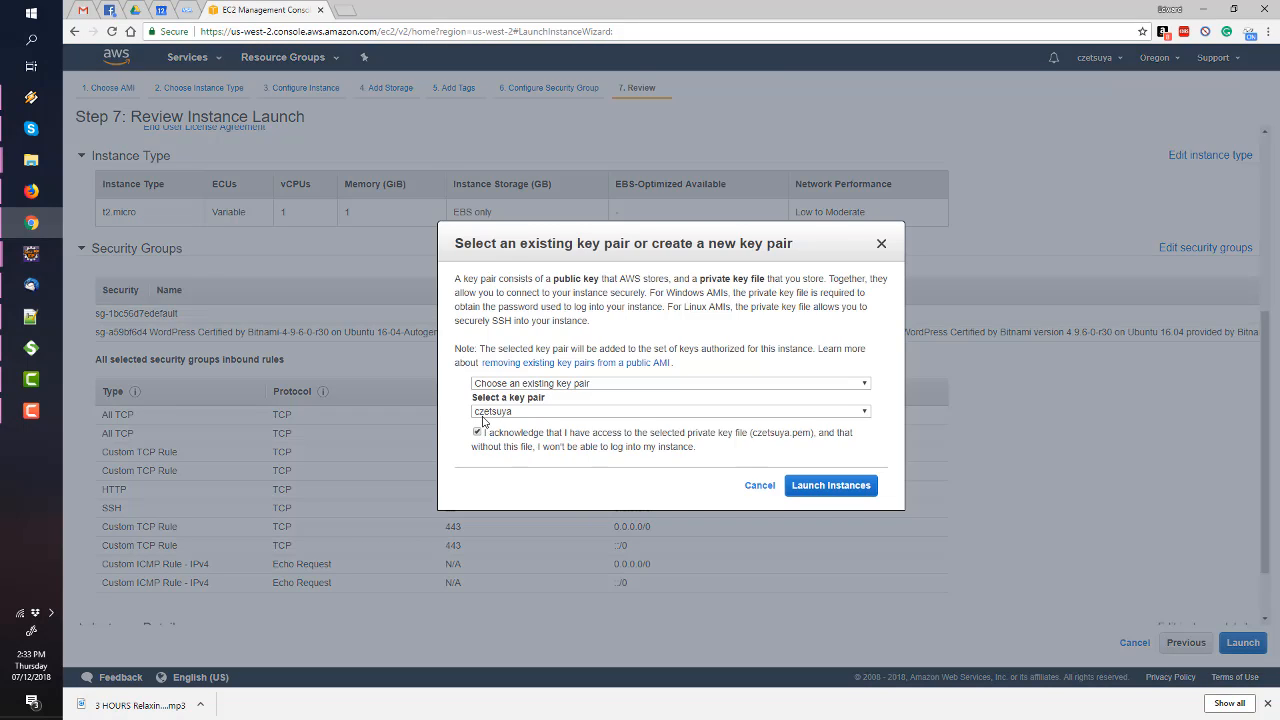
{"action": "left_click", "coordinate": [540, 384]}
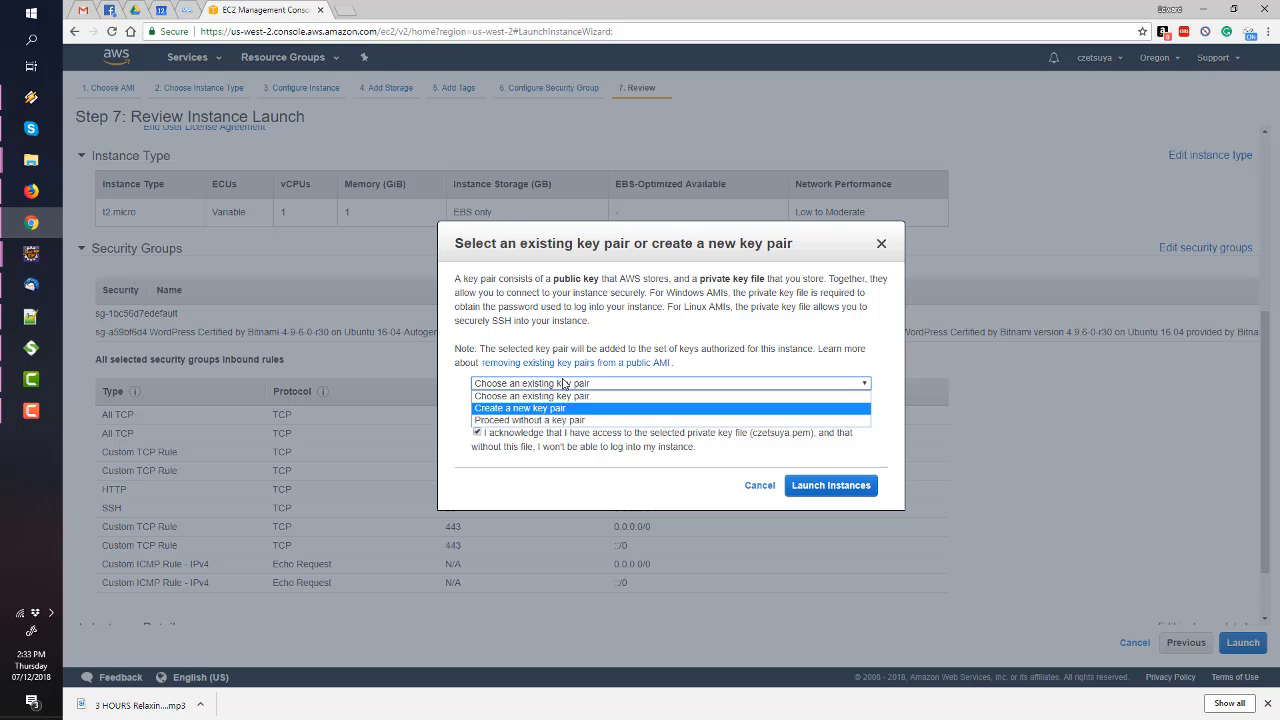
{"action": "left_click", "coordinate": [560, 396]}
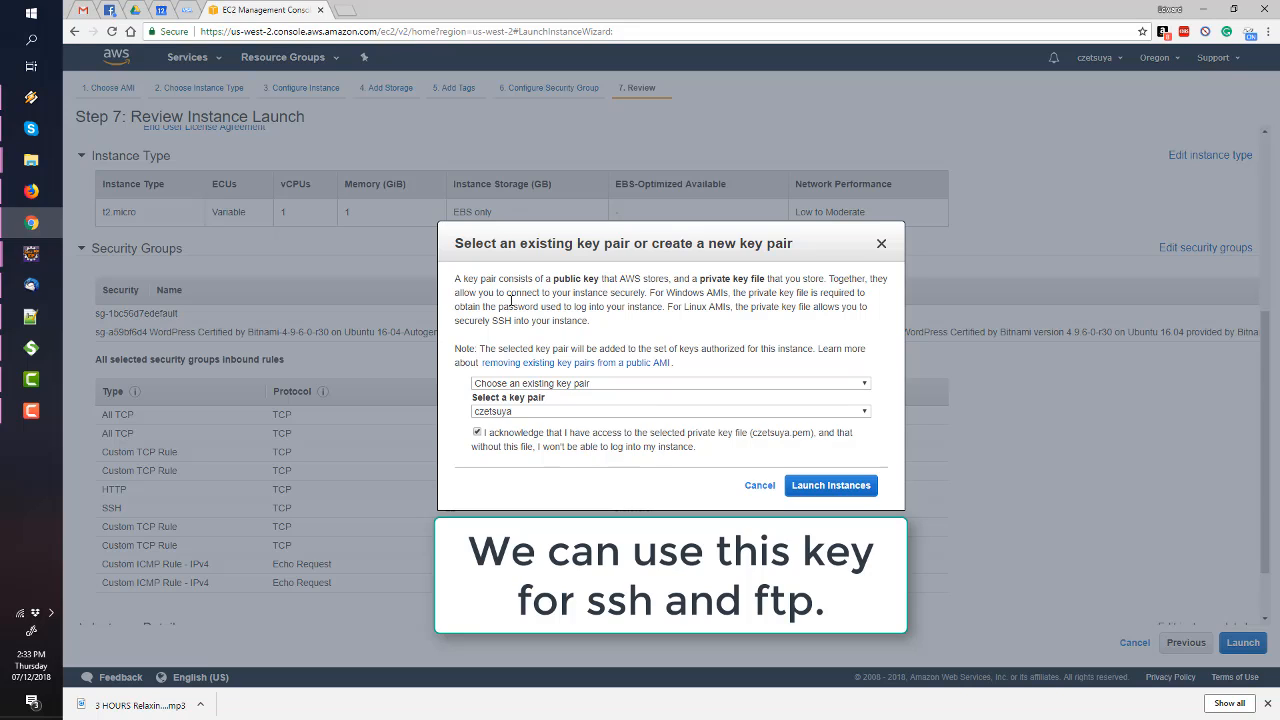
{"action": "left_click", "coordinate": [828, 486]}
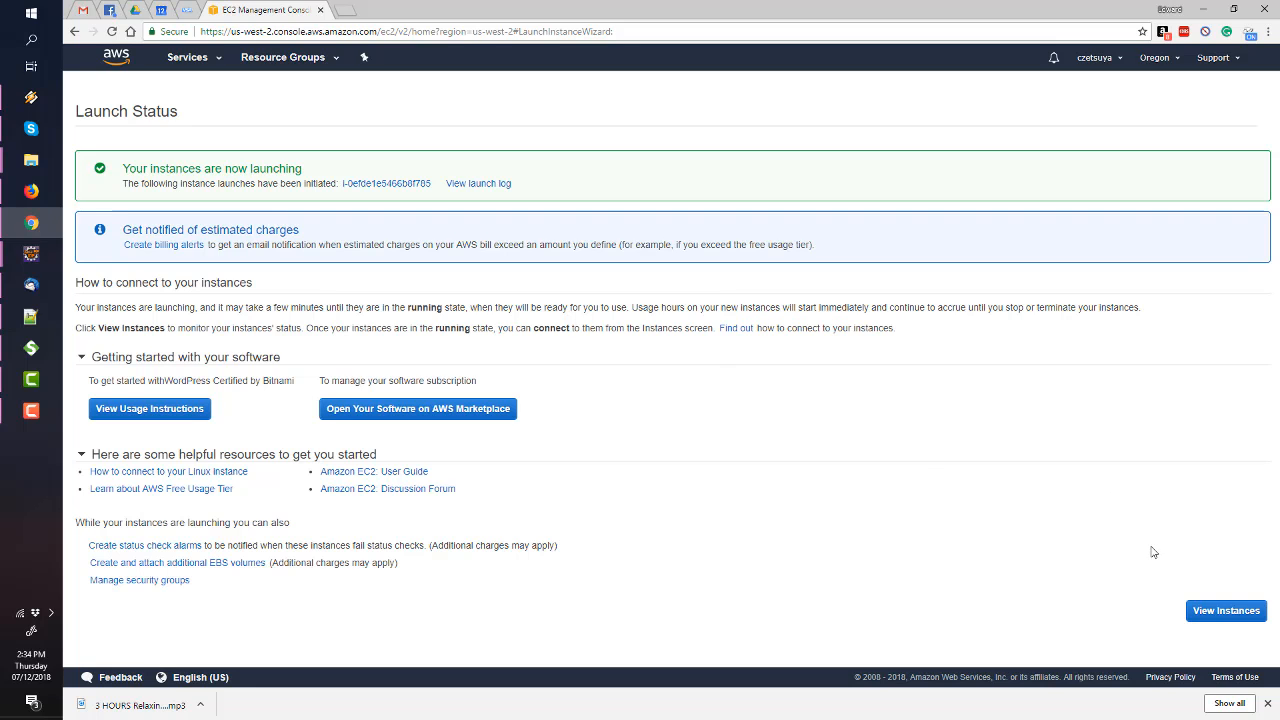
Open the instances list and name the newly launched instance Templatesandvectors
{"action": "left_click", "coordinate": [1197, 610]}
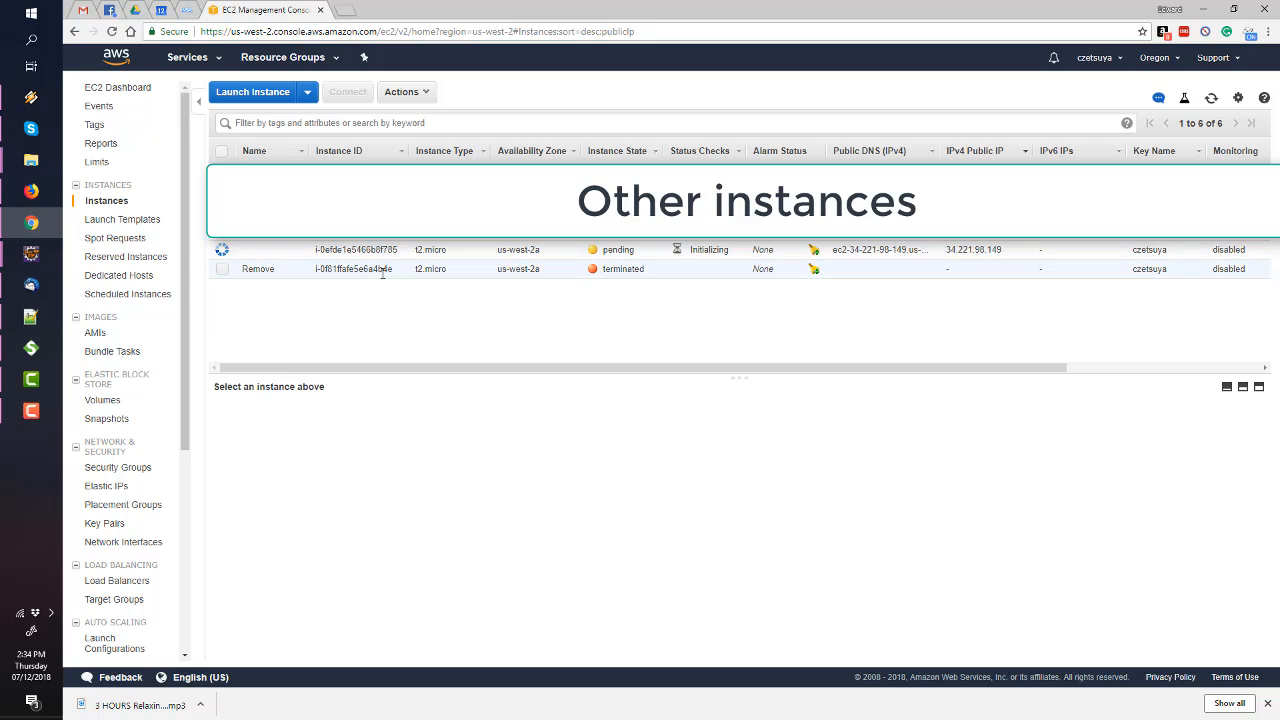
{"action": "left_click", "coordinate": [295, 252]}
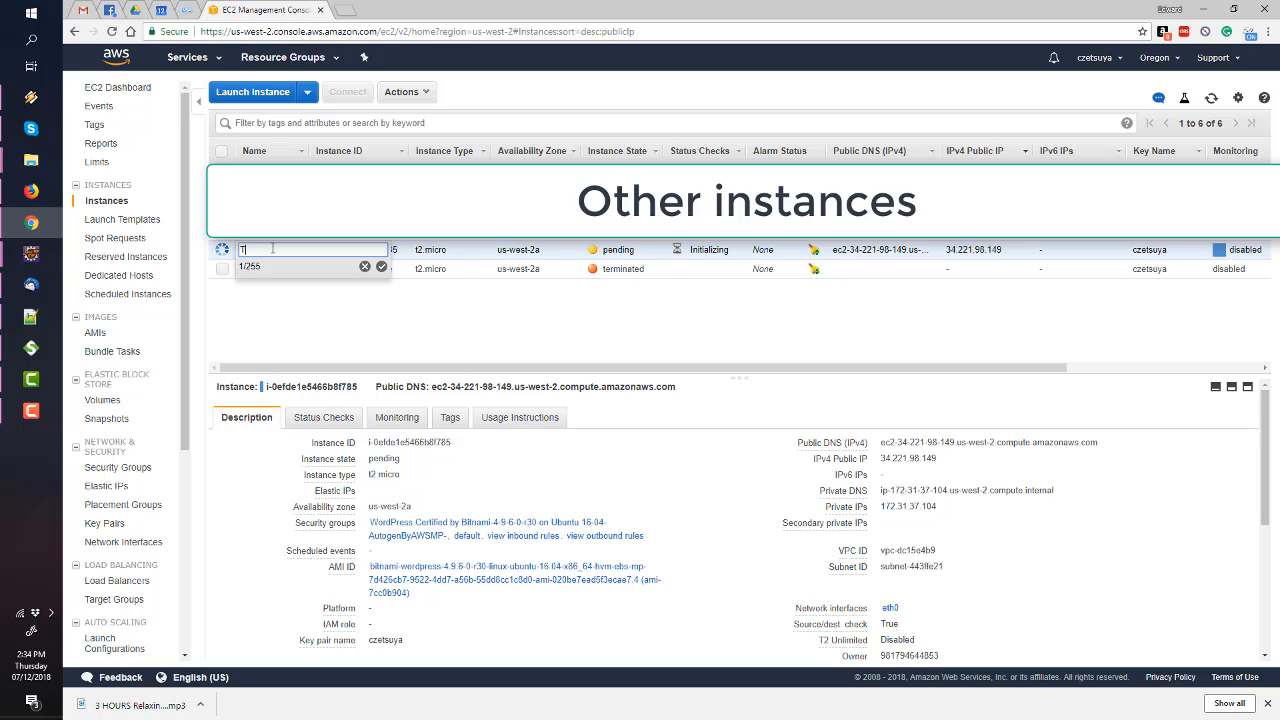
{"action": "type", "text": "Templatesandvectors"}
{"action": "key", "text": "Return"}
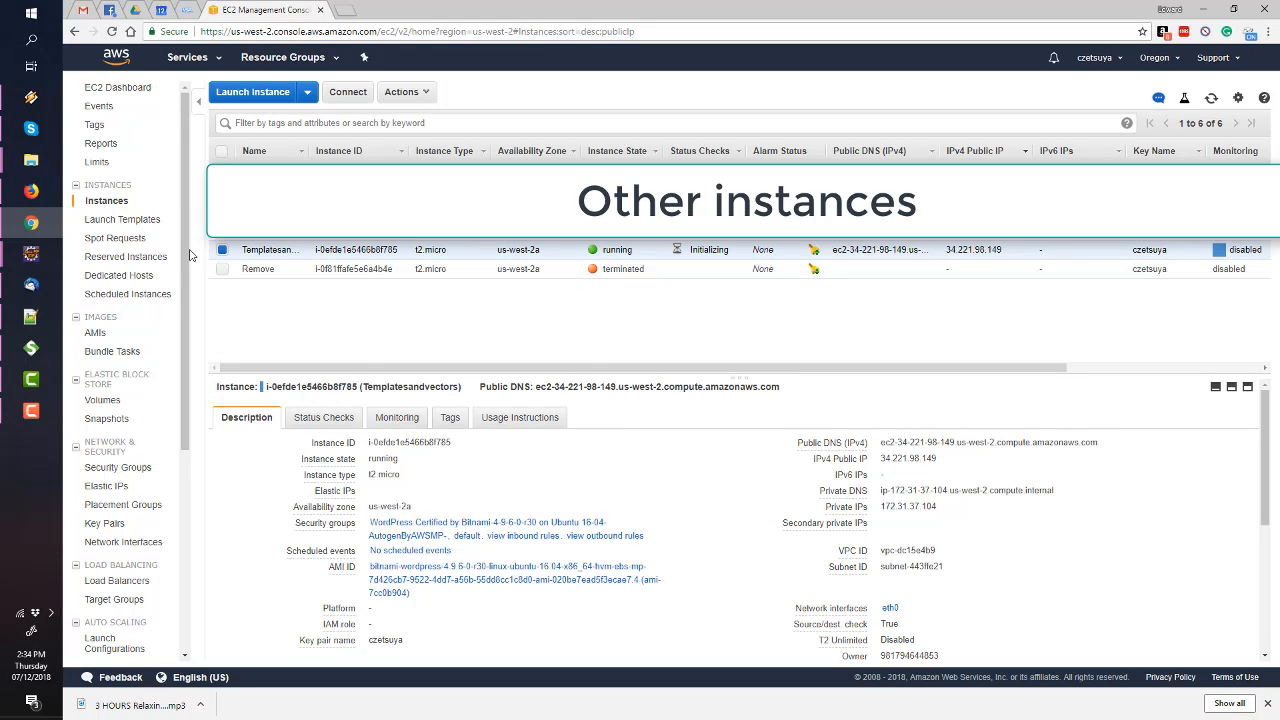
Allocate a new Elastic IP address and return to the address list
{"action": "scroll", "coordinate": [100, 225], "scroll_direction": "down", "scroll_amount": 2}
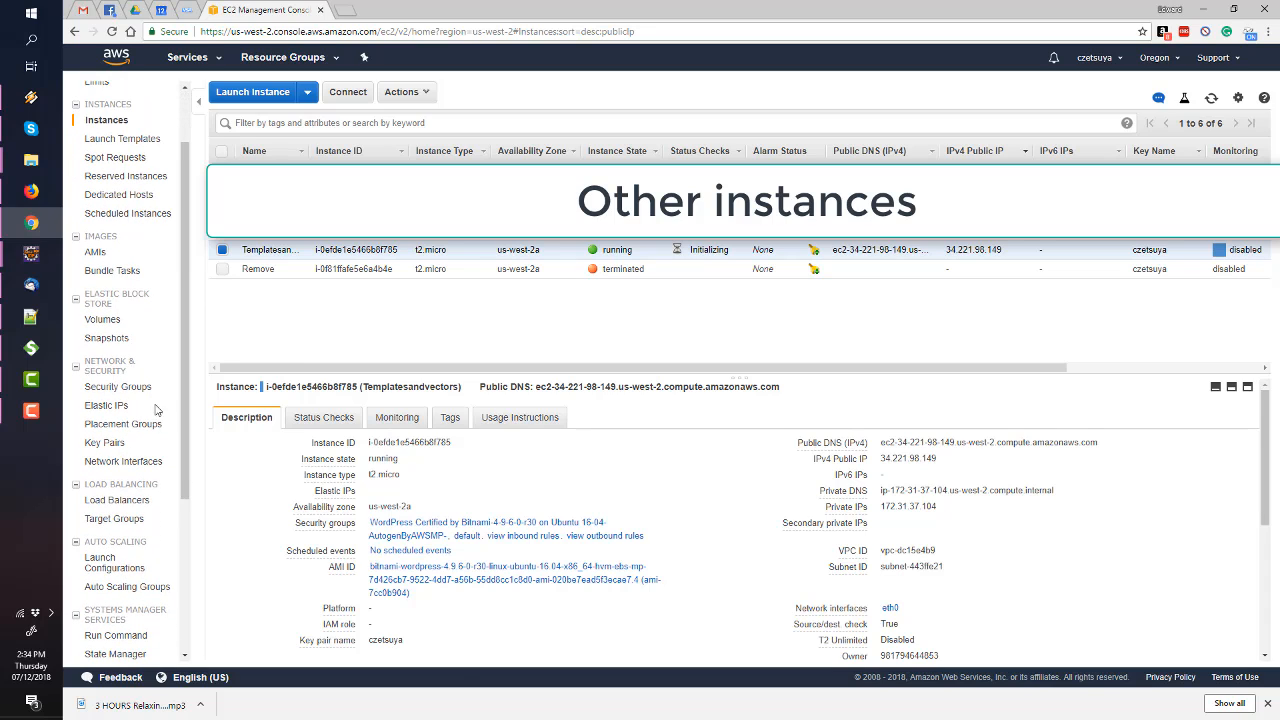
{"action": "left_click", "coordinate": [104, 406]}
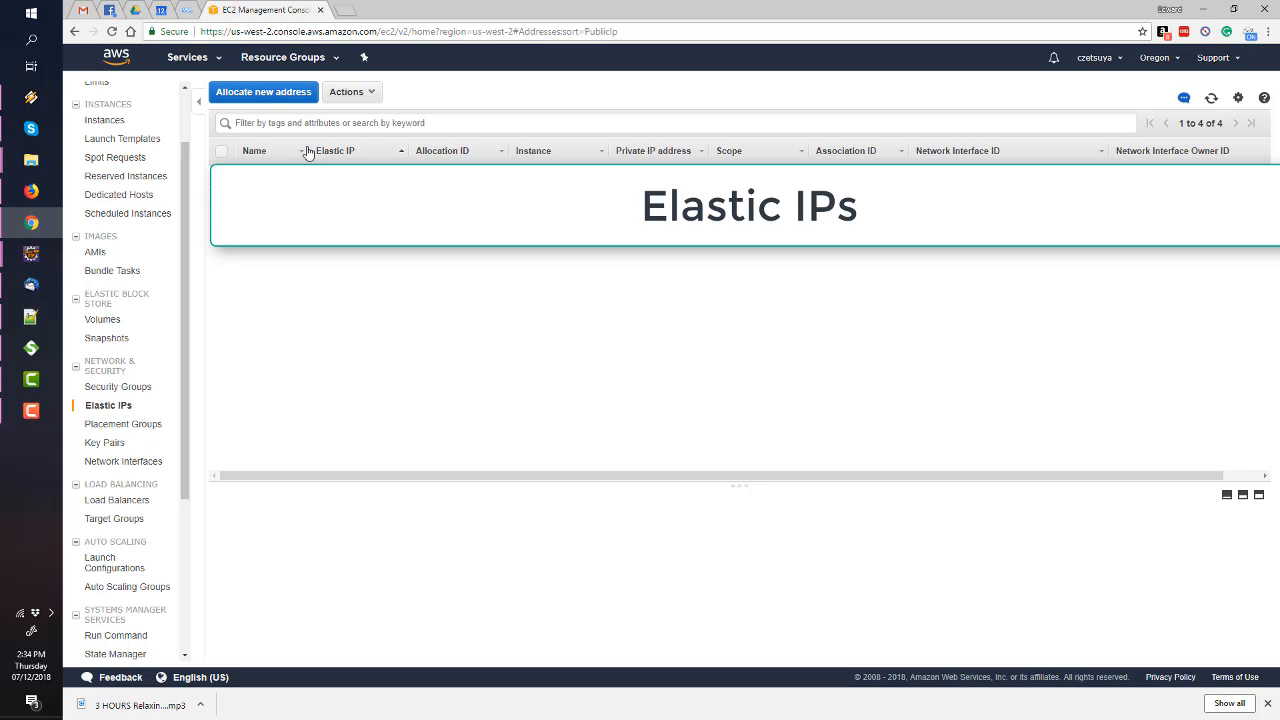
{"action": "left_click", "coordinate": [268, 94]}
{"action": "left_click", "coordinate": [901, 229]}
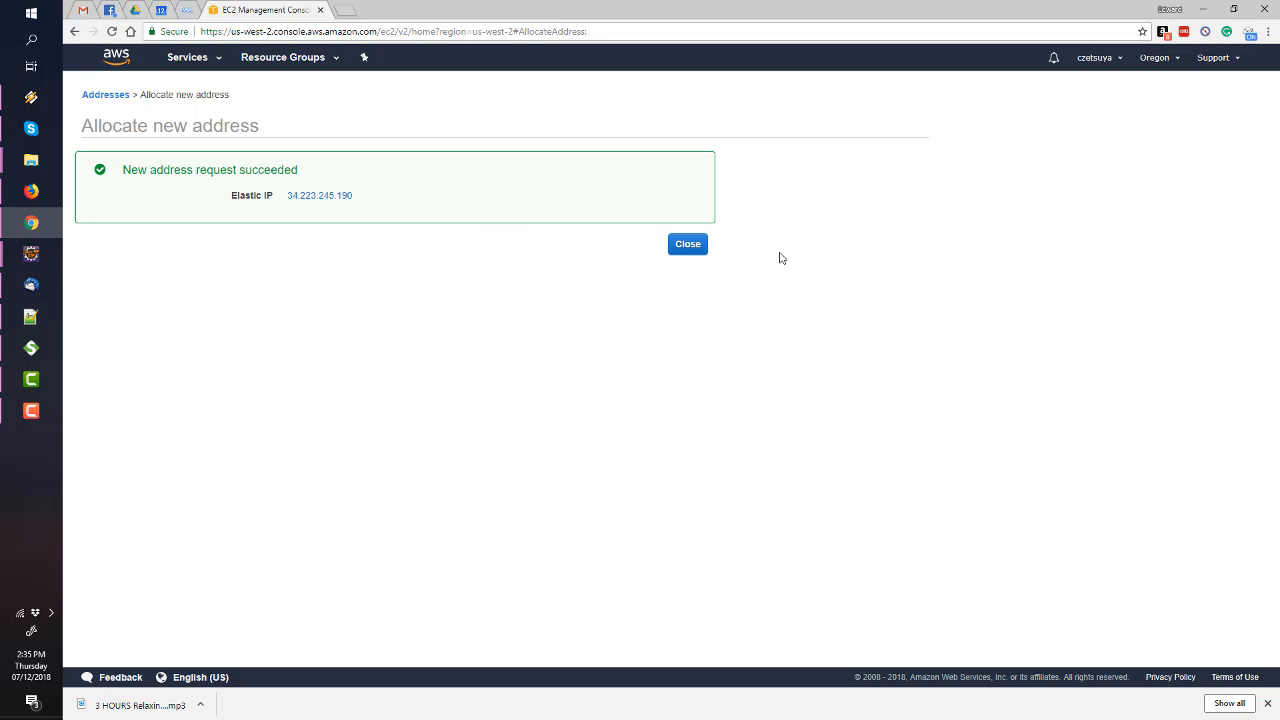
{"action": "left_click", "coordinate": [692, 250]}
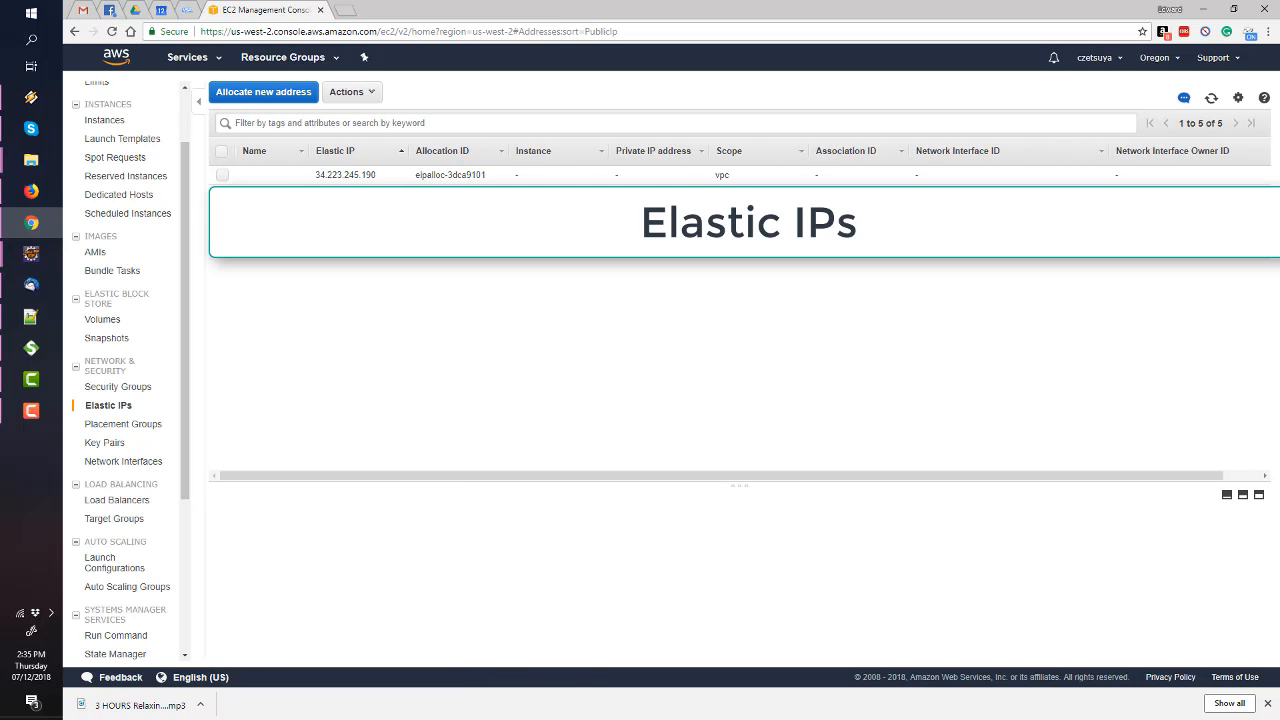
Name the newly allocated Elastic IP address Templatesandvectors
{"action": "left_click", "coordinate": [296, 177]}
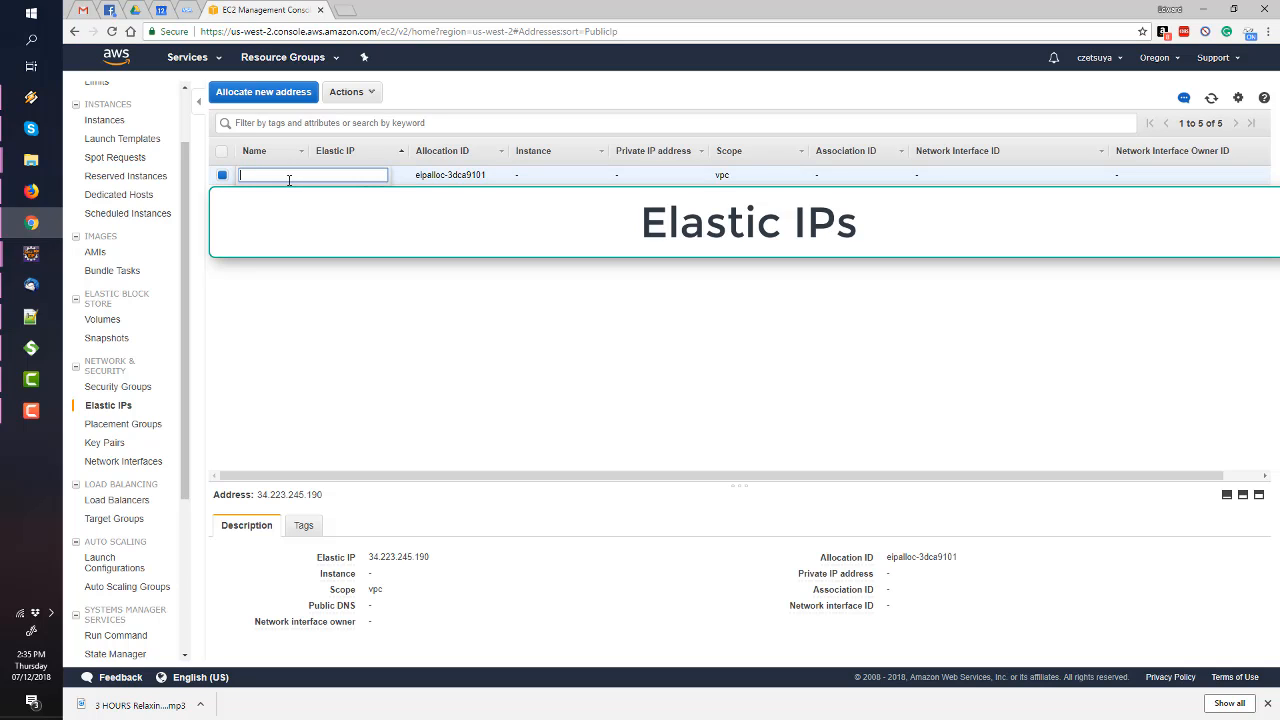
{"action": "type", "text": "Templat"}
{"action": "key", "text": "BackSpace"}
{"action": "key", "text": "BackSpace"}
{"action": "key", "text": "BackSpace"}
{"action": "key", "text": "BackSpace"}
{"action": "key", "text": "BackSpace"}
{"action": "key", "text": "BackSpace"}
{"action": "key", "text": "BackSpace"}
{"action": "key", "text": "BackSpace"}
{"action": "key", "text": "Return"}
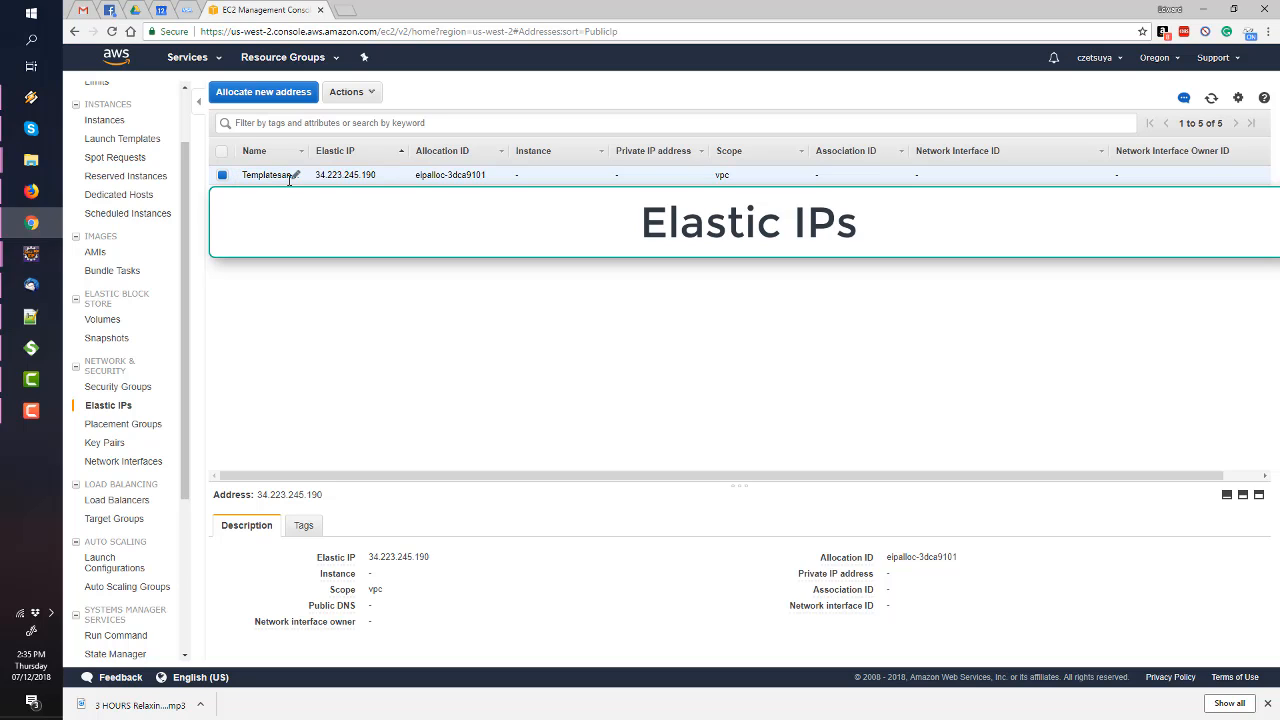
Associate the new Elastic IP address with the Templatesandvectors instance and return to the address list
{"action": "left_click", "coordinate": [358, 95]}
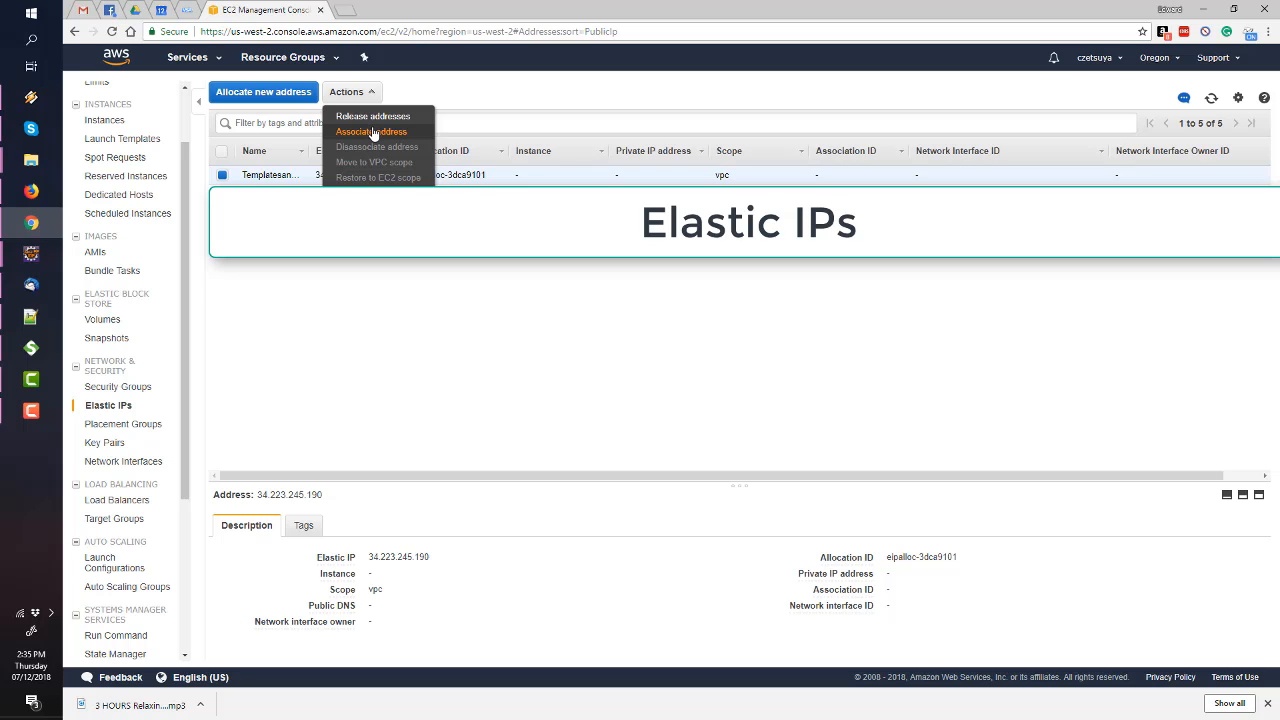
{"action": "left_click", "coordinate": [372, 132]}
{"action": "left_click", "coordinate": [322, 232]}
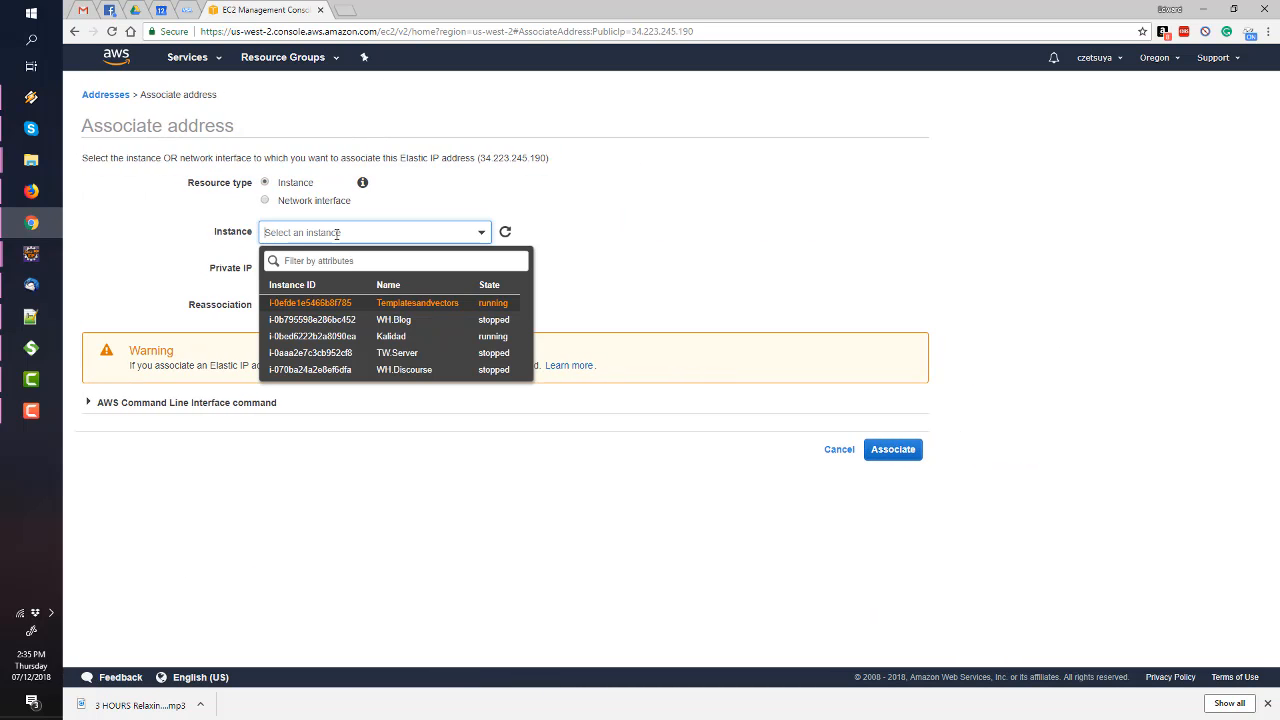
{"action": "left_click", "coordinate": [357, 303]}
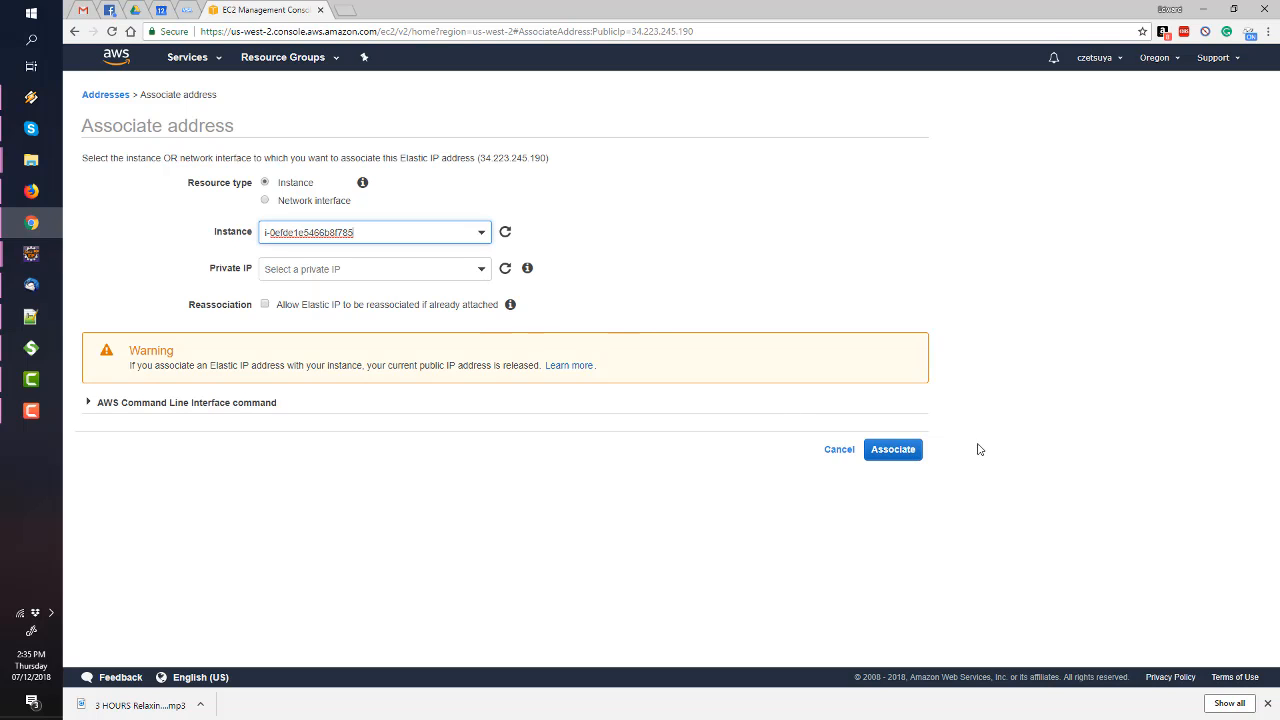
{"action": "left_click", "coordinate": [873, 452]}
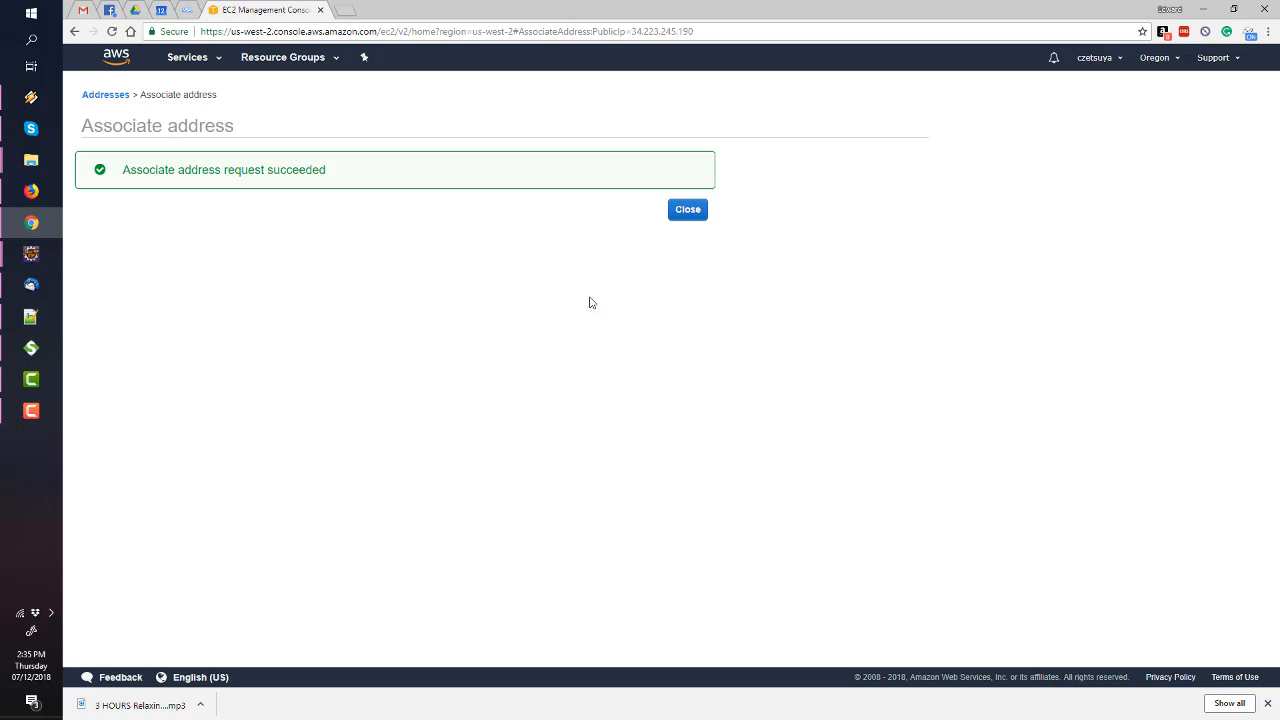
{"action": "left_click", "coordinate": [688, 210]}
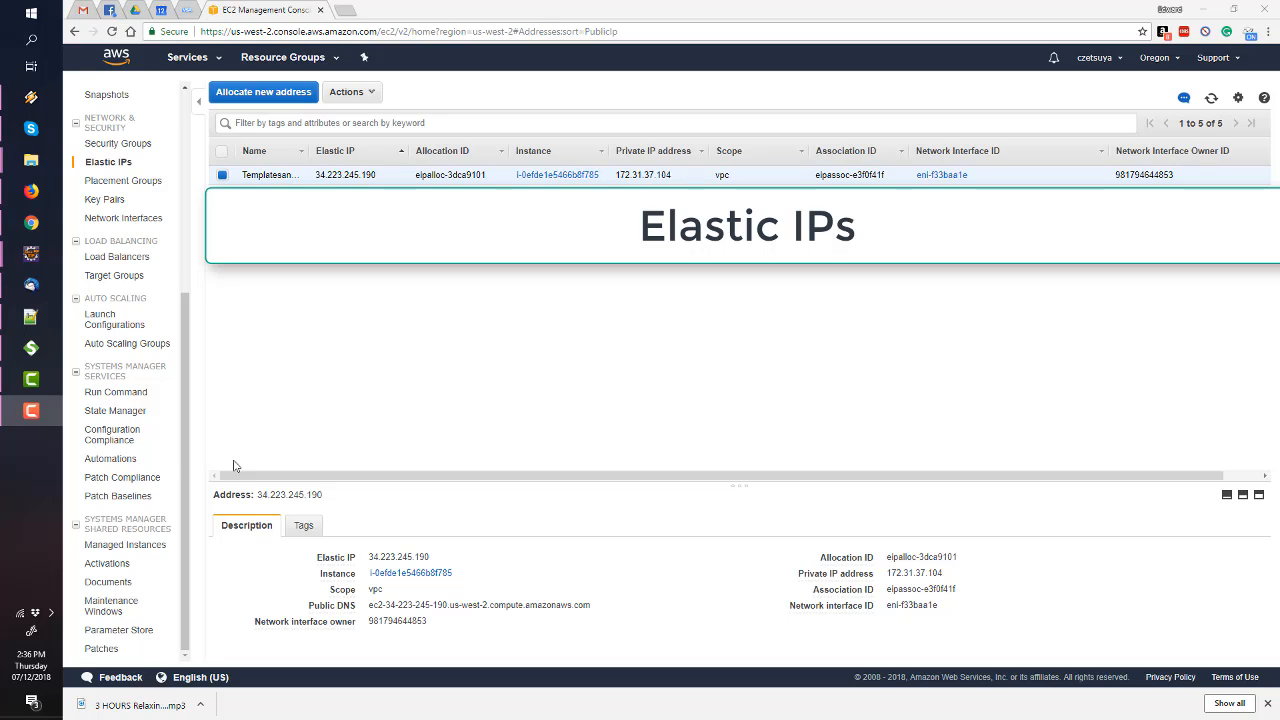
Start creating an Application Load Balancer and name it Templateandvectors
{"action": "left_click", "coordinate": [130, 260]}
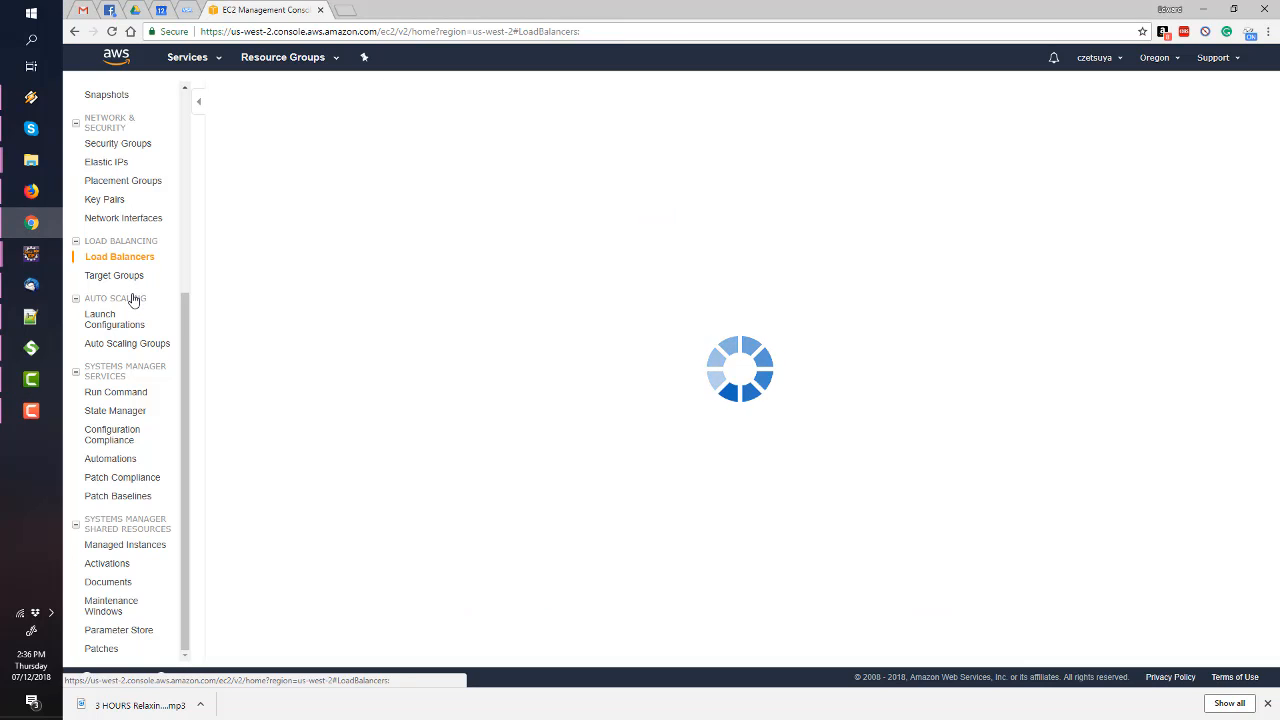
{"action": "left_click_drag", "start_coordinate": [185, 290], "coordinate": [188, 430]}
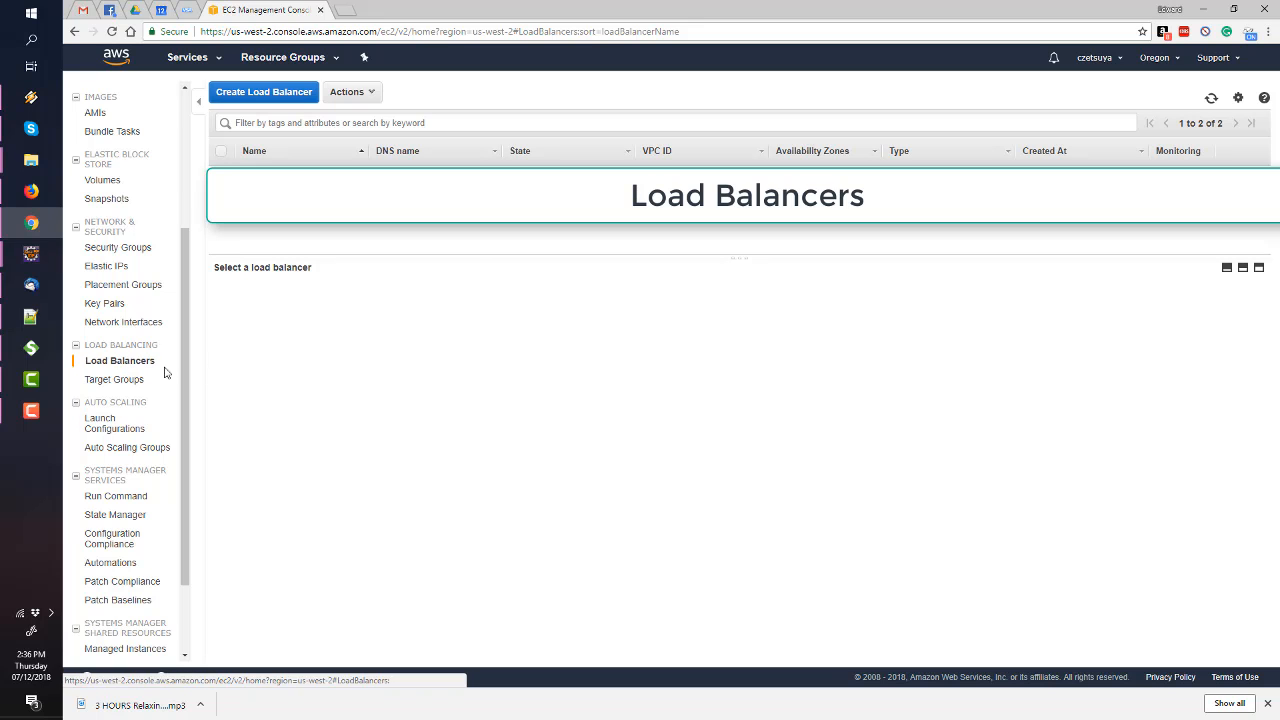
{"action": "left_click", "coordinate": [263, 92]}
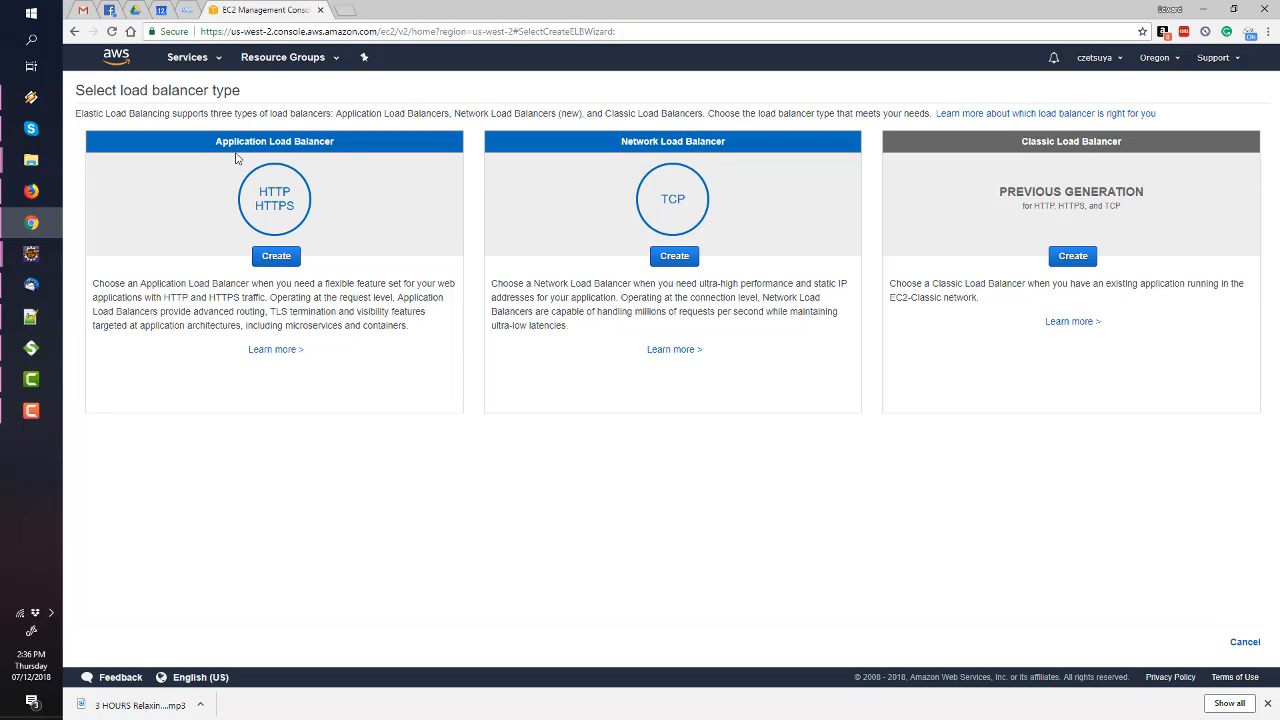
{"action": "left_click", "coordinate": [275, 256]}
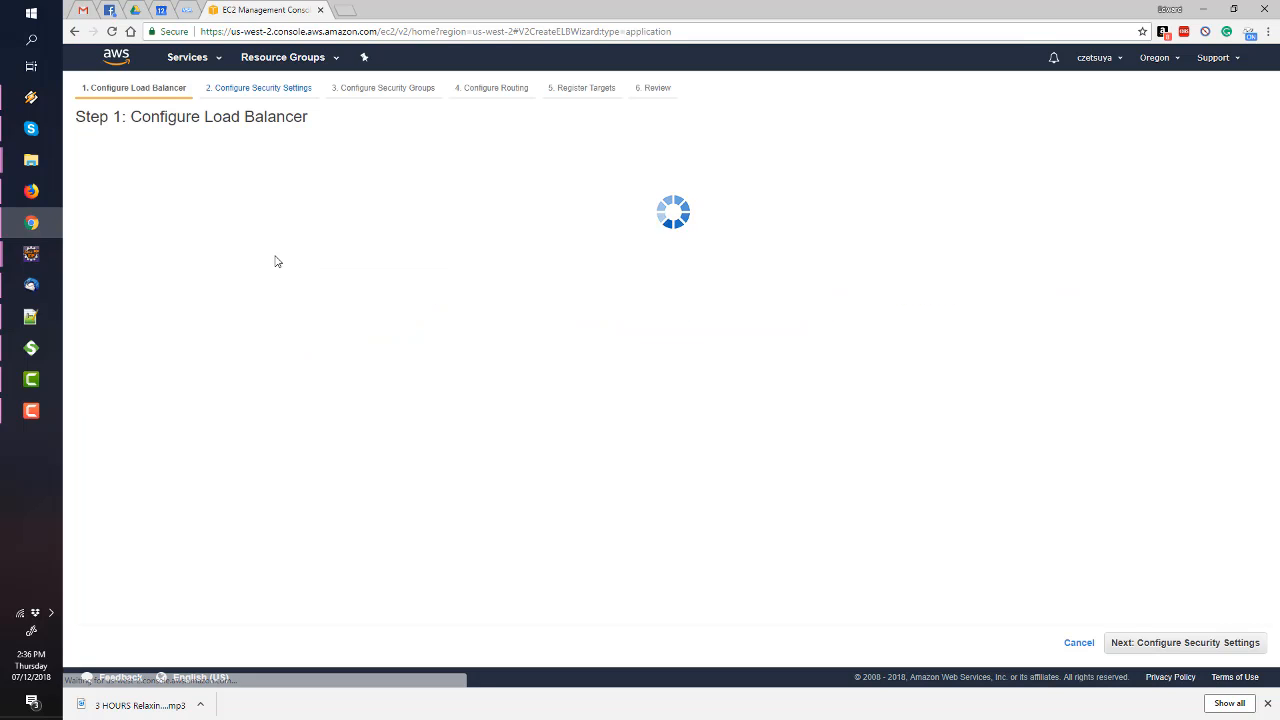
{"action": "left_click", "coordinate": [288, 193]}
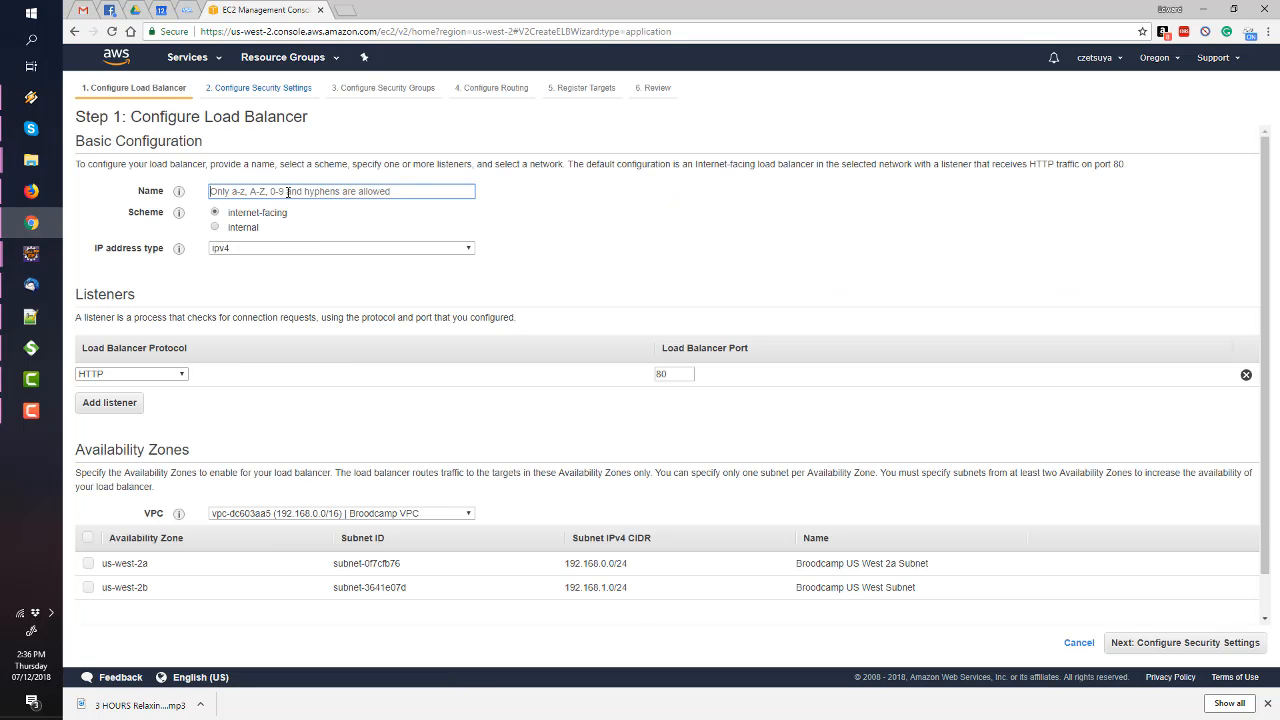
{"action": "type", "text": "templ"}
{"action": "type", "text": "emplate"}
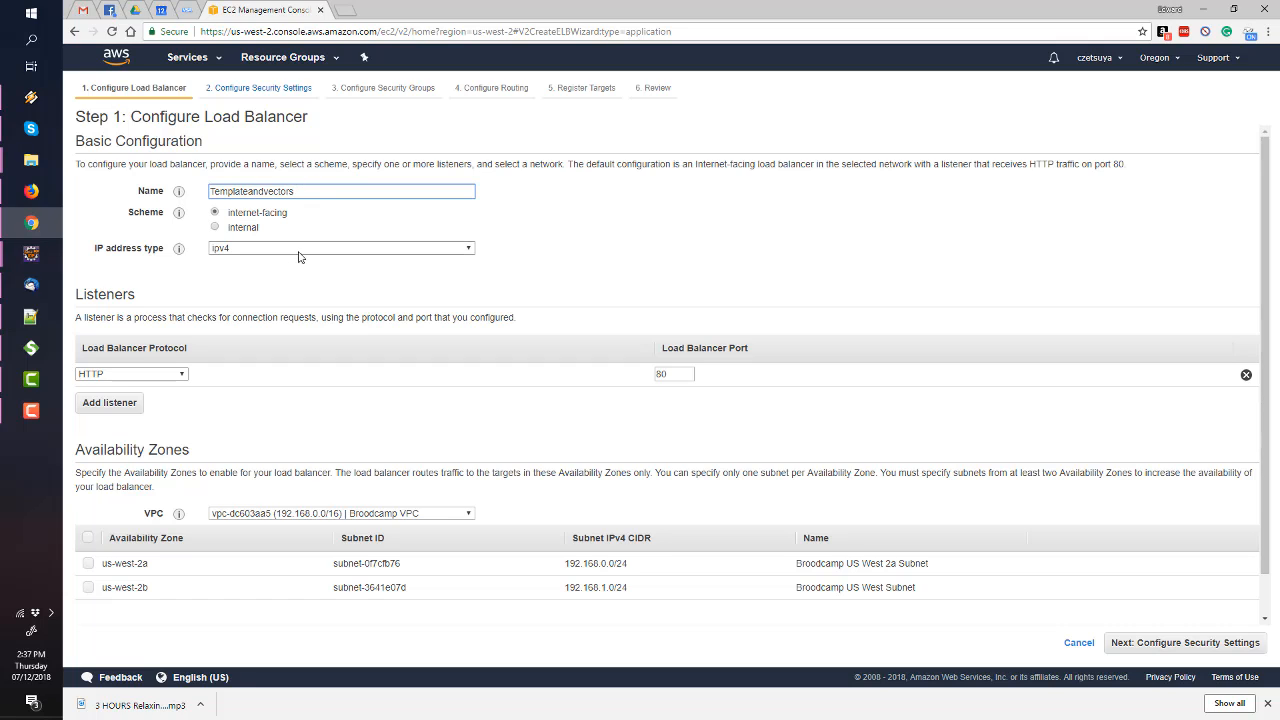
Add an HTTPS (Secure HTTP) listener on port 443 to the load balancer
{"action": "left_click", "coordinate": [112, 404]}
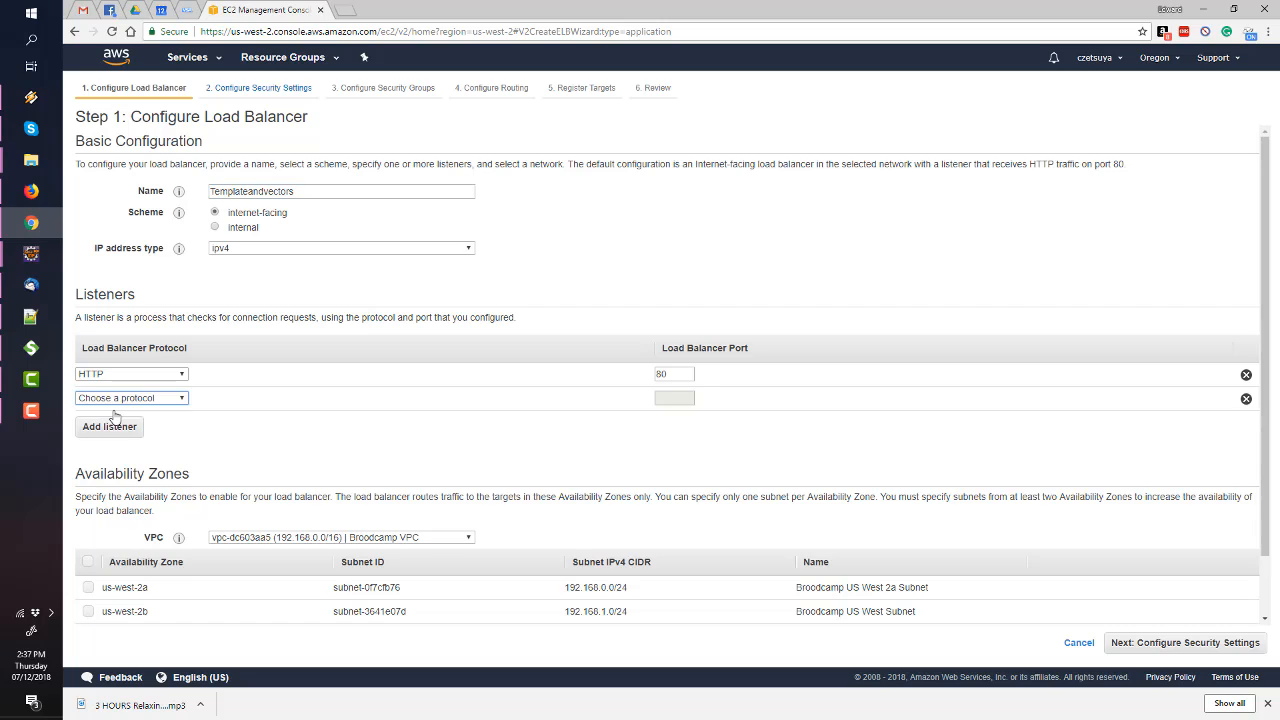
{"action": "left_click", "coordinate": [130, 400]}
{"action": "left_click", "coordinate": [126, 434]}
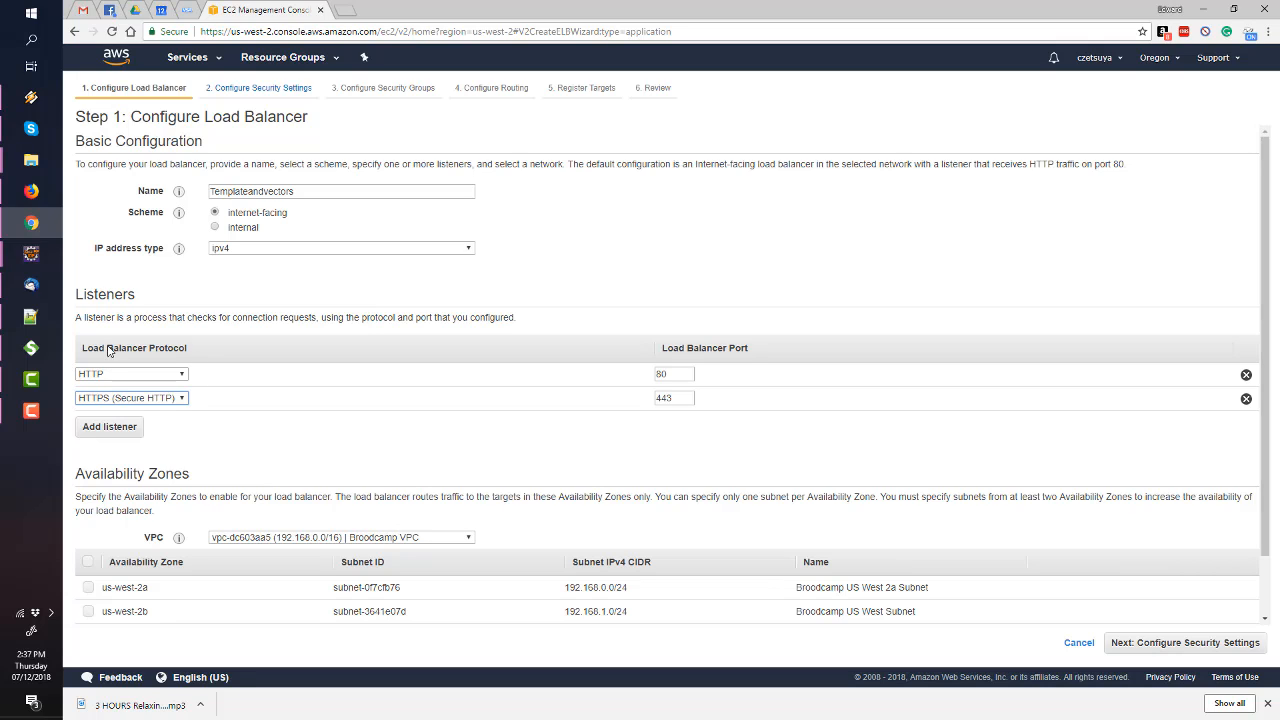
Choose the default VPC (172.31.0.0/16) with all its availability zones for the load balancer, and continue to the security settings
{"action": "left_click", "coordinate": [310, 540]}
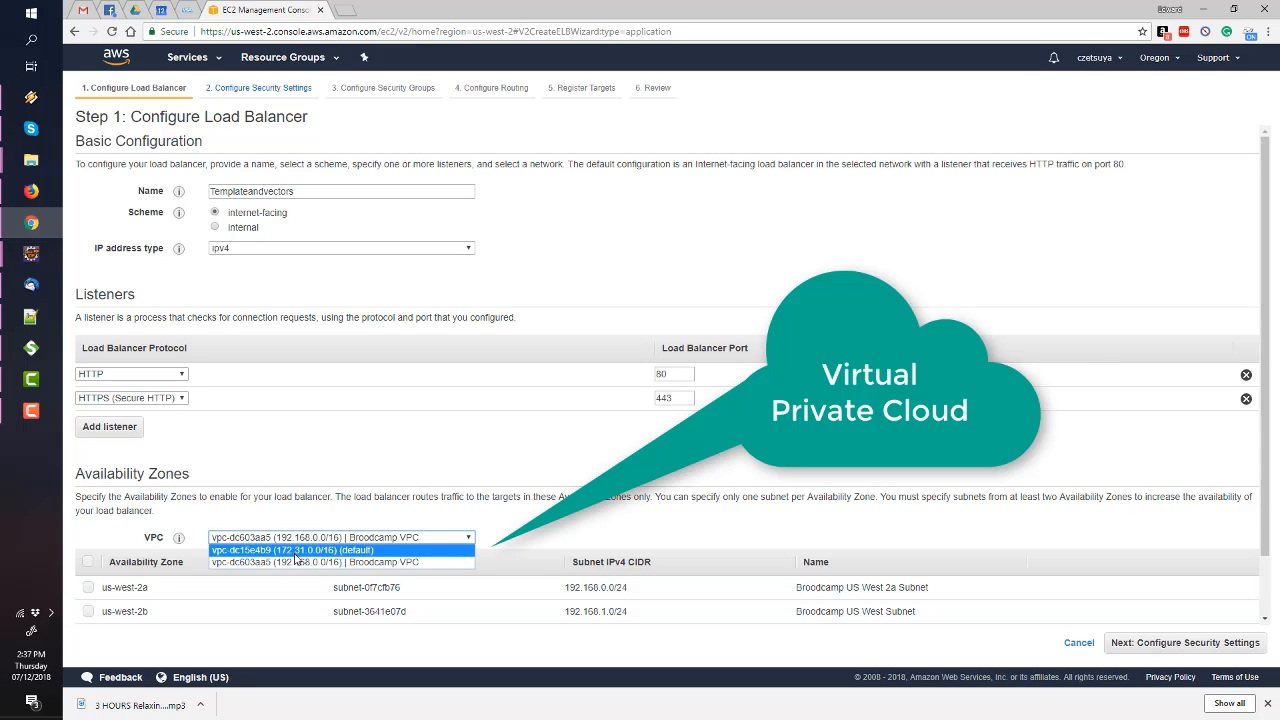
{"action": "left_click", "coordinate": [295, 552]}
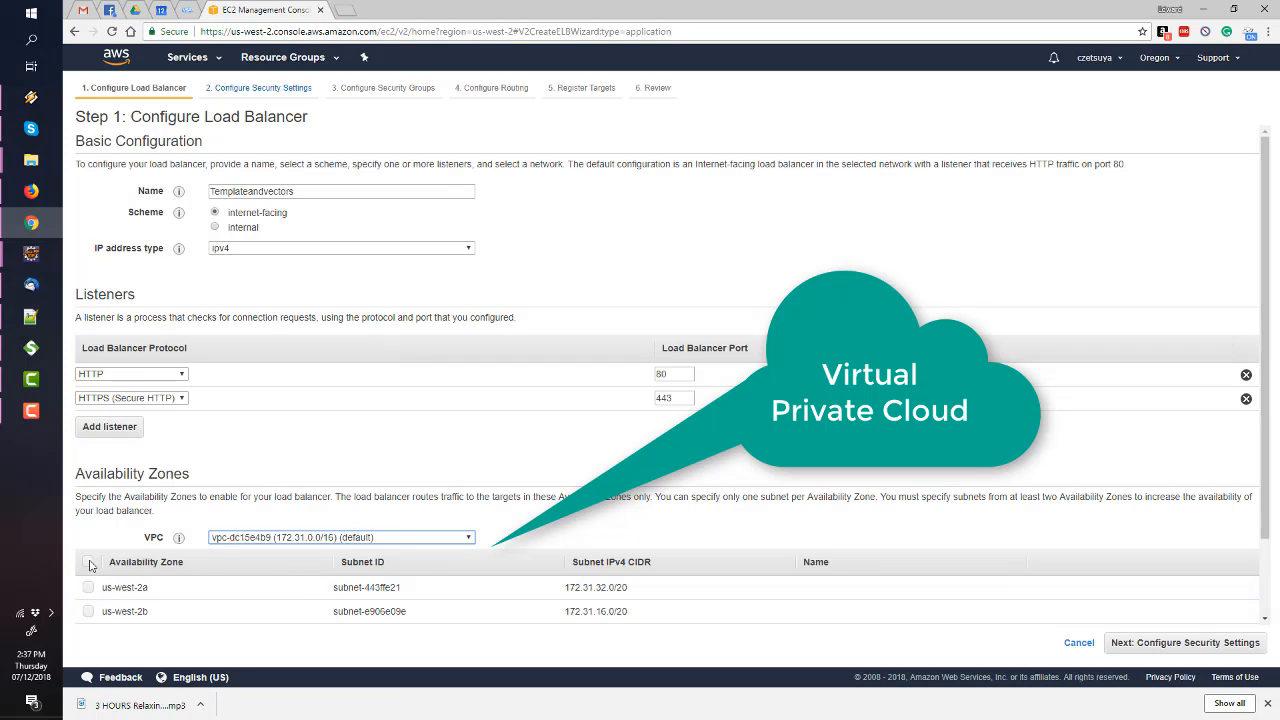
{"action": "left_click", "coordinate": [88, 562]}
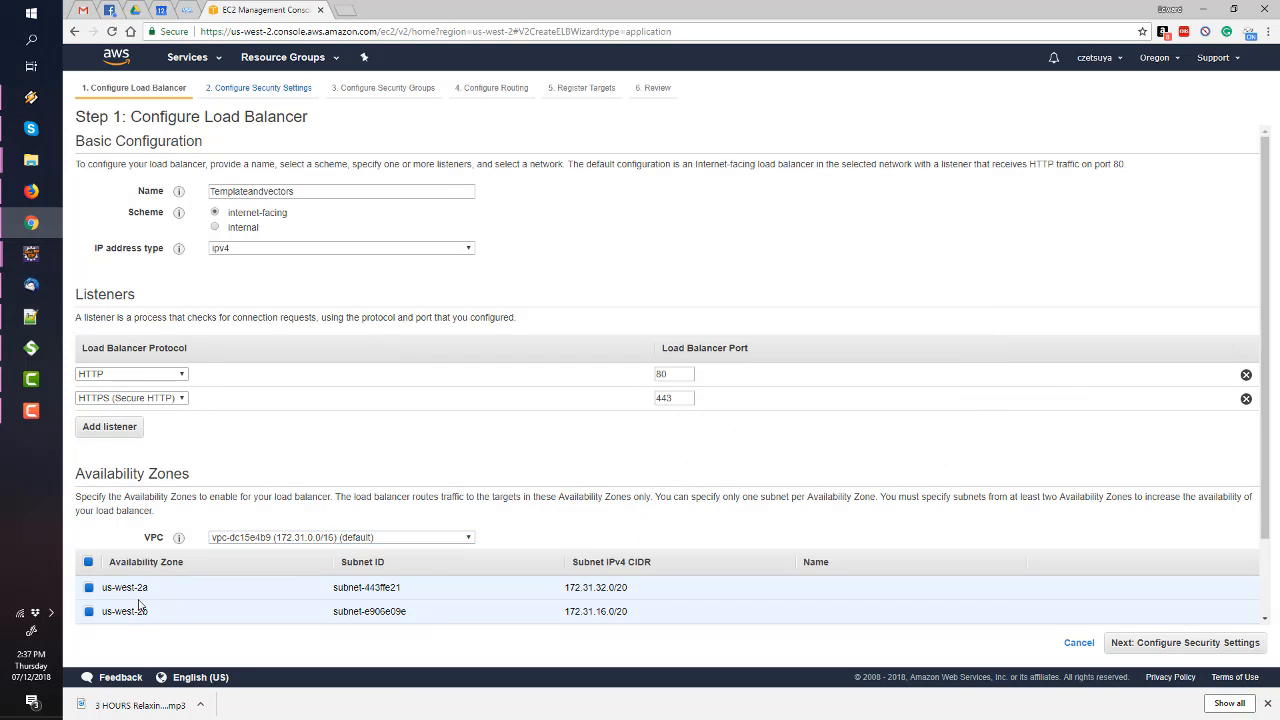
{"action": "left_click", "coordinate": [1199, 646]}
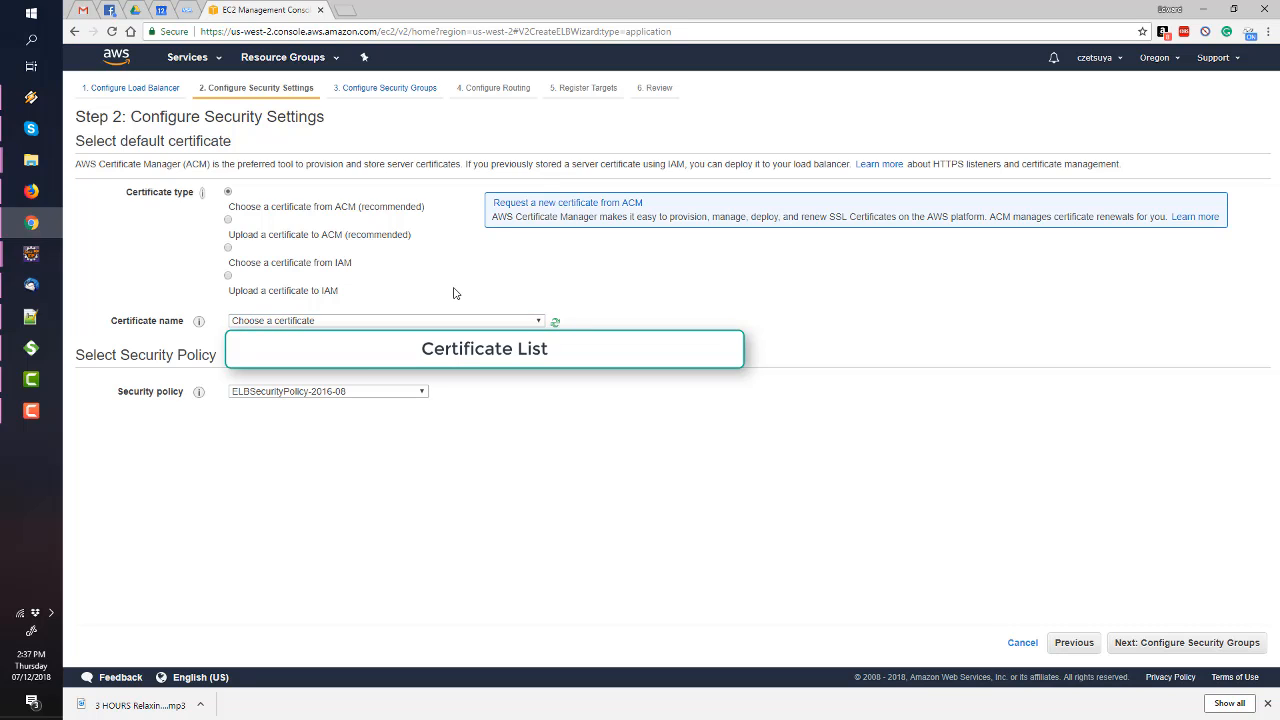
Start a new ACM certificate request and enter templatesandvectors.com as its domain name
{"action": "left_click", "coordinate": [545, 208]}
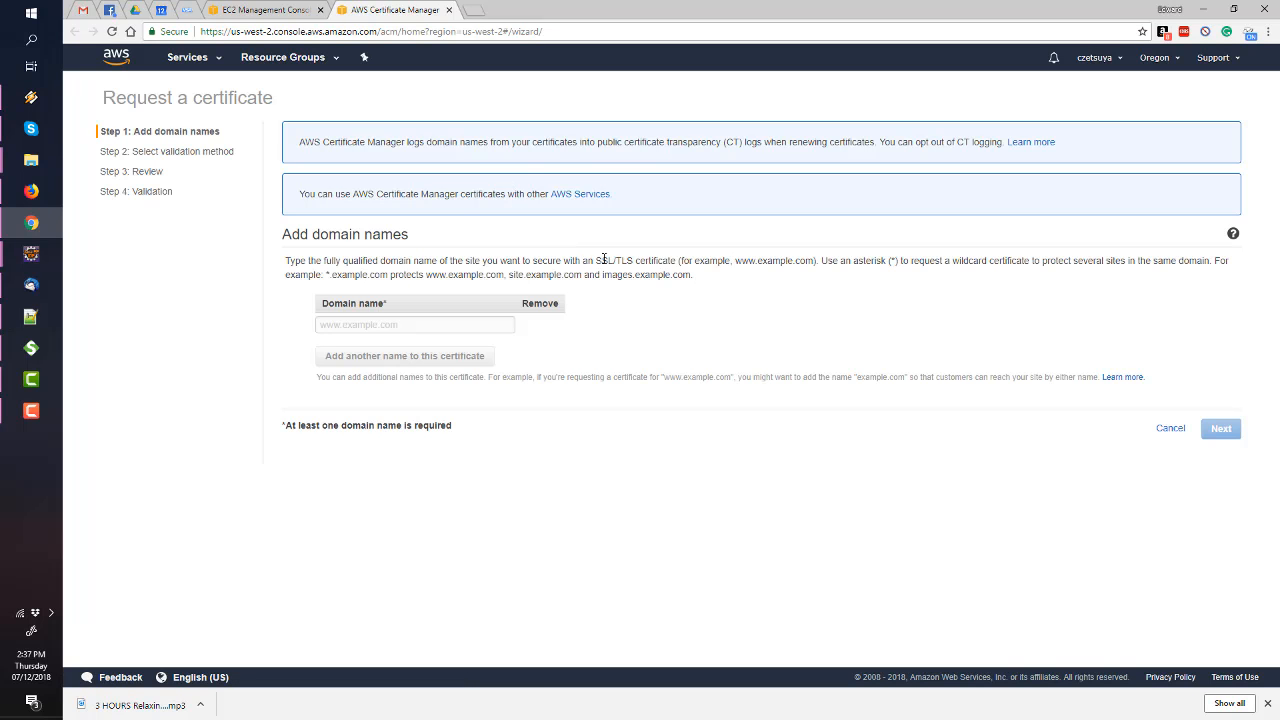
{"action": "left_click", "coordinate": [413, 328]}
{"action": "type", "text": "templatesandve"}
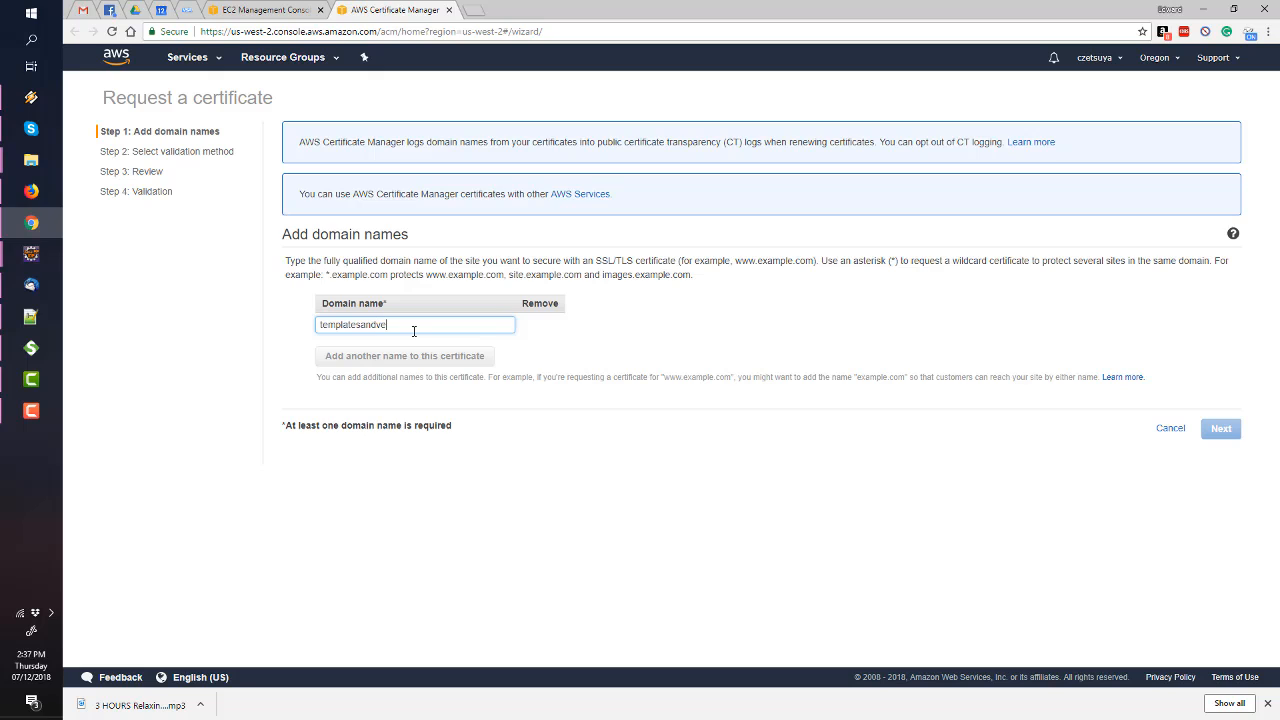
{"action": "type", "text": ".com"}
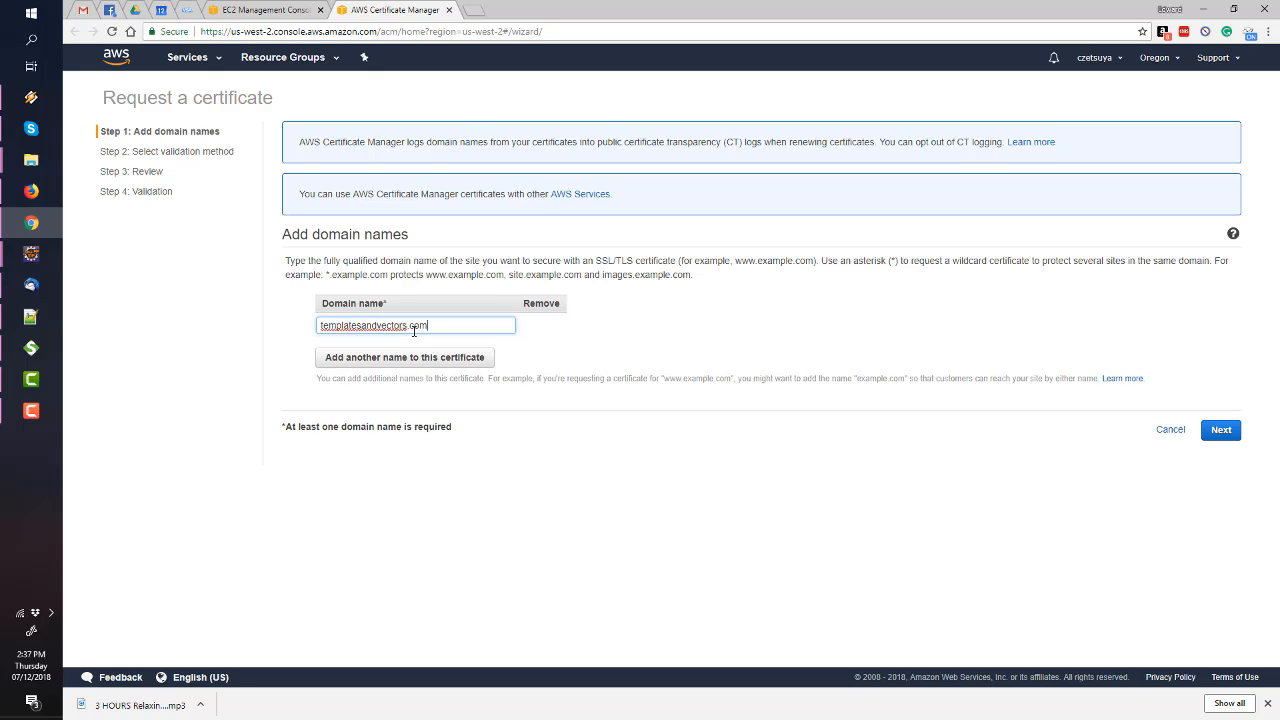
Add the wildcard name *.templatesandvectors.com to the certificate, reusing a copy of the first domain name
{"action": "key", "text": "ctrl+a"}
{"action": "key", "text": "ctrl+c"}
{"action": "left_click", "coordinate": [425, 358]}
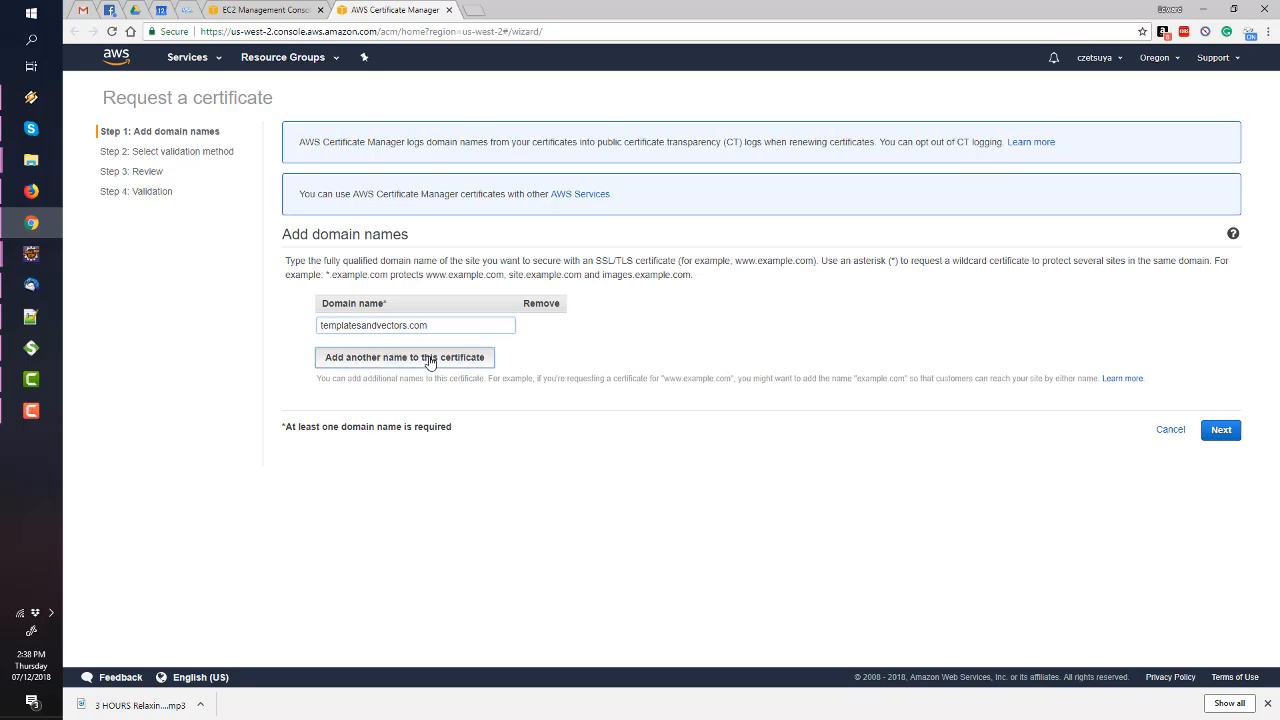
{"action": "type", "text": "*"}
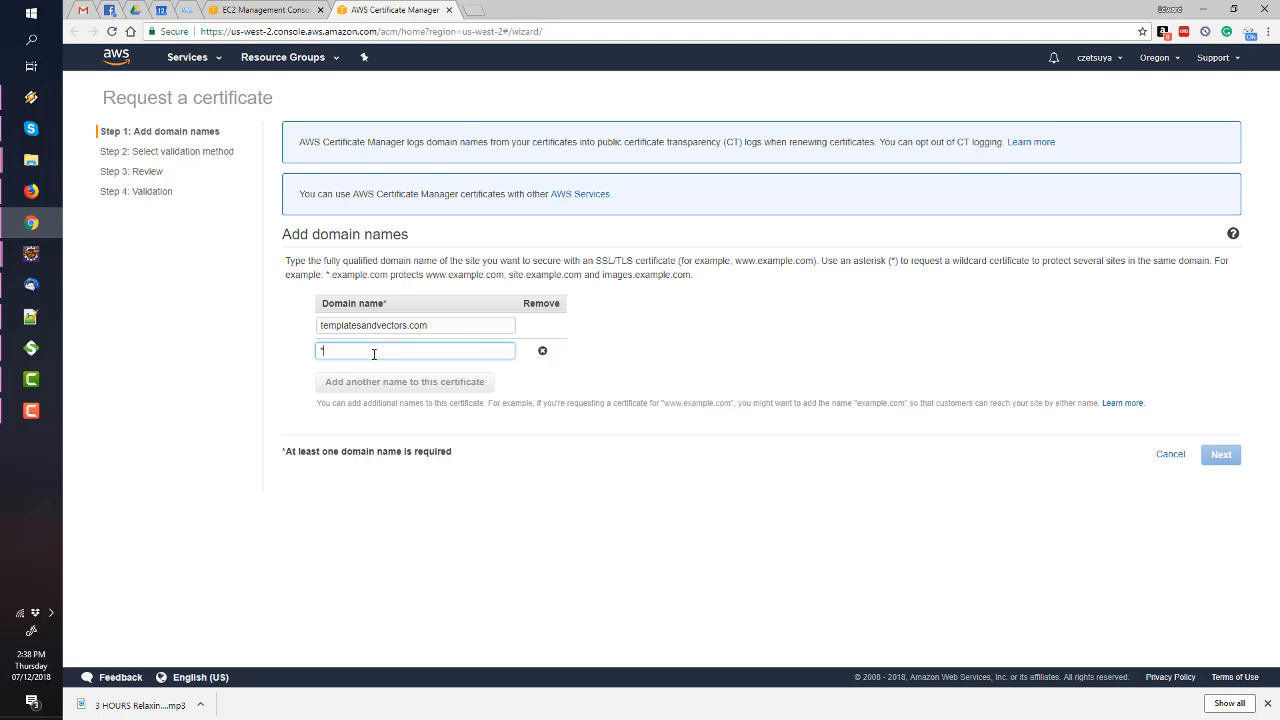
{"action": "type", "text": "."}
{"action": "key", "text": "ctrl+v"}
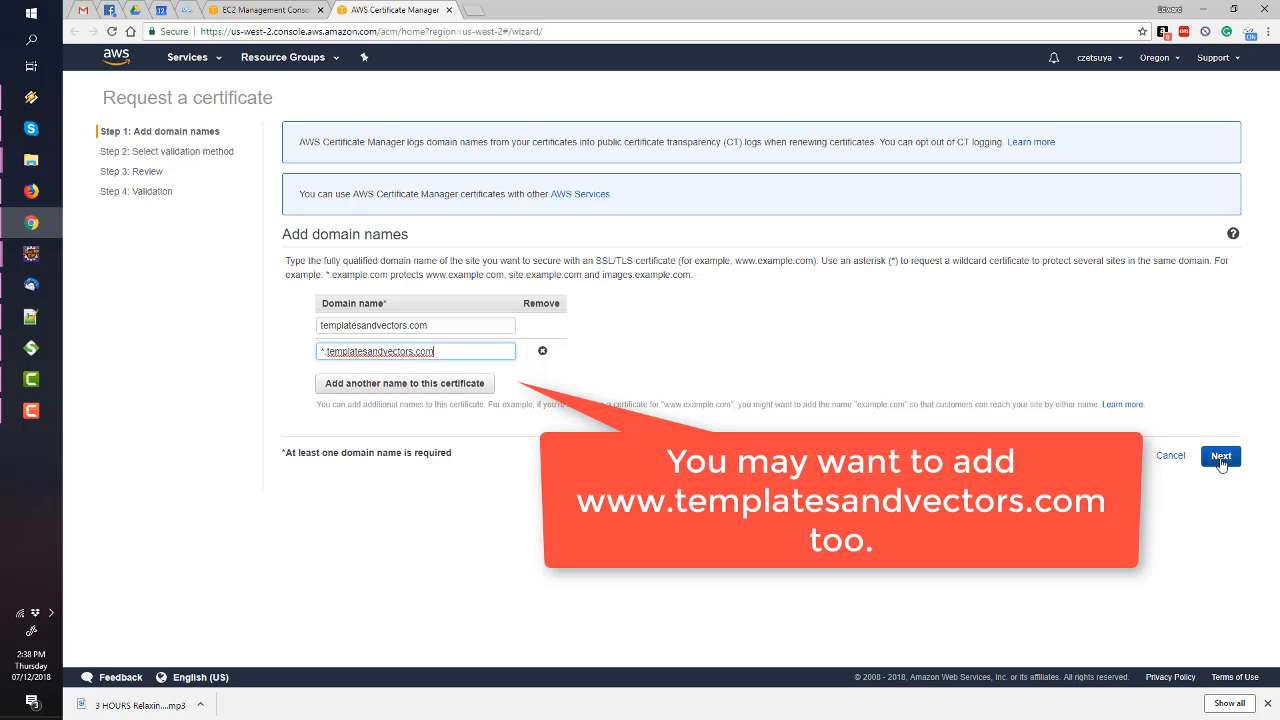
Keep DNS validation as the validation method, then review and submit the certificate request
{"action": "left_click", "coordinate": [1221, 458]}
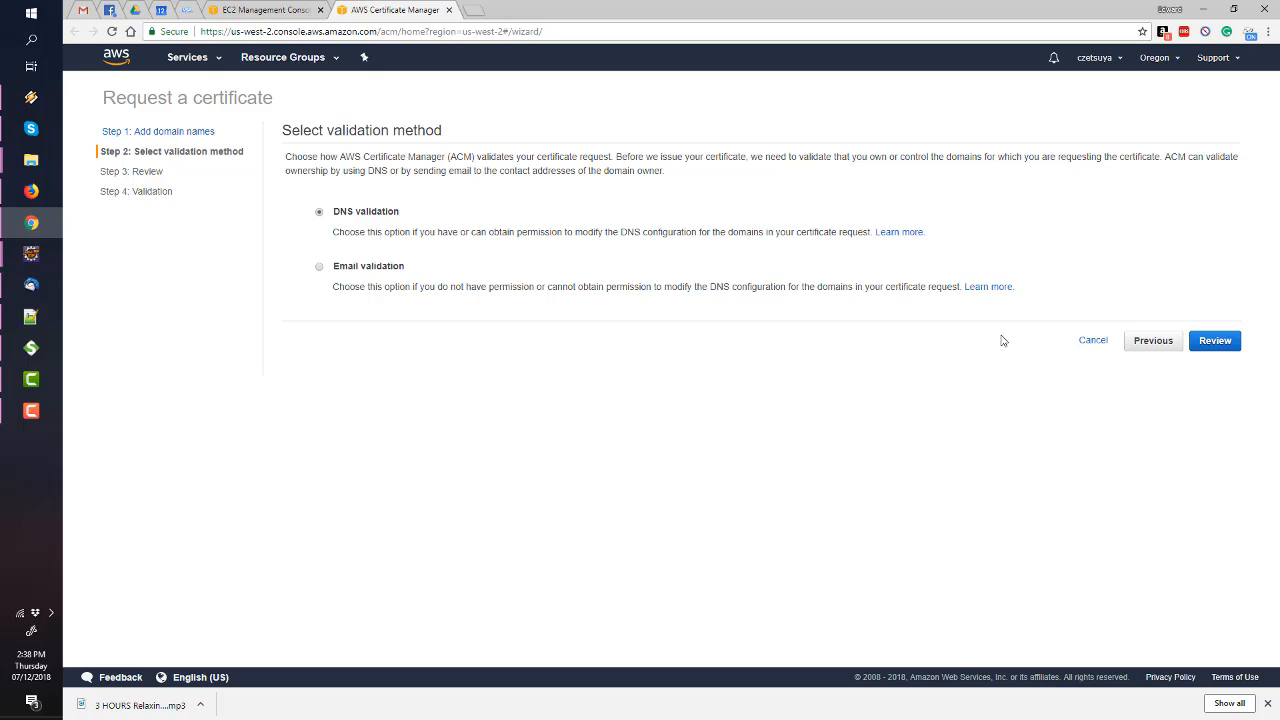
{"action": "left_click", "coordinate": [1215, 342]}
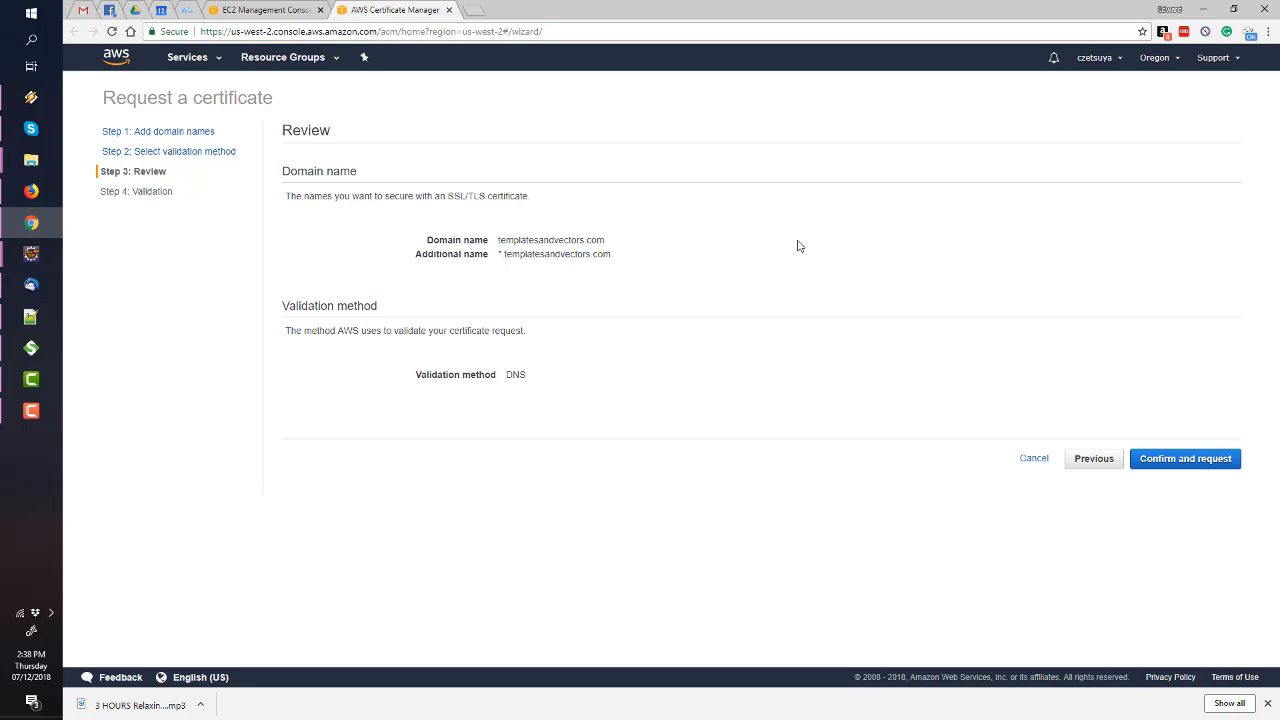
{"action": "left_click", "coordinate": [1185, 462]}
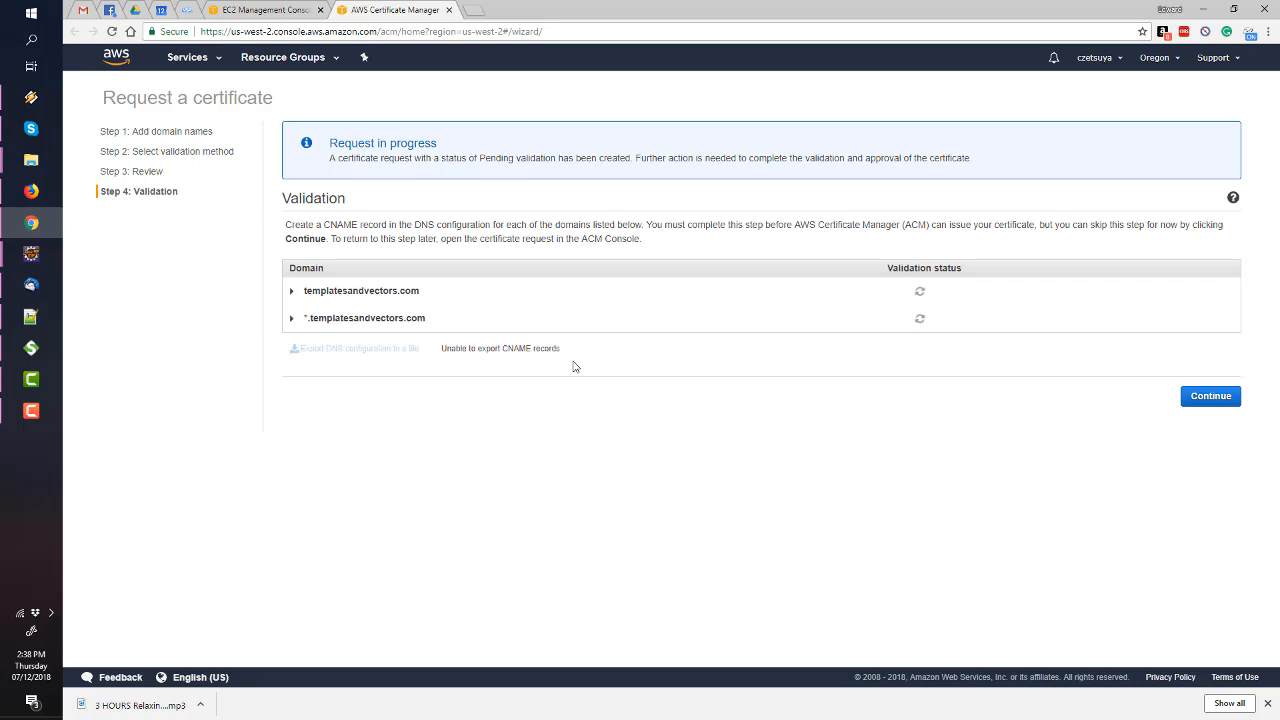
Expand both domains' validation details and create the CNAME validation record for templatesandvectors.com in its Route 53 hosted zone
{"action": "left_click", "coordinate": [292, 291]}
{"action": "left_click", "coordinate": [293, 358]}
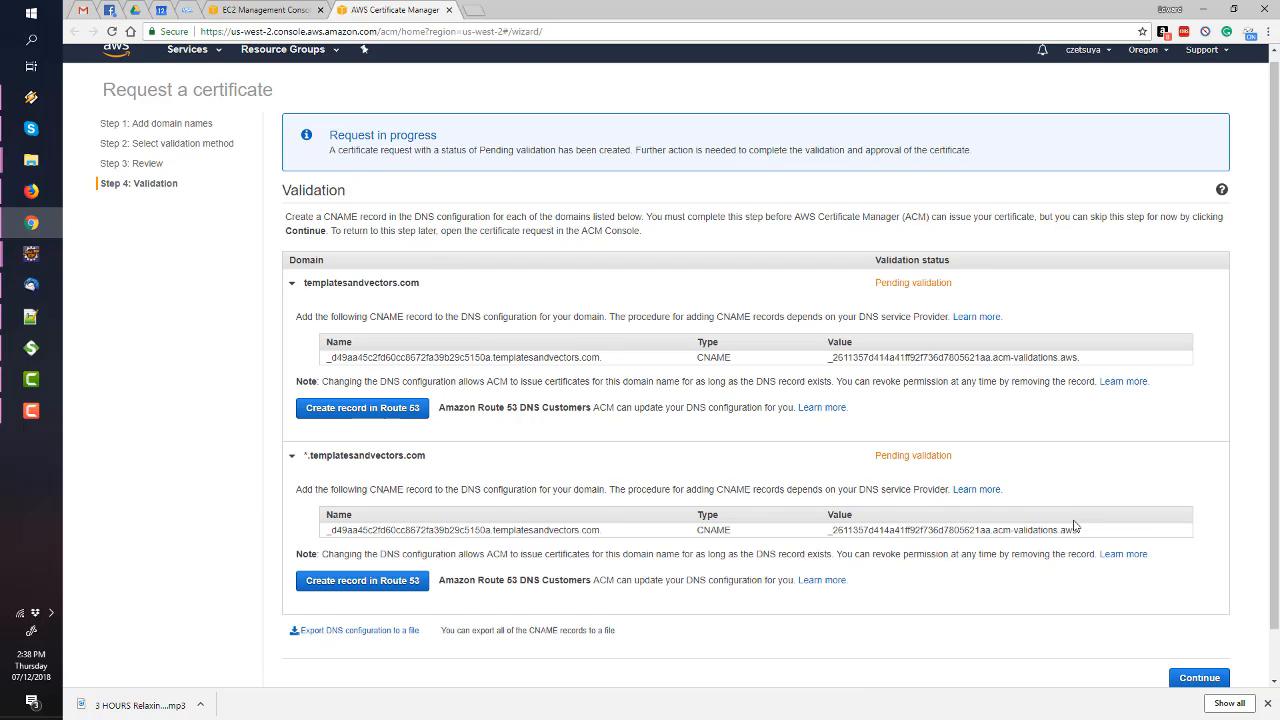
{"action": "scroll", "coordinate": [1075, 522], "scroll_direction": "down", "scroll_amount": 1}
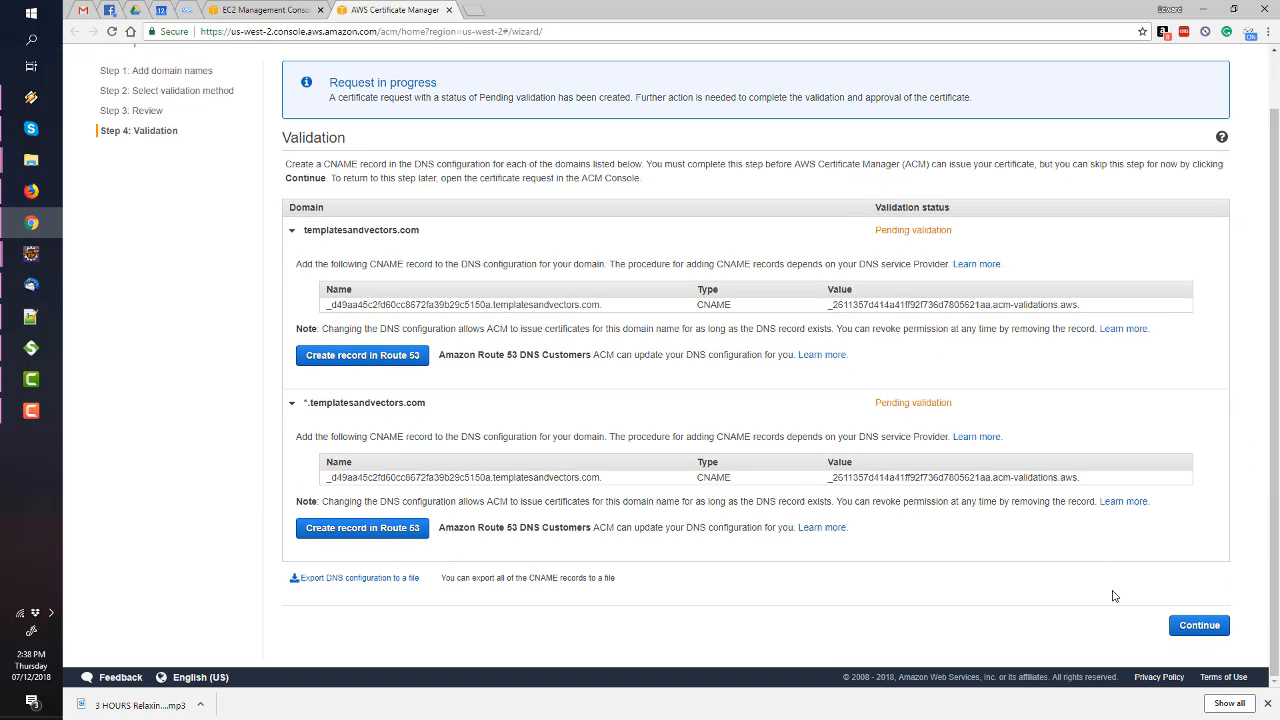
{"action": "left_click", "coordinate": [362, 358]}
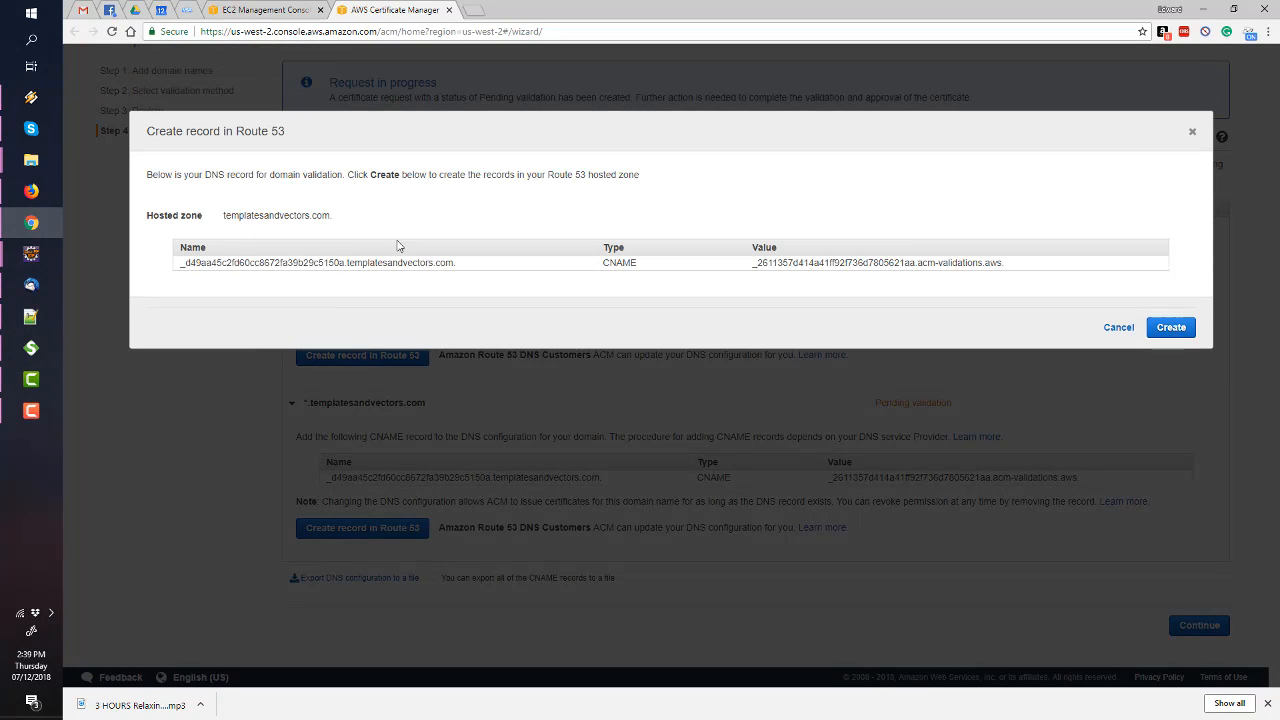
{"action": "left_click", "coordinate": [1171, 328]}
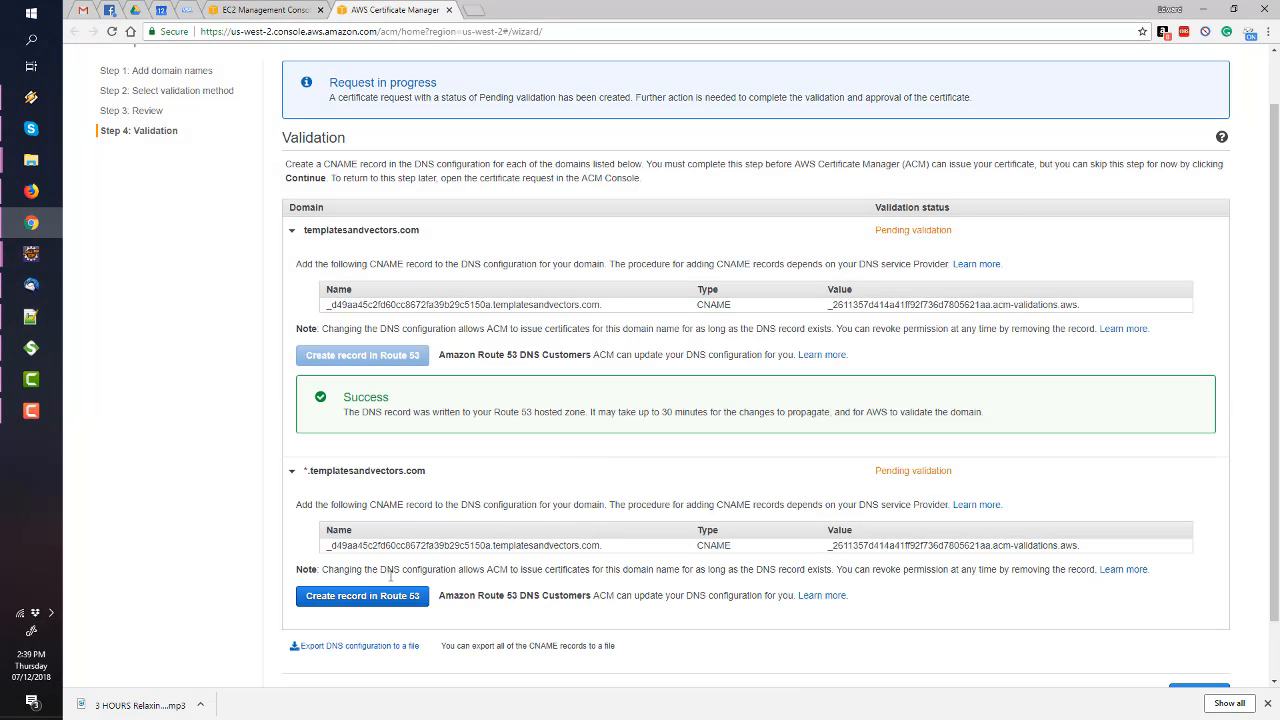
Create the Route 53 validation record for *.templatesandvectors.com and finish the certificate request
{"action": "left_click", "coordinate": [372, 597]}
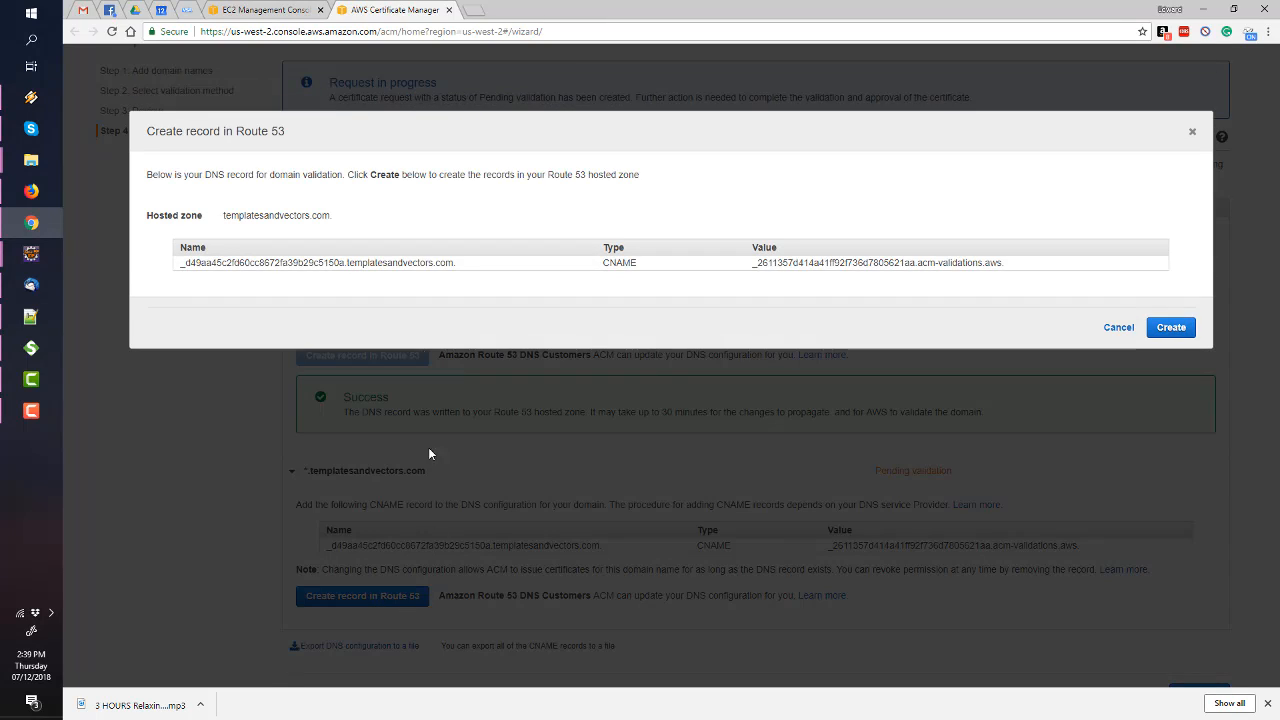
{"action": "left_click", "coordinate": [1160, 330]}
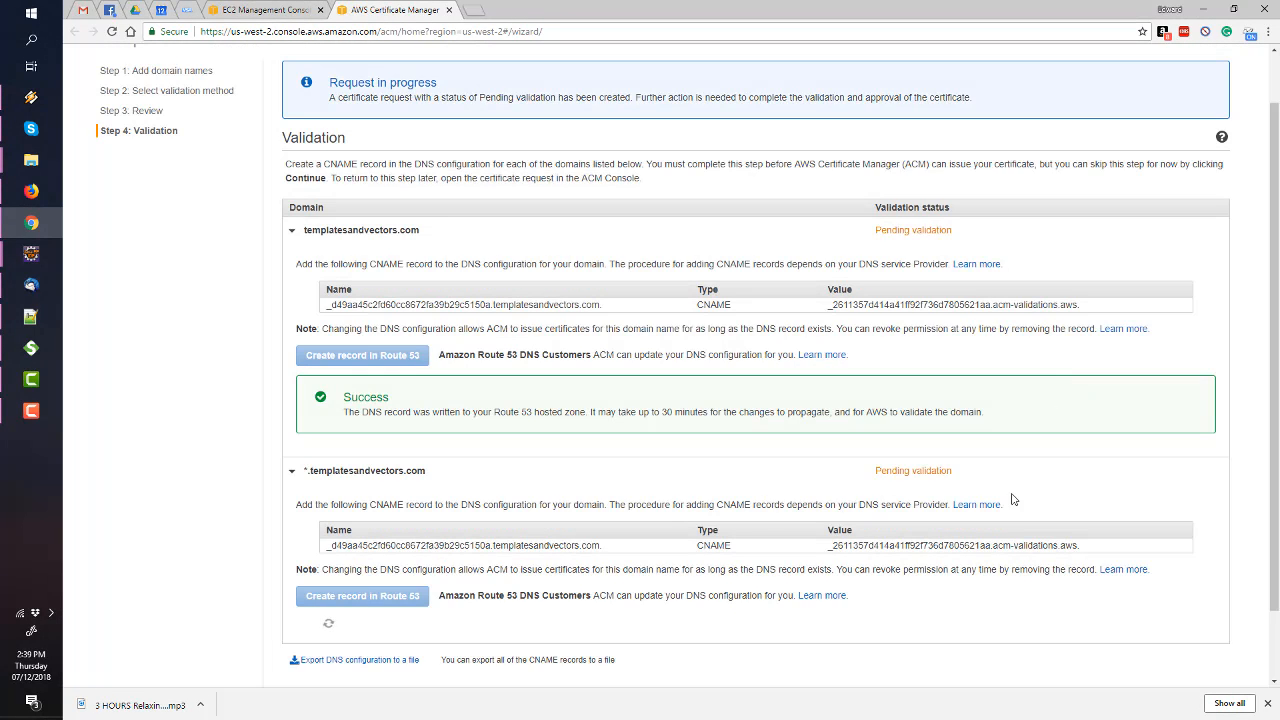
{"action": "scroll", "coordinate": [1050, 430], "scroll_direction": "down", "scroll_amount": 2}
{"action": "left_click", "coordinate": [1199, 627]}
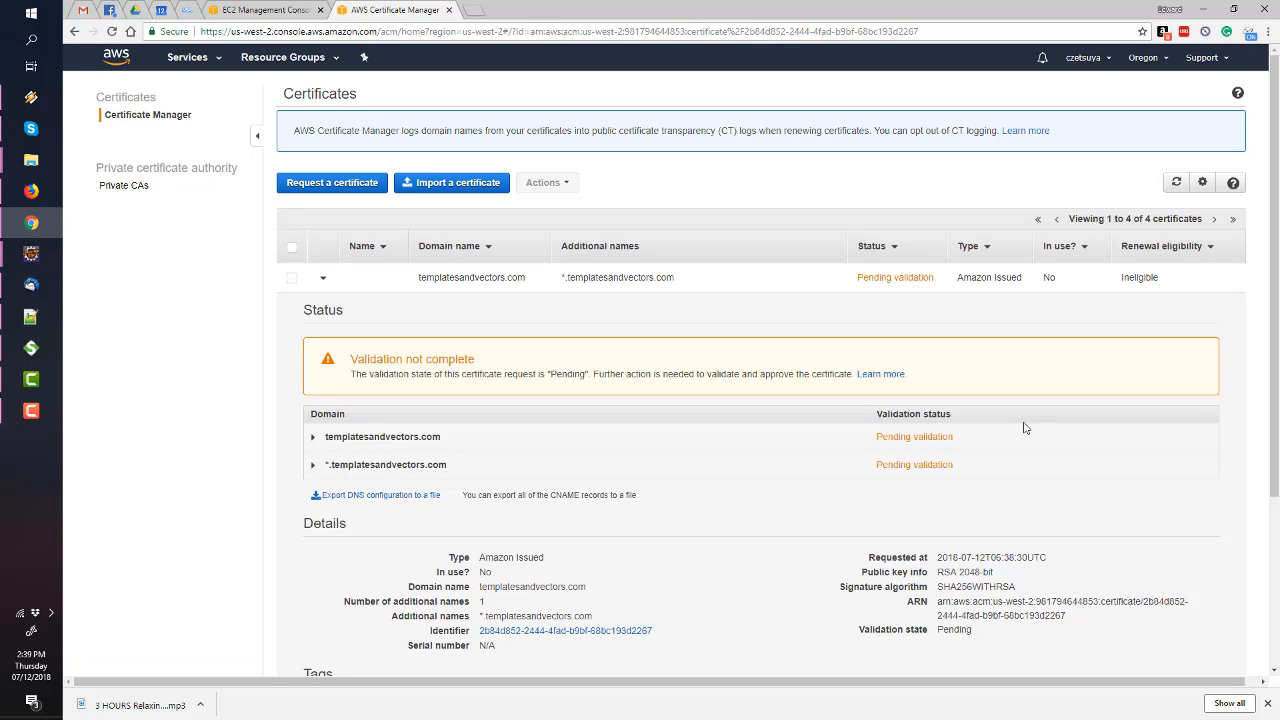
Check the validation status and details of the requested certificate, and refresh the certificate list
{"action": "scroll", "coordinate": [1025, 428], "scroll_direction": "down", "scroll_amount": 2}
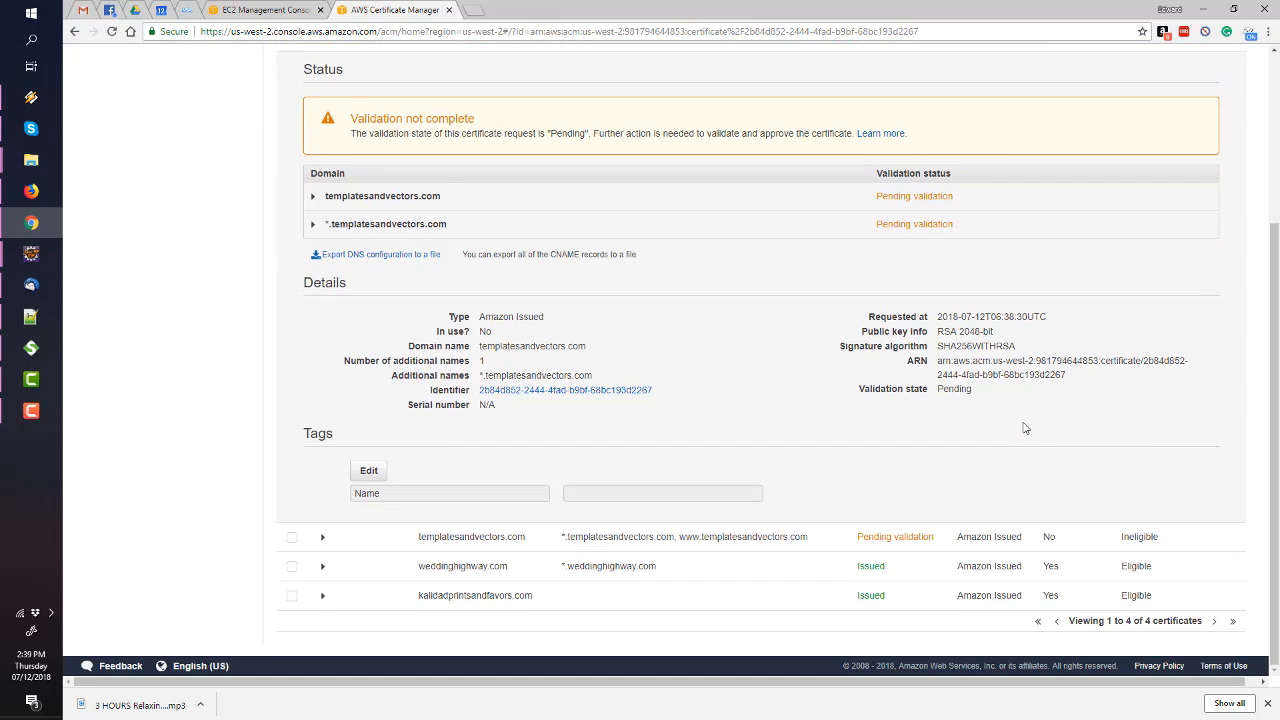
{"action": "scroll", "coordinate": [1022, 424], "scroll_direction": "up", "scroll_amount": 2}
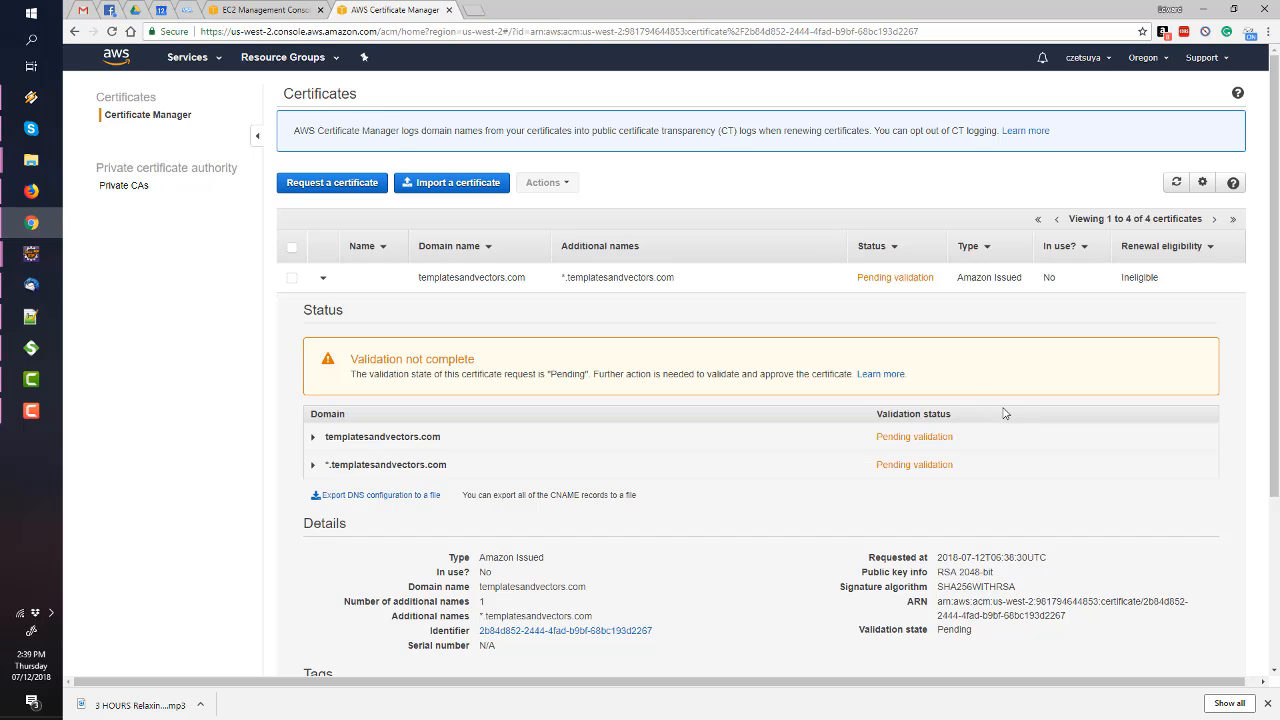
{"action": "scroll", "coordinate": [1008, 418], "scroll_direction": "down", "scroll_amount": 3}
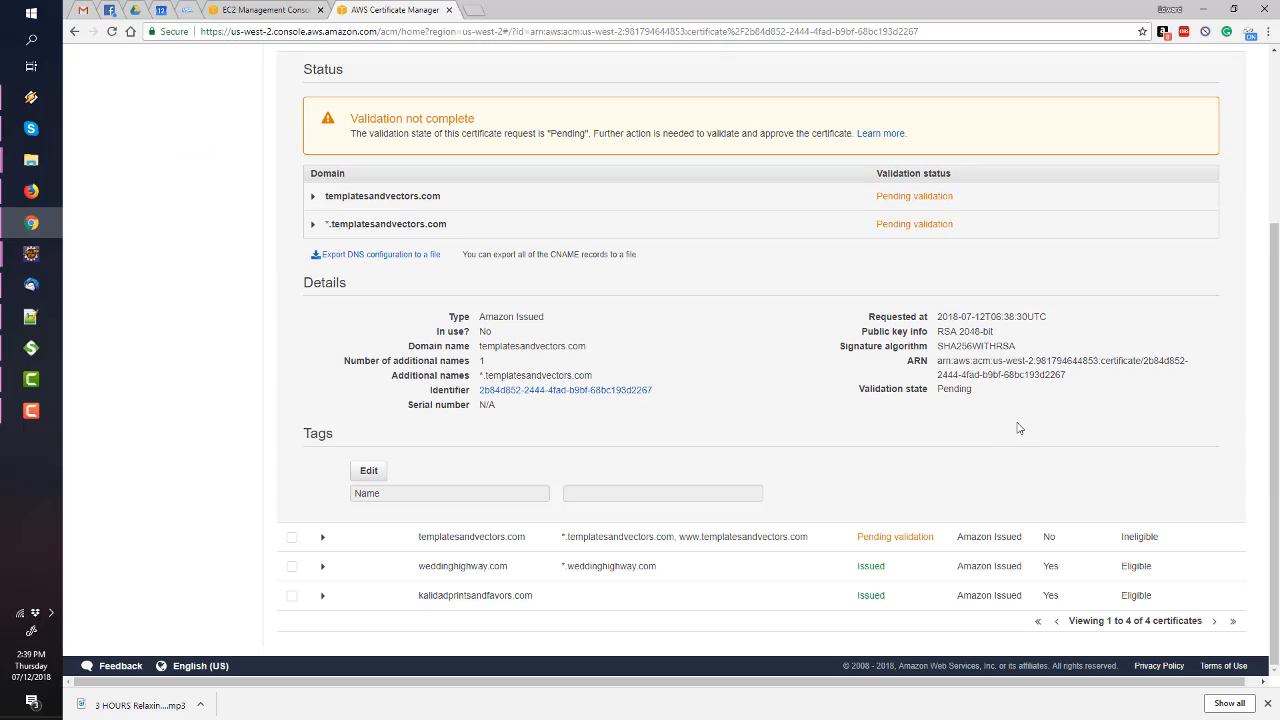
{"action": "scroll", "coordinate": [1020, 428], "scroll_direction": "up", "scroll_amount": 3}
{"action": "left_click", "coordinate": [1176, 182]}
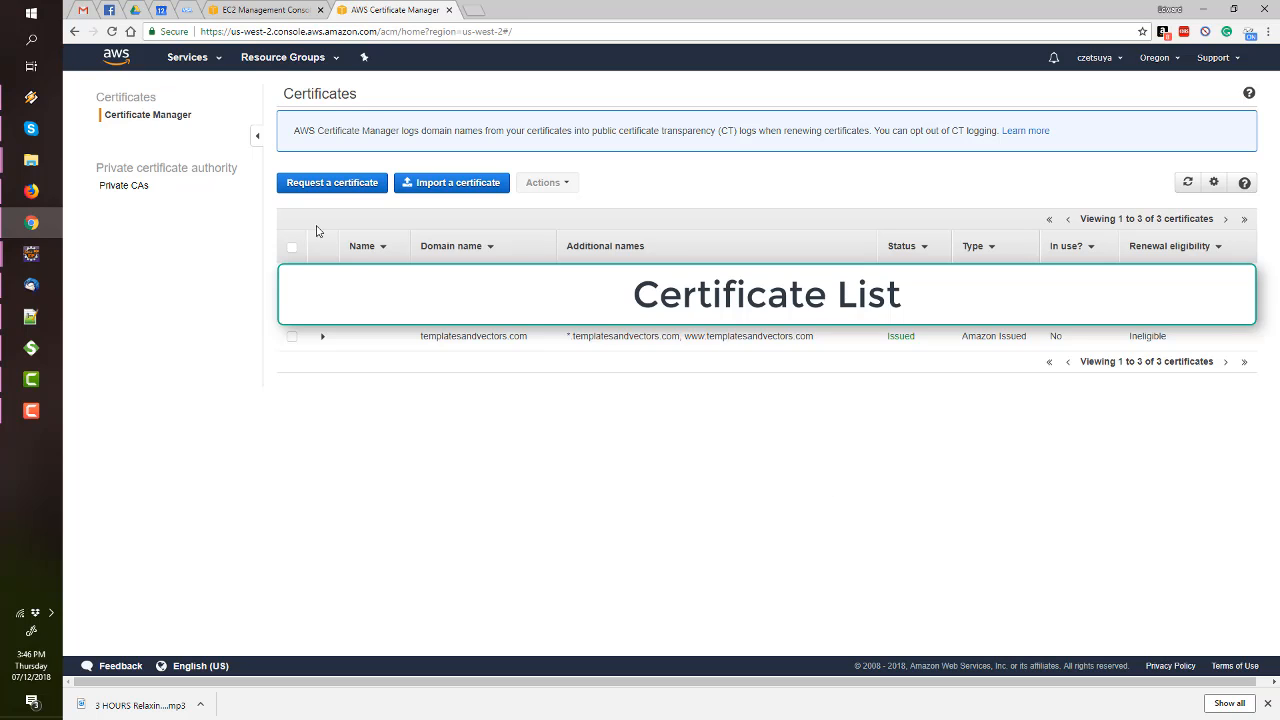
Back in the load balancer setup, choose the templatesandvectors.com ACM certificate and continue to the security groups
{"action": "left_click", "coordinate": [268, 12]}
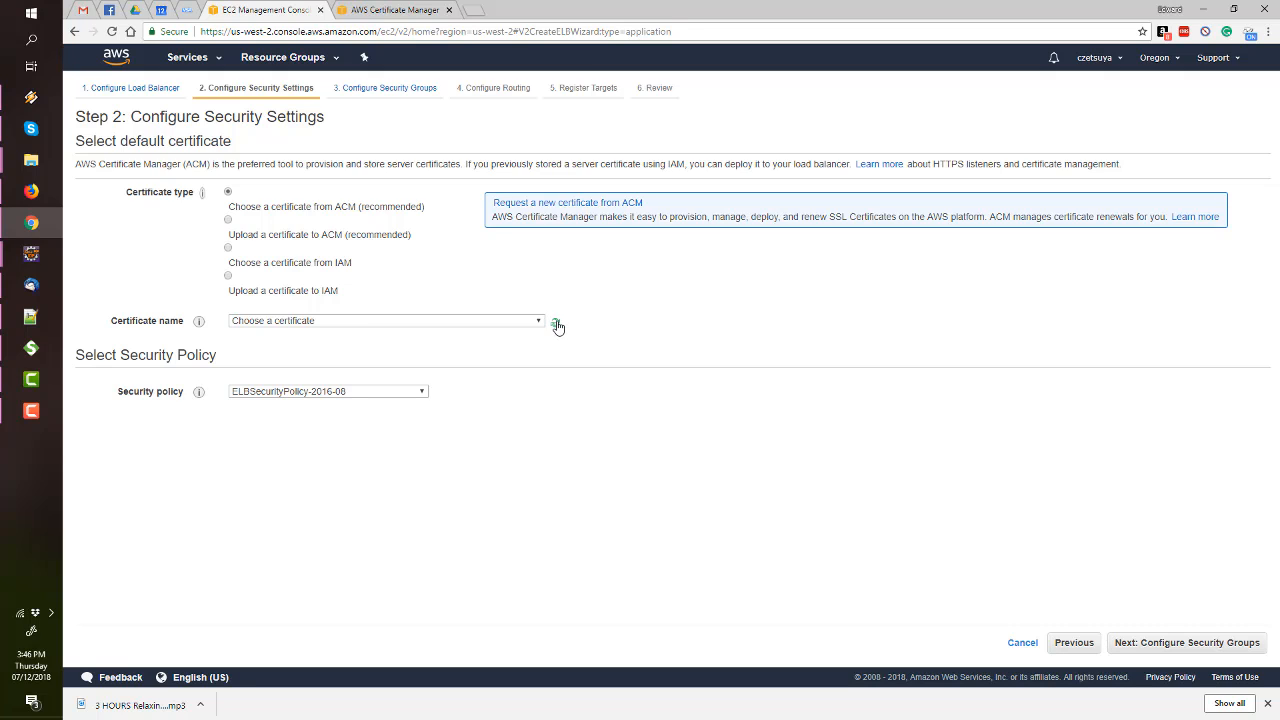
{"action": "left_click", "coordinate": [520, 322]}
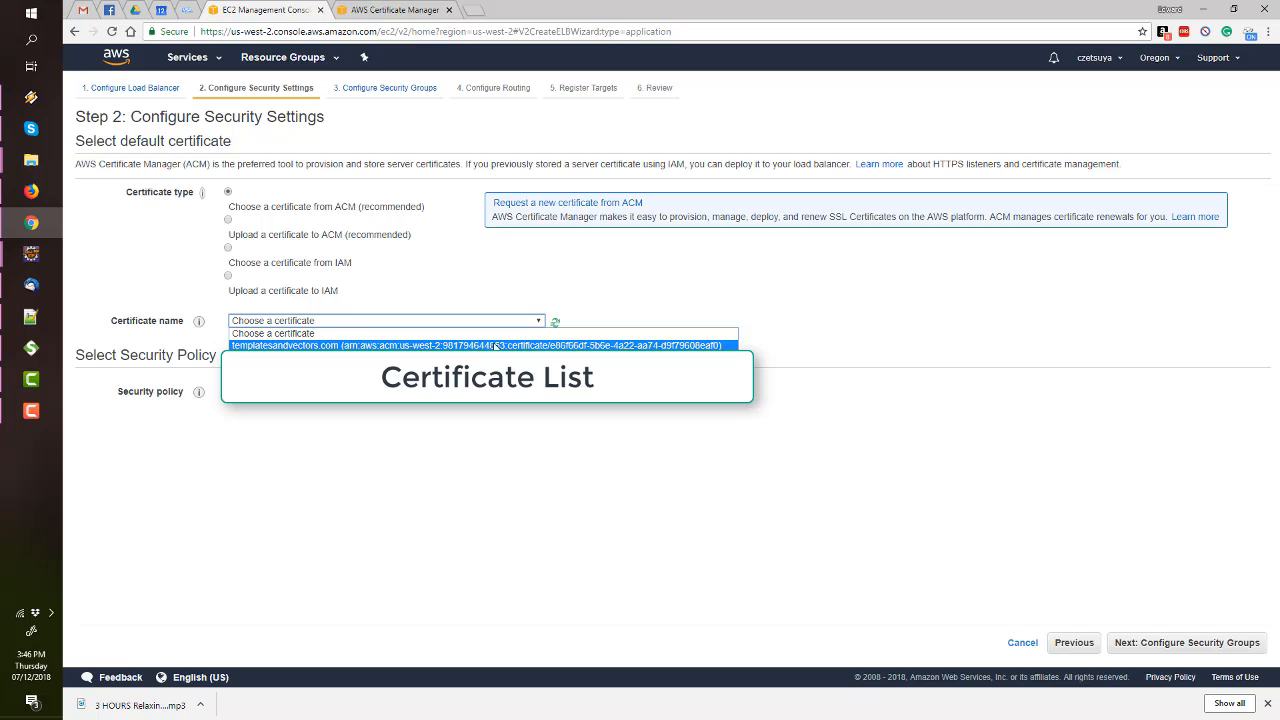
{"action": "left_click", "coordinate": [495, 345]}
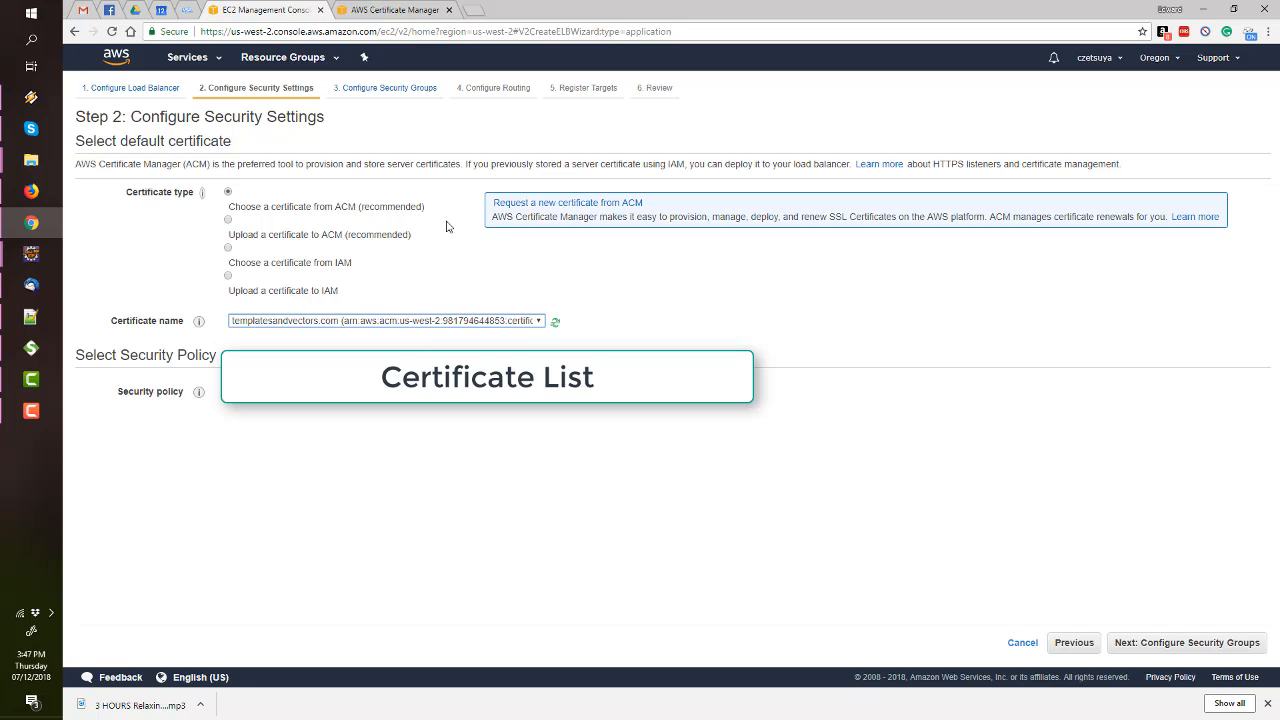
{"action": "left_click", "coordinate": [1190, 648]}
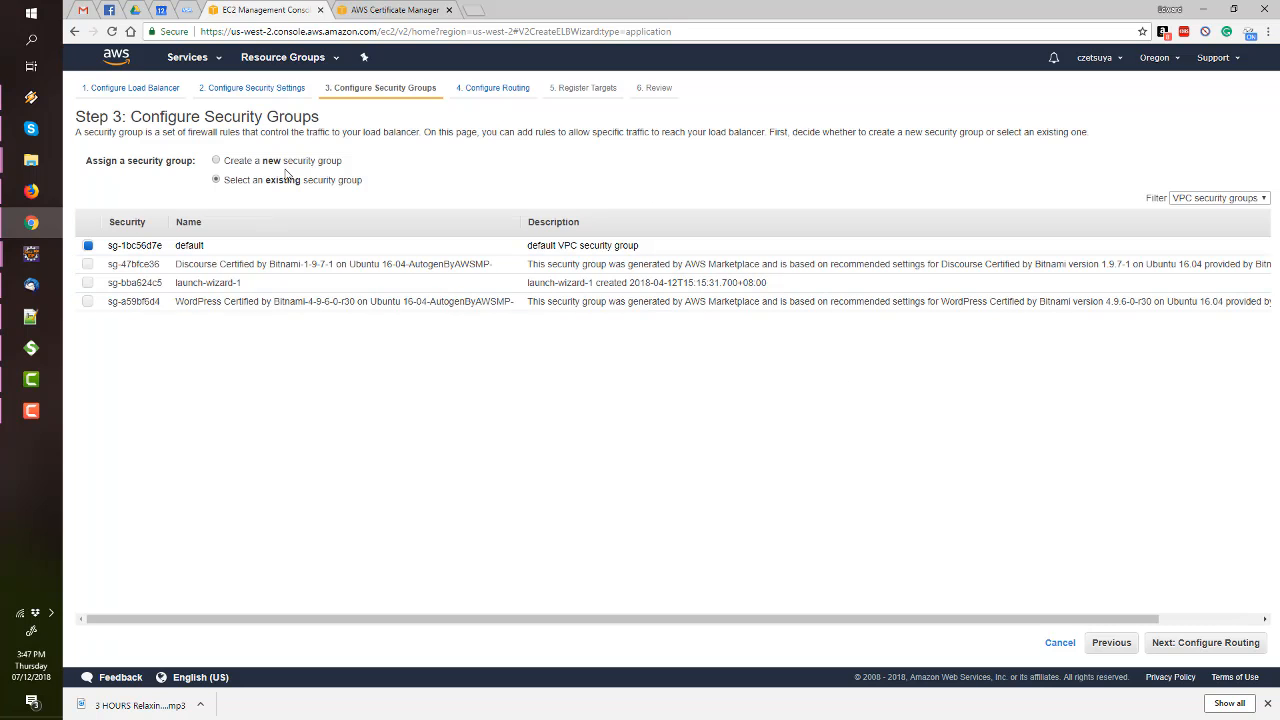
Add the WordPress Certified by Bitnami security group alongside the default one, and name the new HTTP port 80 target group Templateandvectors
{"action": "left_click", "coordinate": [87, 305]}
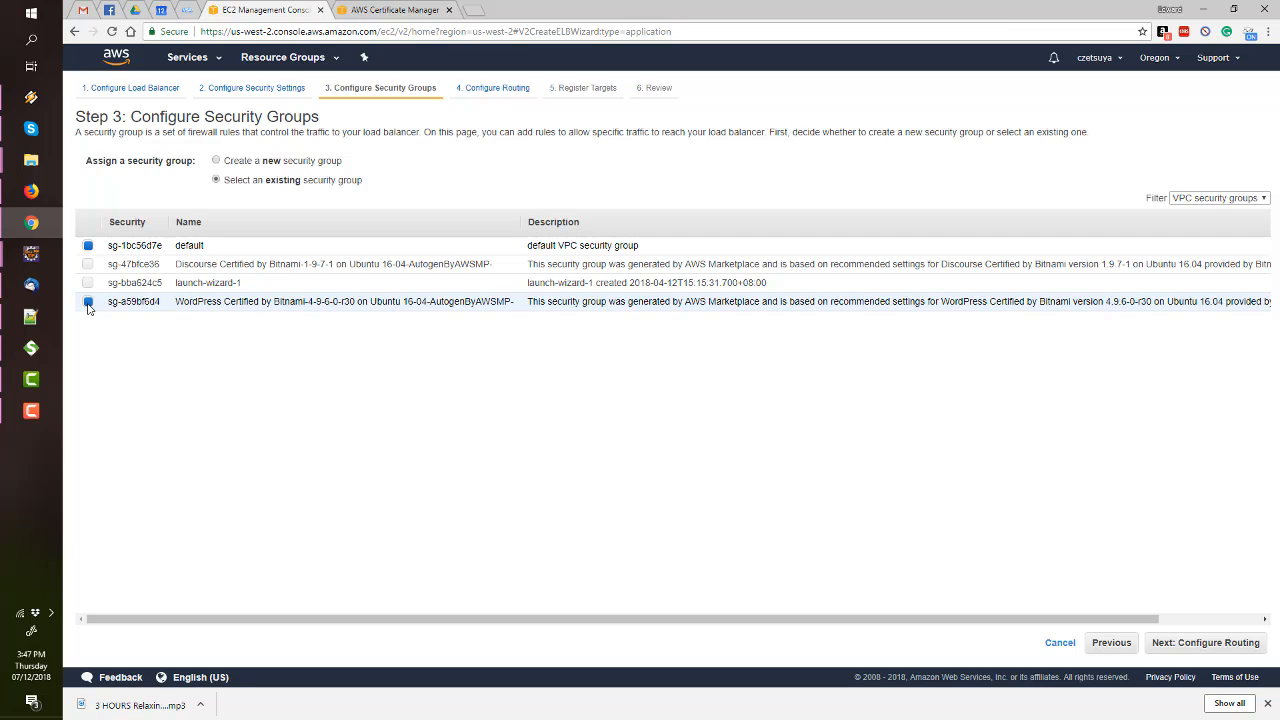
{"action": "left_click", "coordinate": [1209, 643]}
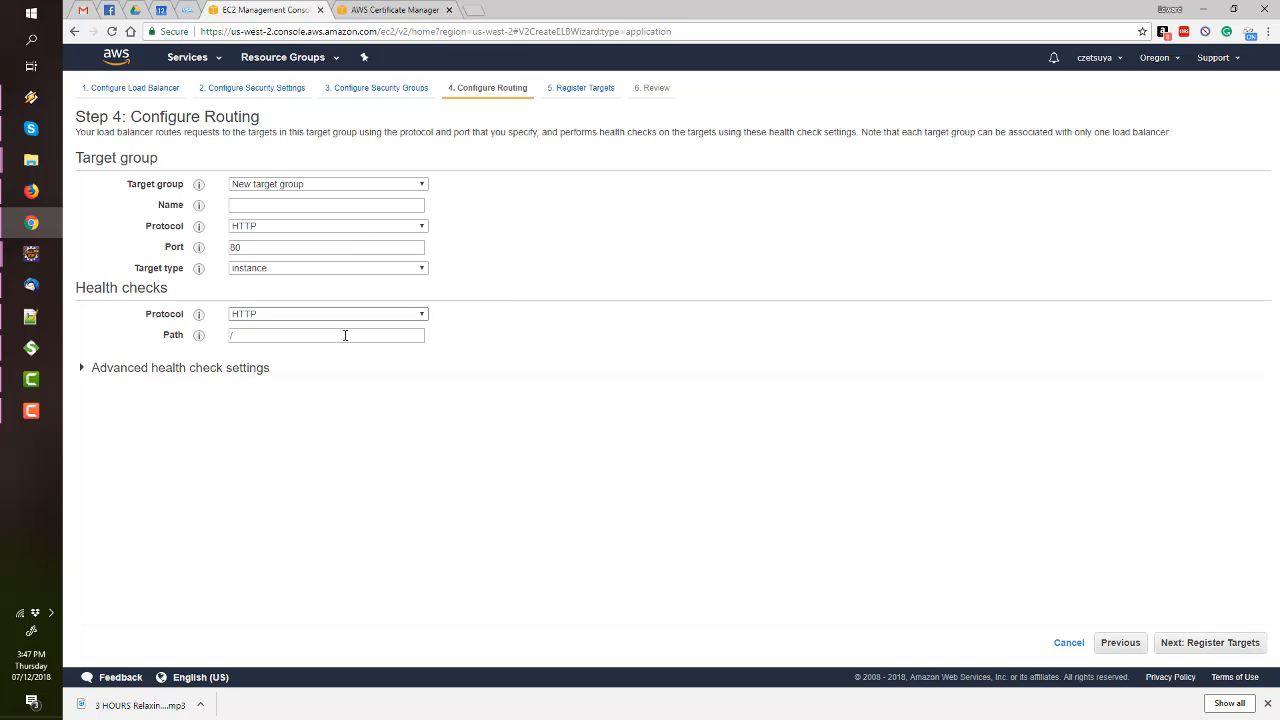
{"action": "left_click", "coordinate": [281, 204]}
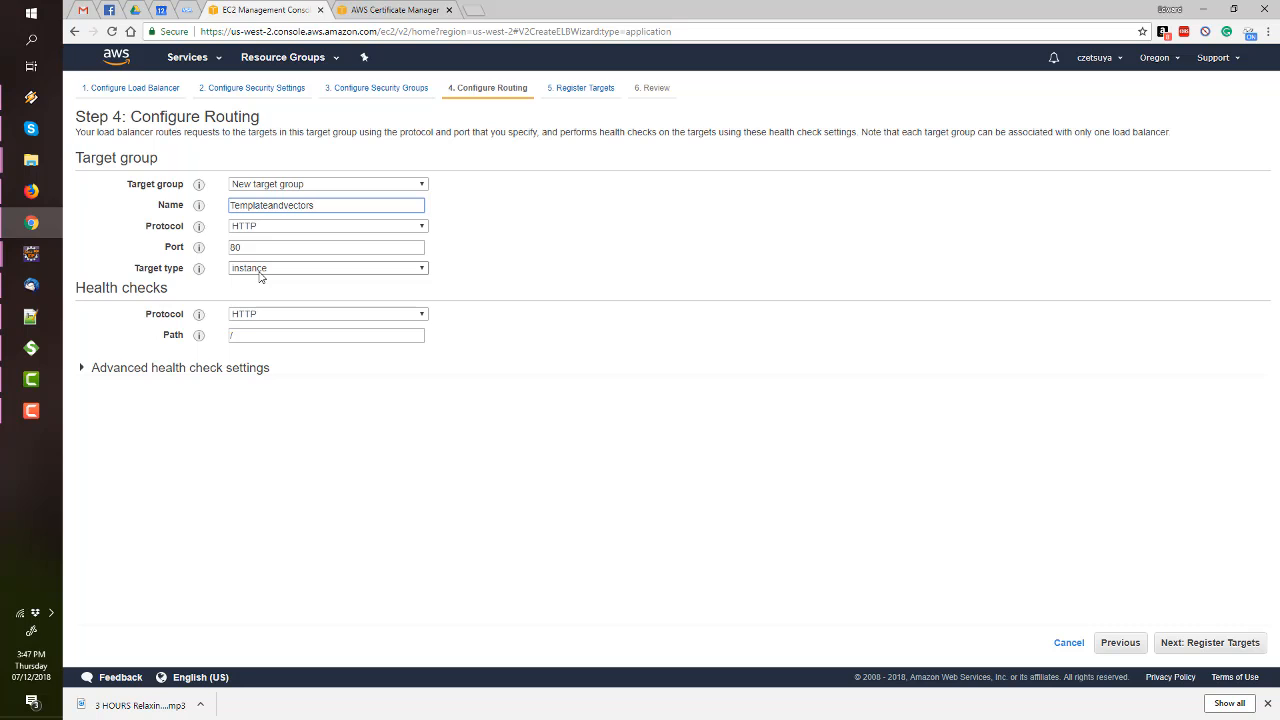
{"action": "left_click", "coordinate": [1213, 645]}
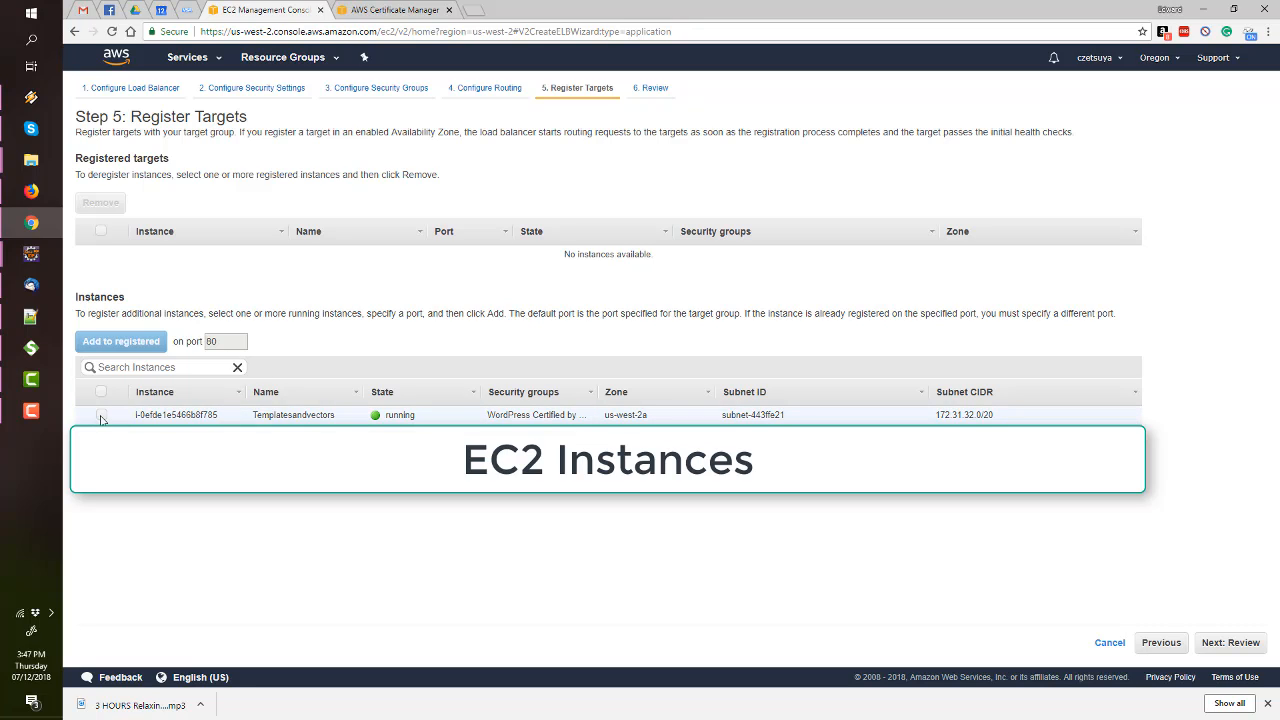
Register the Templatesandvectors instance as a target on port 80 and continue to the review
{"action": "left_click", "coordinate": [101, 415]}
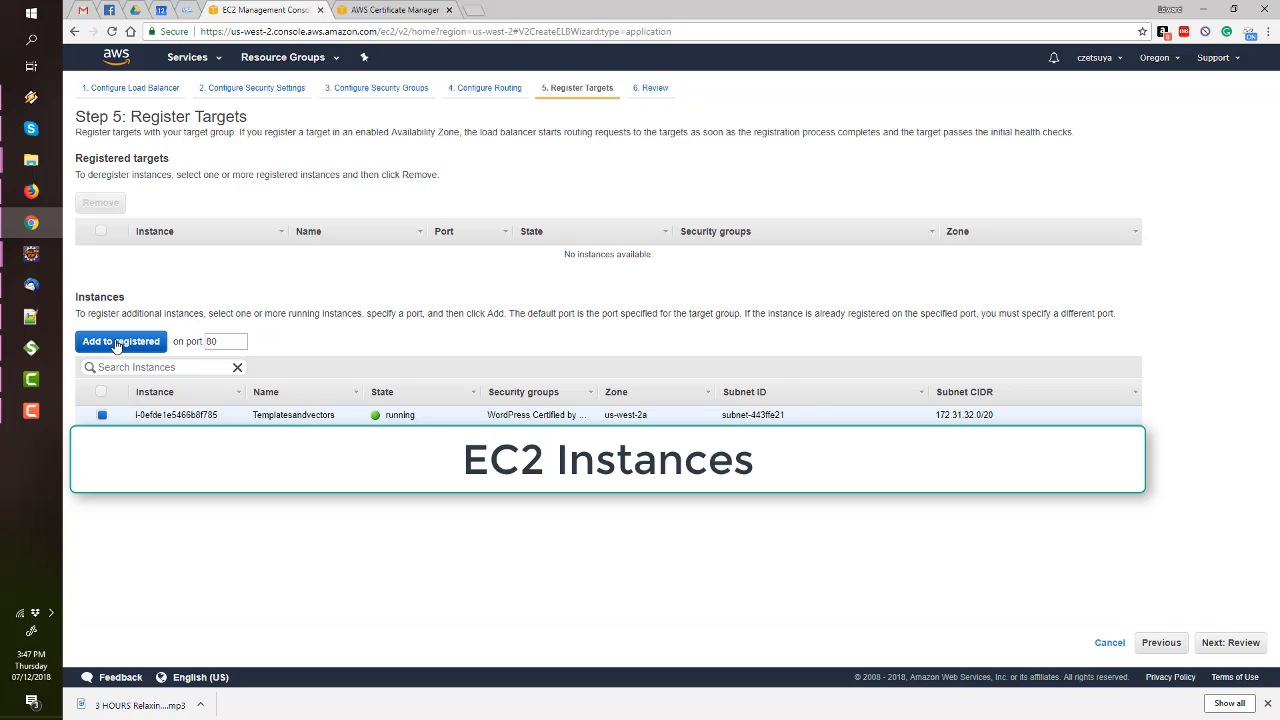
{"action": "left_click", "coordinate": [118, 342]}
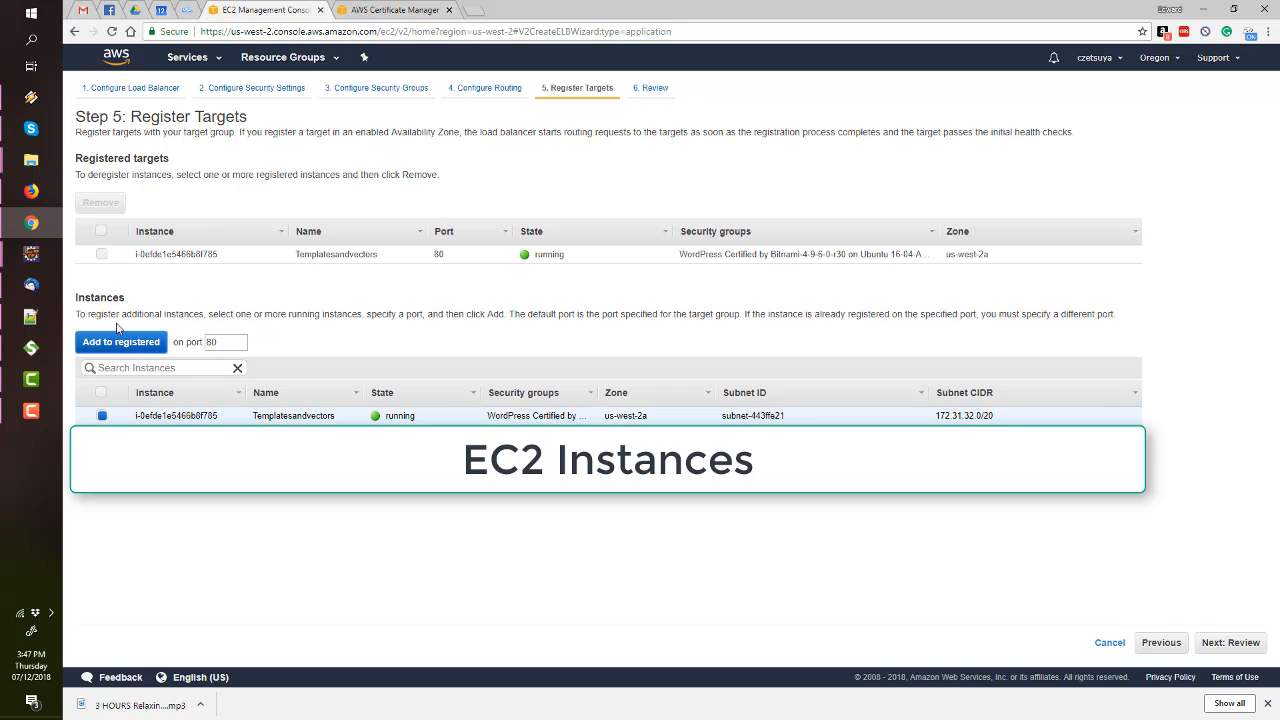
{"action": "left_click", "coordinate": [1225, 643]}
Review the load balancer settings, create the load balancer and return to the load balancer list
{"action": "scroll", "coordinate": [465, 284], "scroll_direction": "down", "scroll_amount": 1}
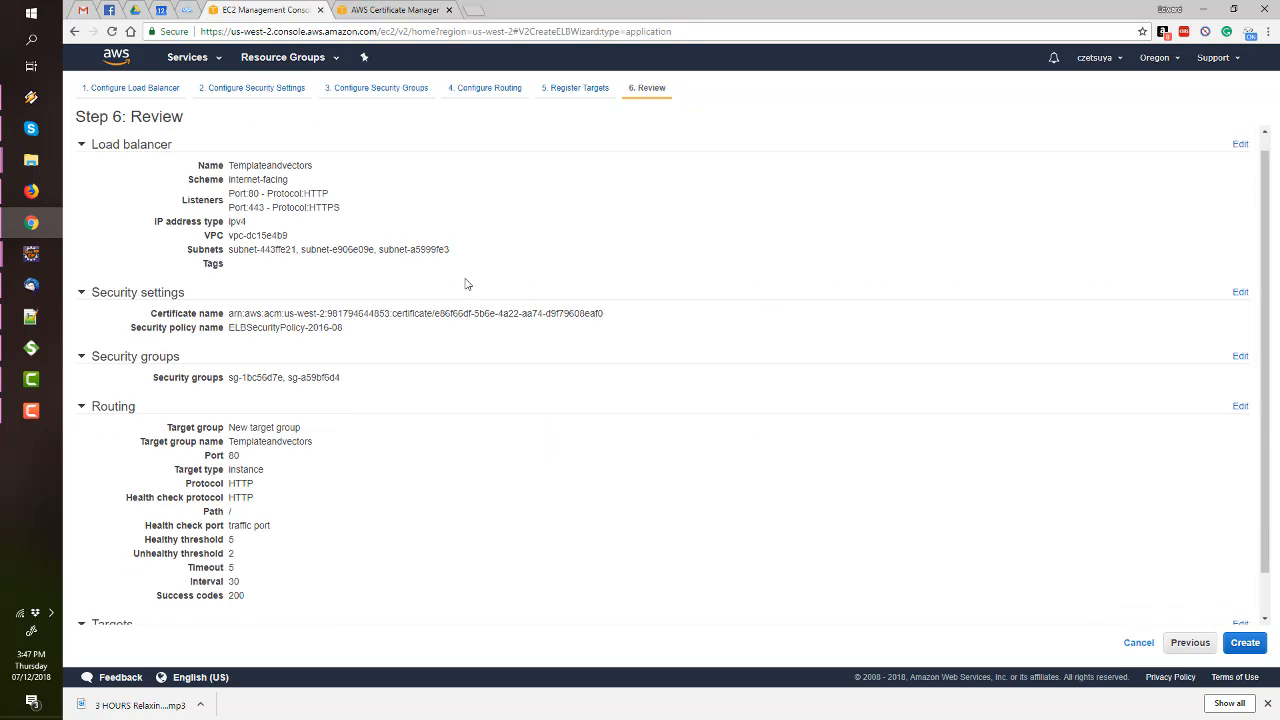
{"action": "scroll", "coordinate": [440, 312], "scroll_direction": "up", "scroll_amount": 1}
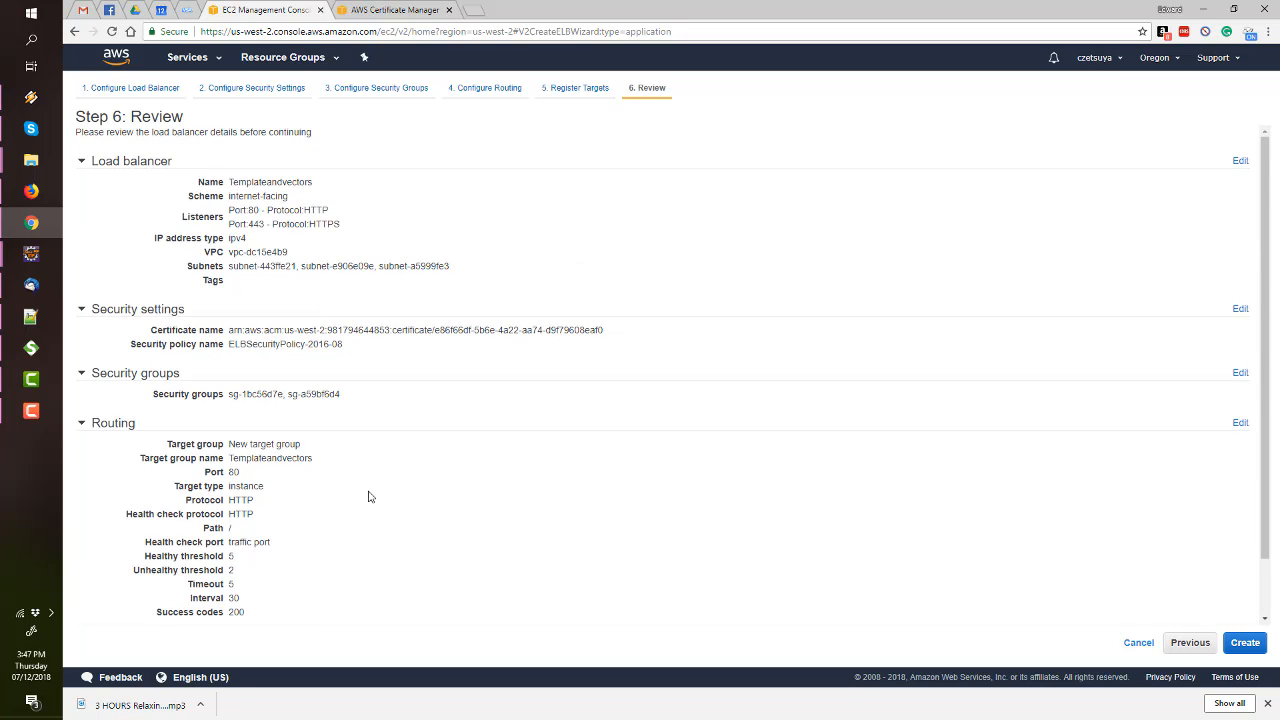
{"action": "scroll", "coordinate": [370, 495], "scroll_direction": "down", "scroll_amount": 1}
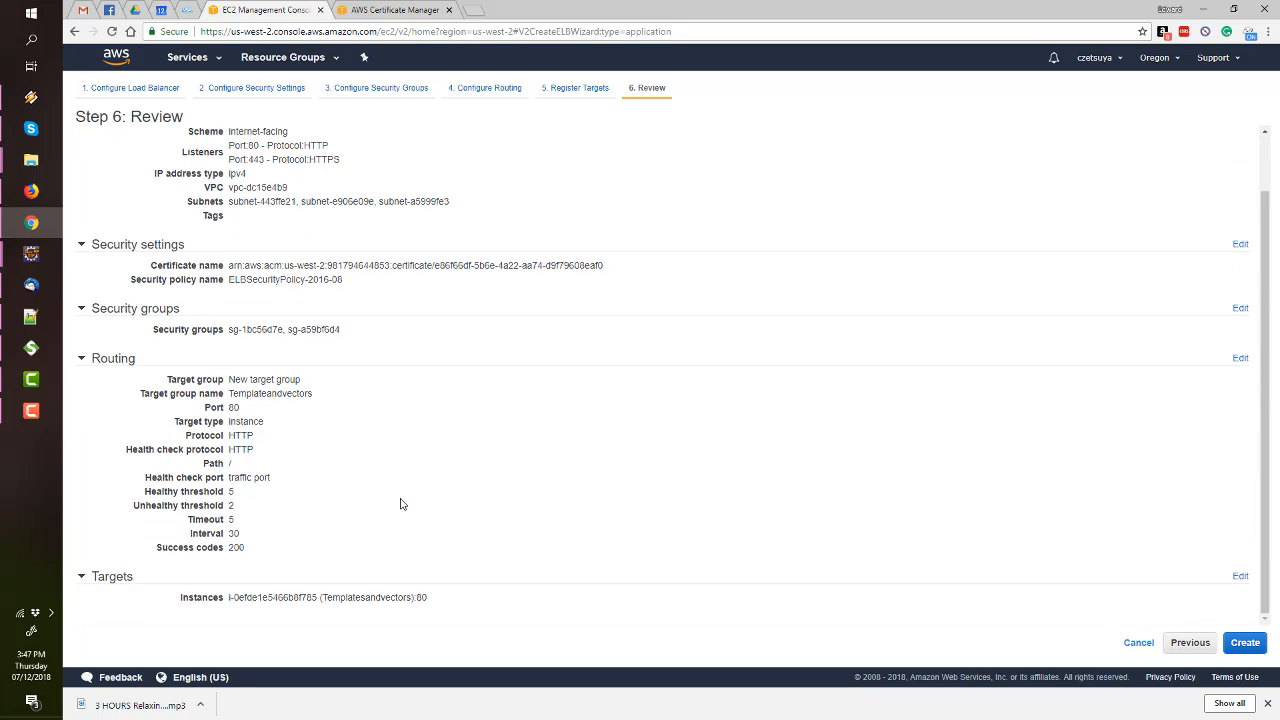
{"action": "left_click", "coordinate": [1245, 643]}
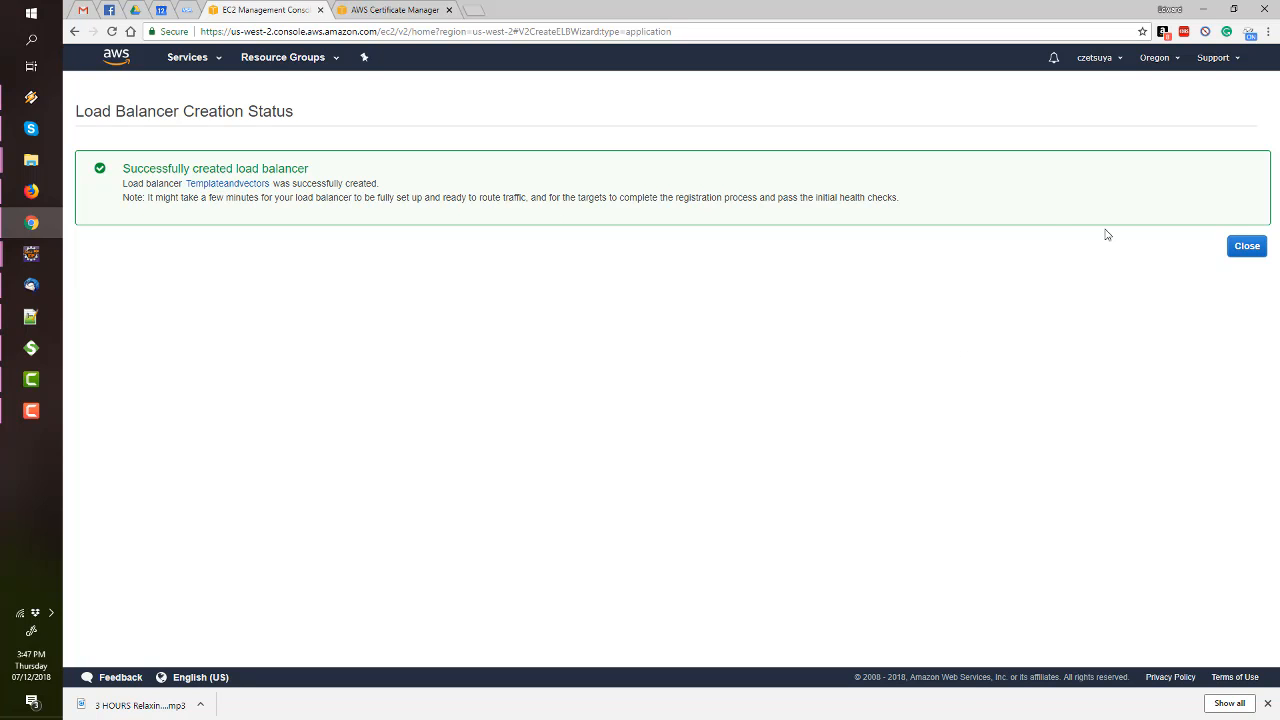
{"action": "left_click", "coordinate": [1247, 248]}
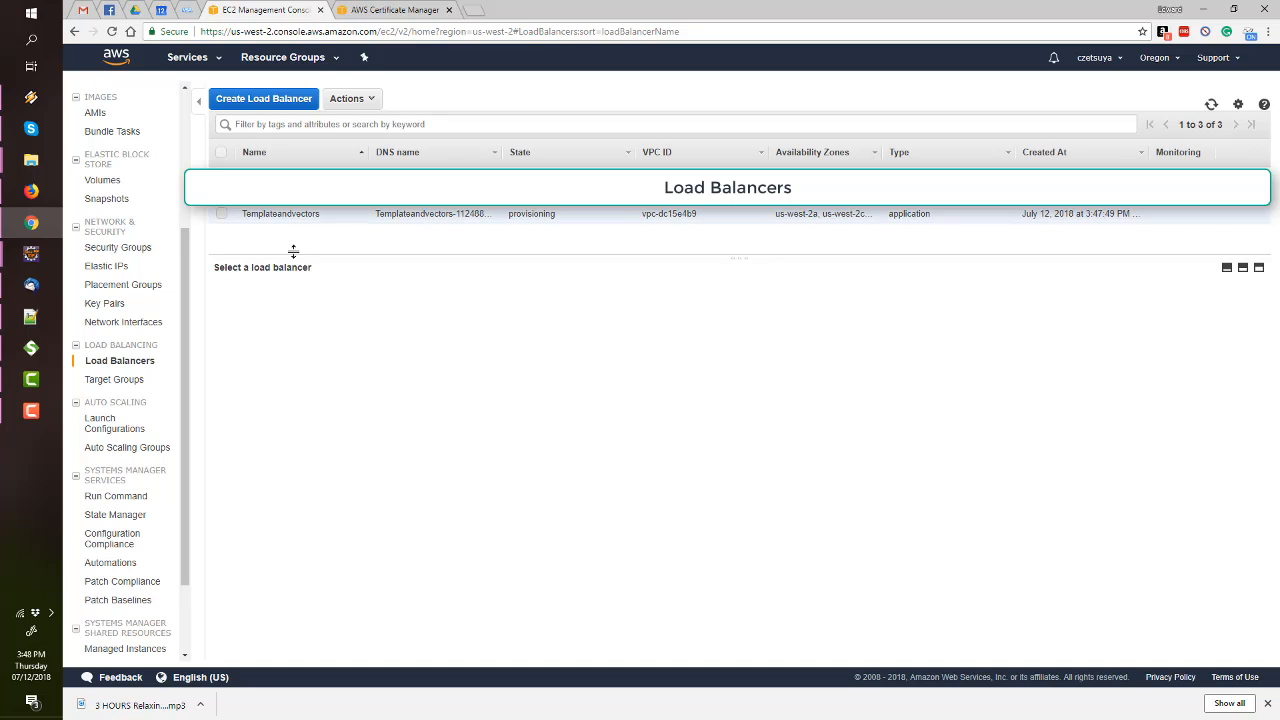
Copy the DNS name of the Templateandvectors load balancer and look up its A record on dnslookup.org
{"action": "left_click", "coordinate": [223, 214]}
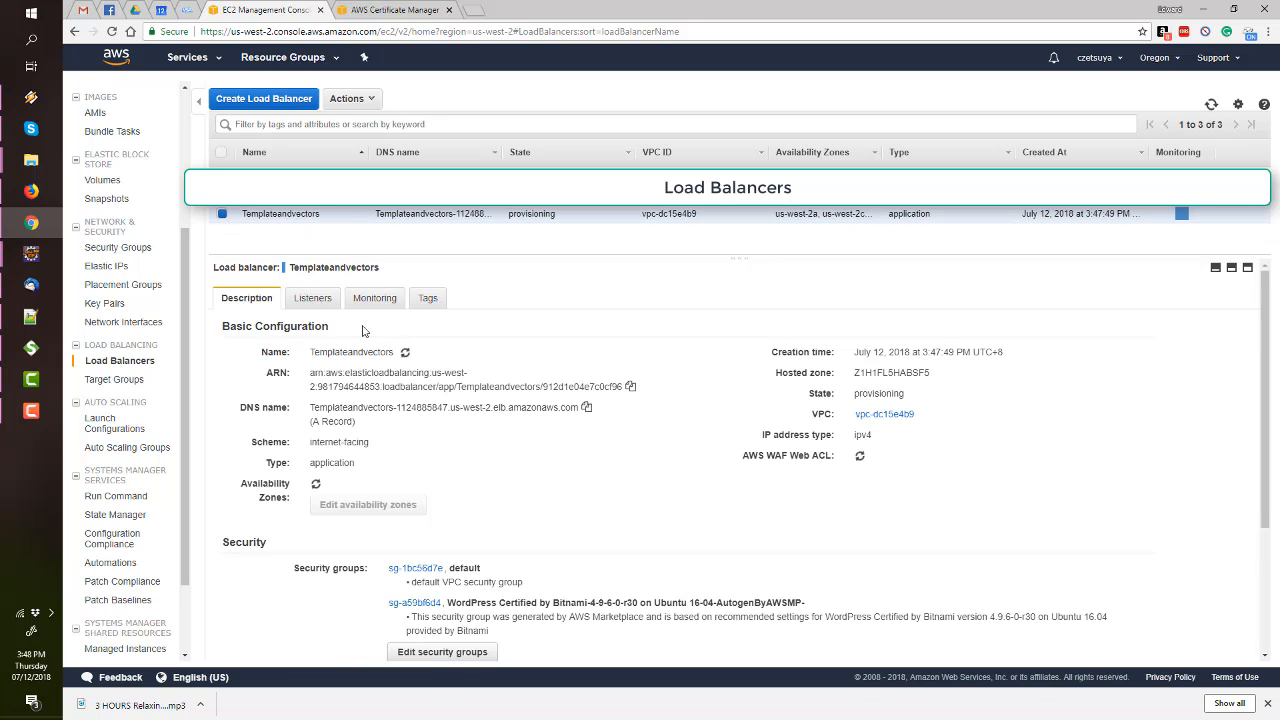
{"action": "left_click", "coordinate": [587, 410]}
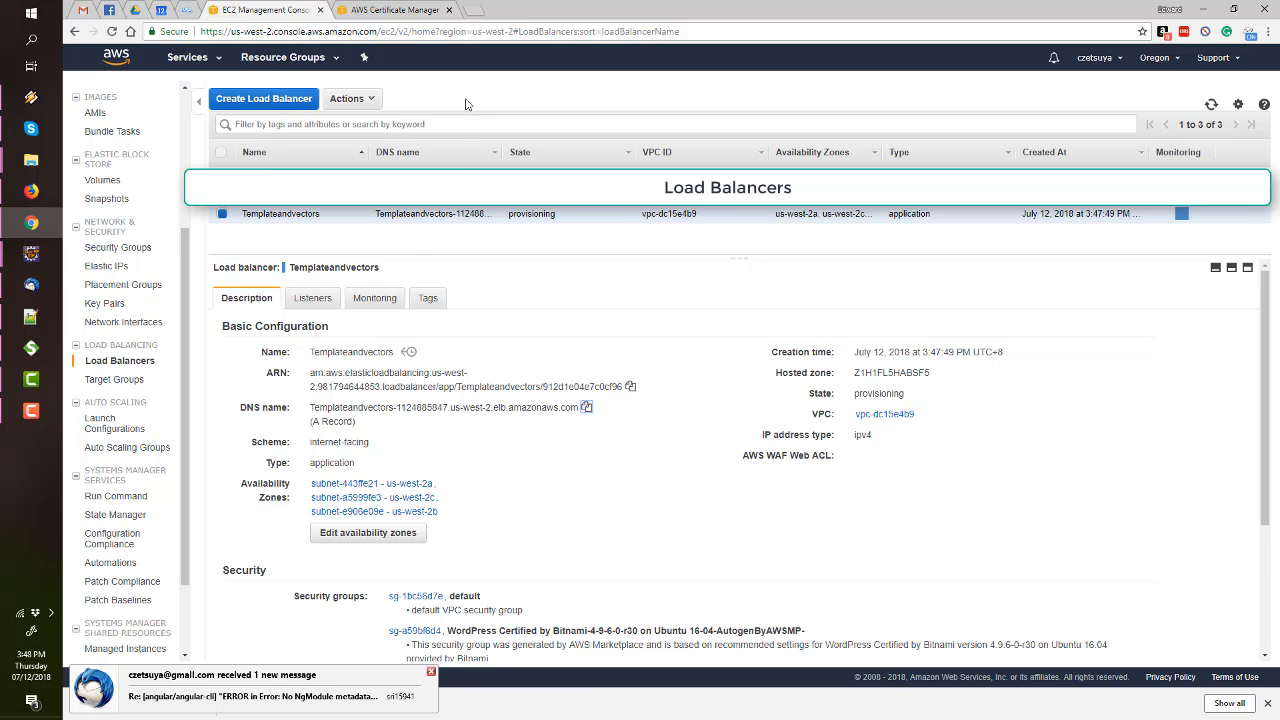
{"action": "key", "text": "ctrl+t"}
{"action": "type", "text": "dnsl"}
{"action": "key", "text": "Return"}
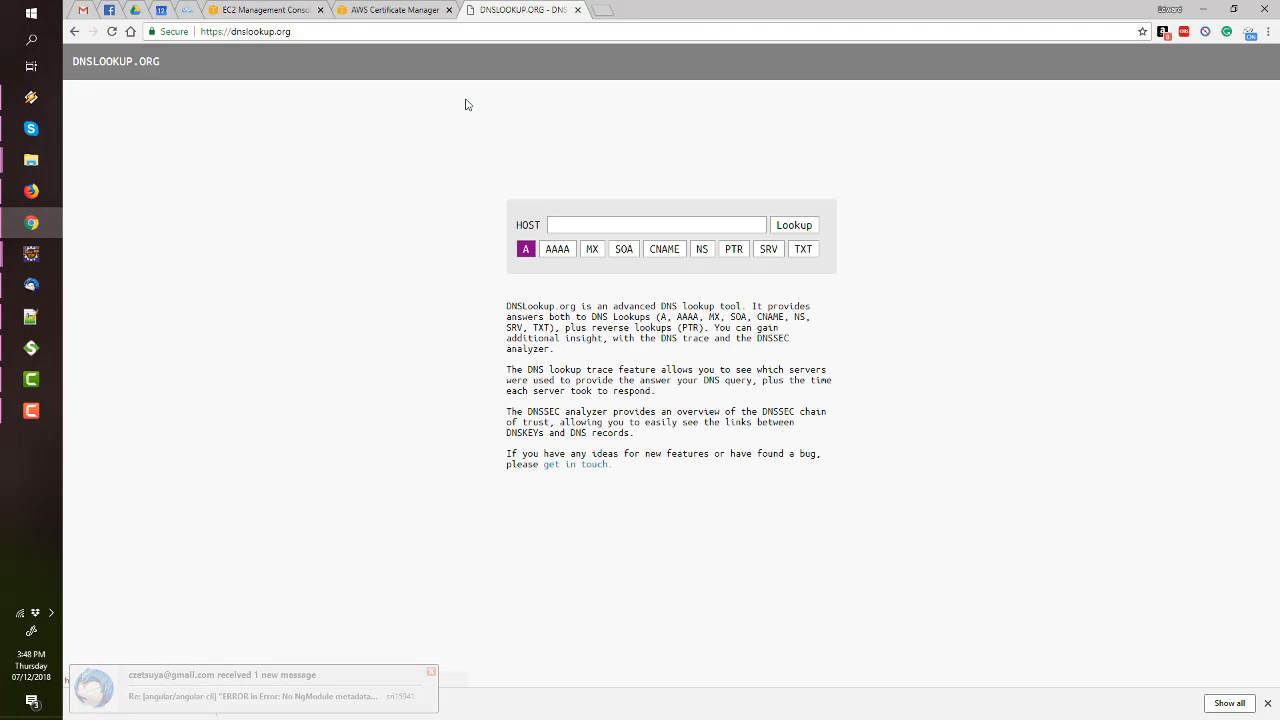
{"action": "left_click", "coordinate": [557, 225]}
{"action": "key", "text": "ctrl+v"}
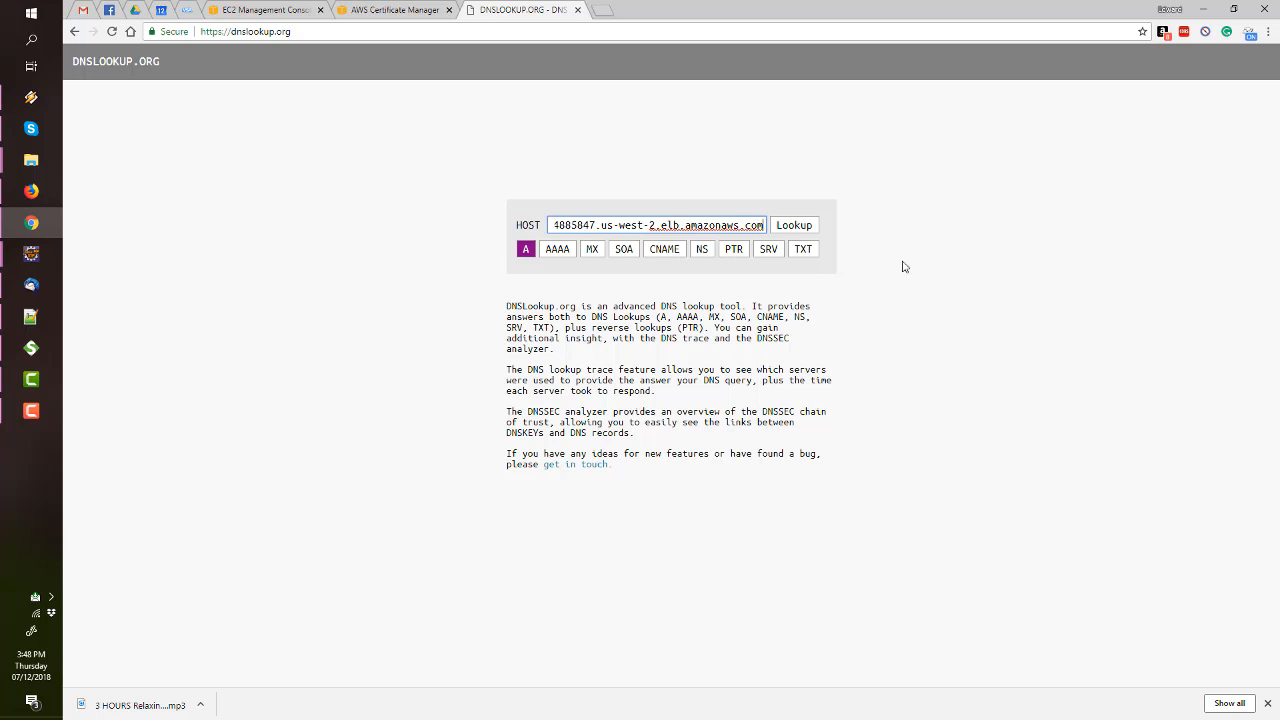
{"action": "left_click", "coordinate": [794, 226]}
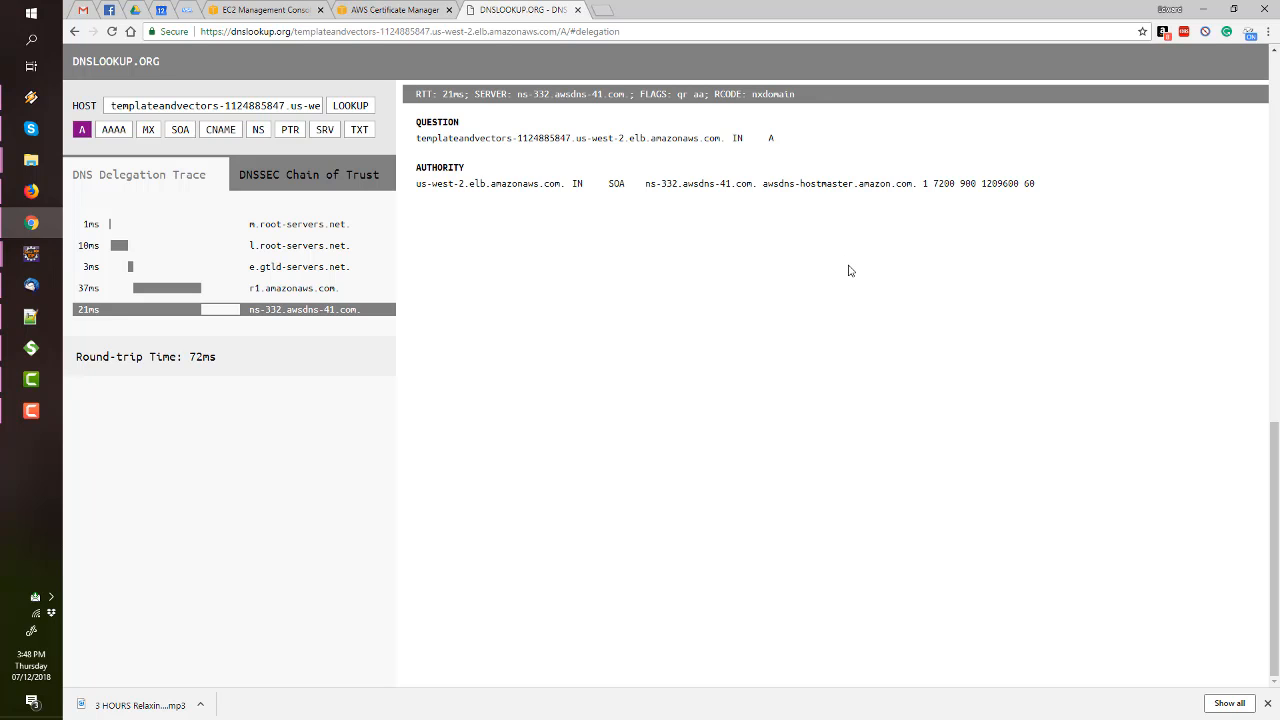
Refresh the load balancer list to check its state, and repeat the A record lookup of its DNS name
{"action": "left_click", "coordinate": [277, 16]}
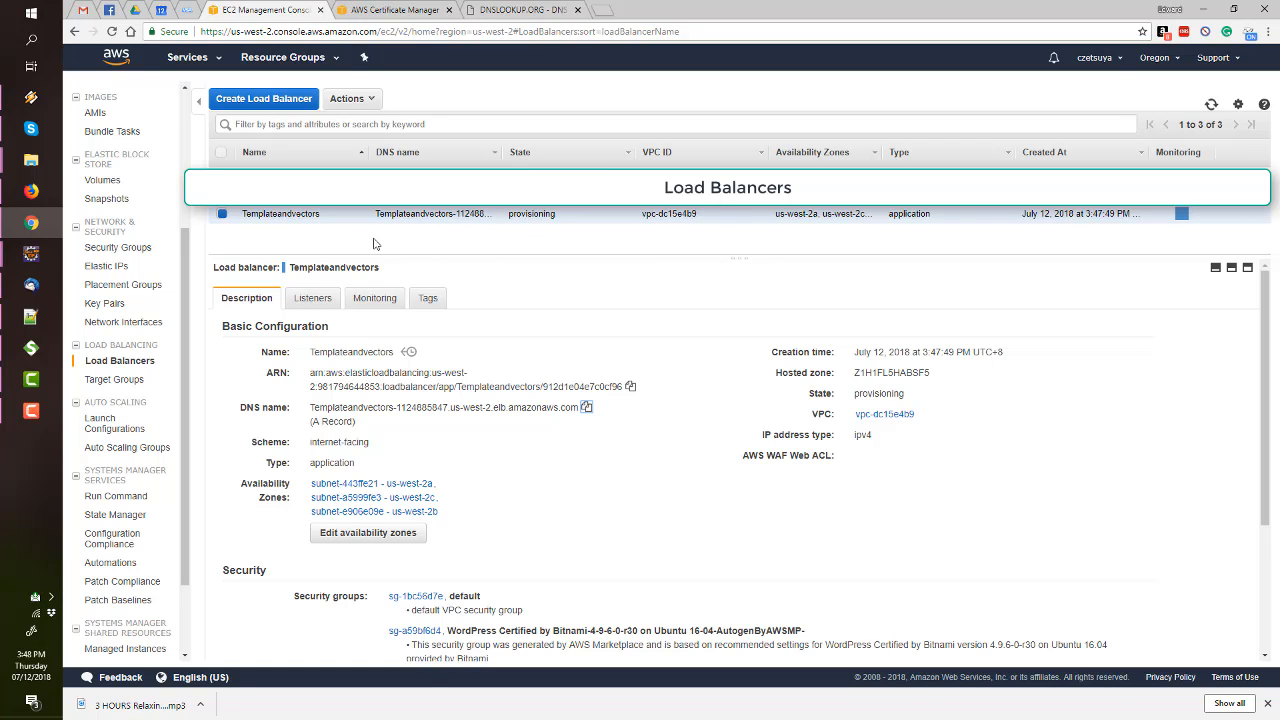
{"action": "left_click", "coordinate": [1211, 106]}
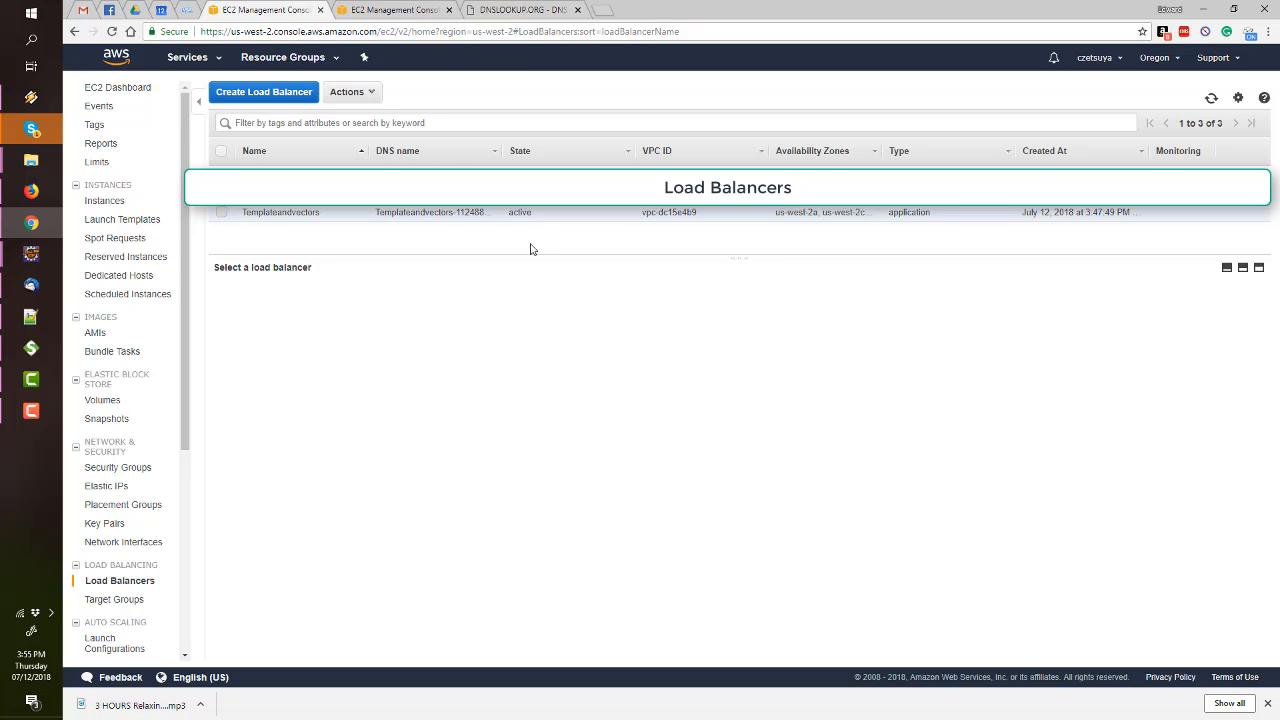
{"action": "left_click", "coordinate": [491, 8]}
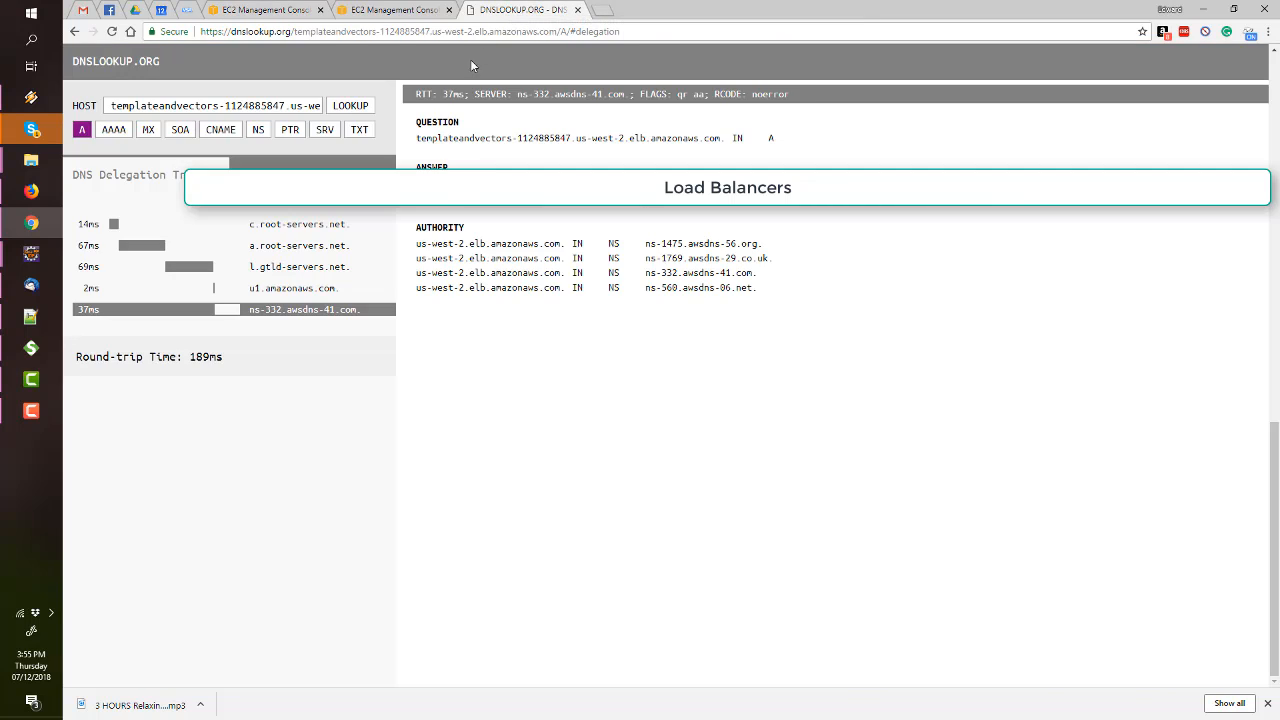
{"action": "left_click", "coordinate": [350, 107]}
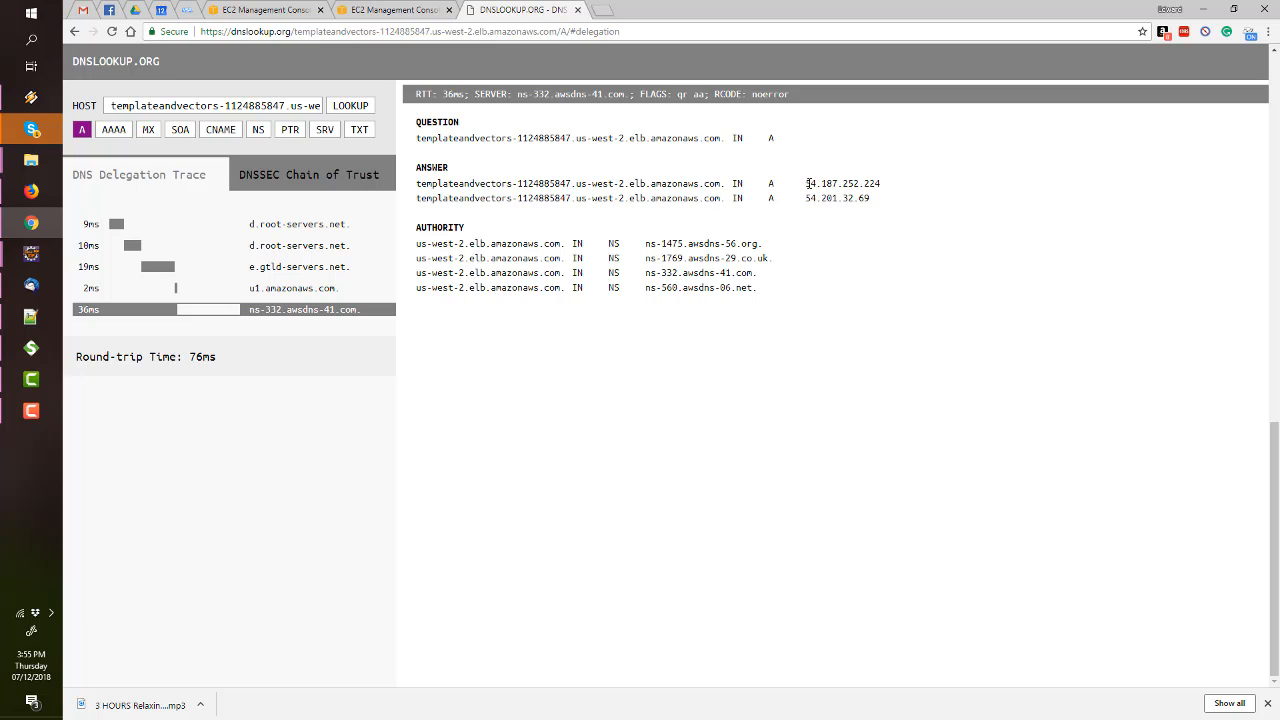
Switch to Route 53 and open the record sets of the templatesandvectors.com hosted zone
{"action": "left_click_drag", "start_coordinate": [805, 184], "coordinate": [882, 183]}
{"action": "left_click", "coordinate": [282, 13]}
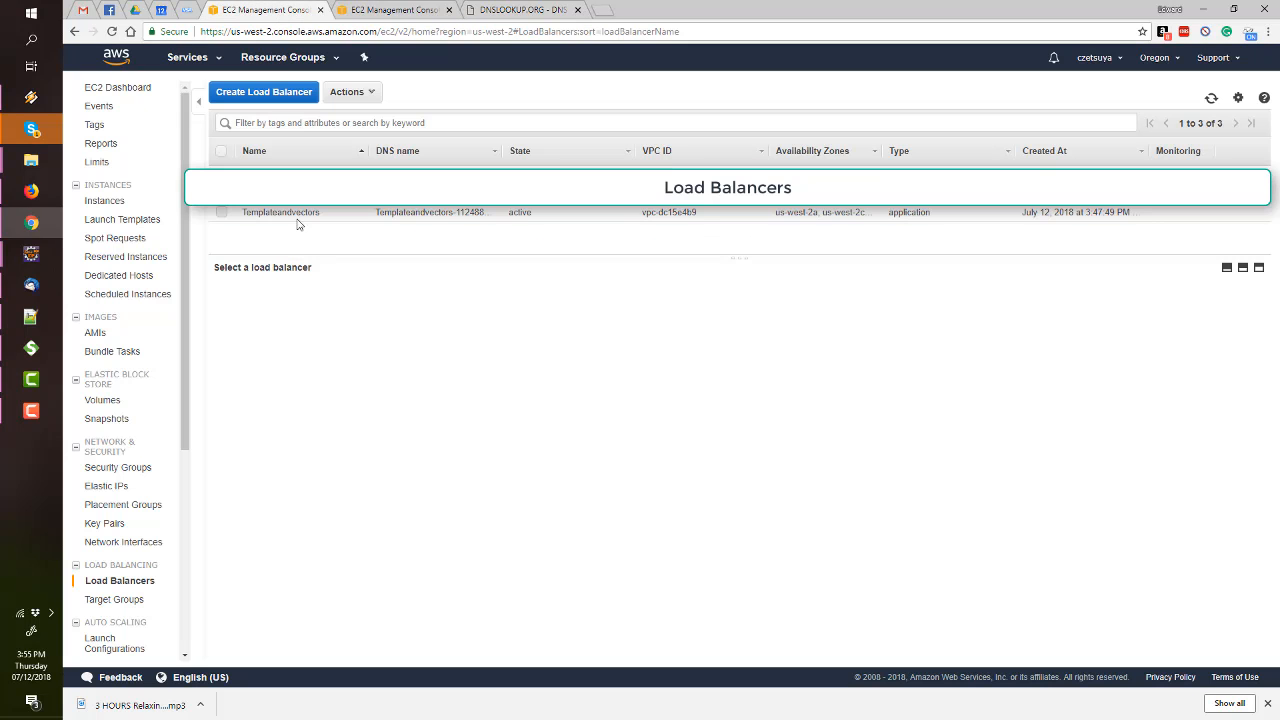
{"action": "left_click", "coordinate": [196, 58]}
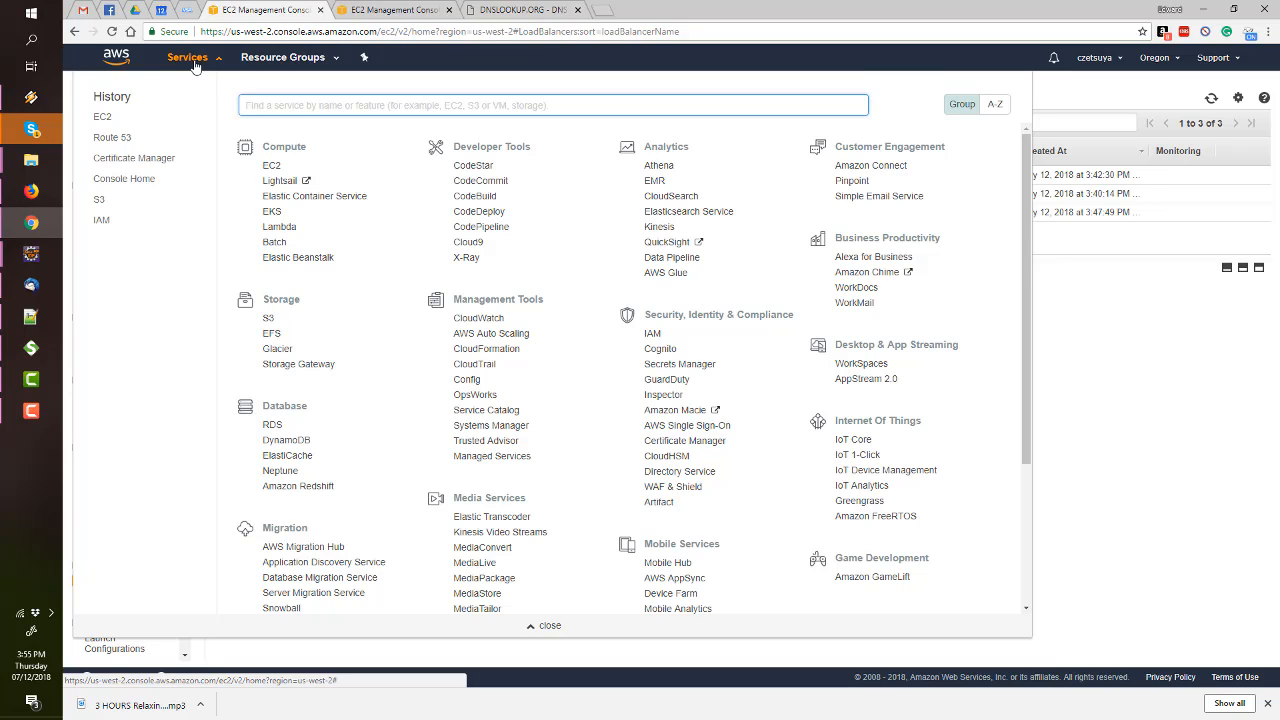
{"action": "left_click", "coordinate": [121, 140]}
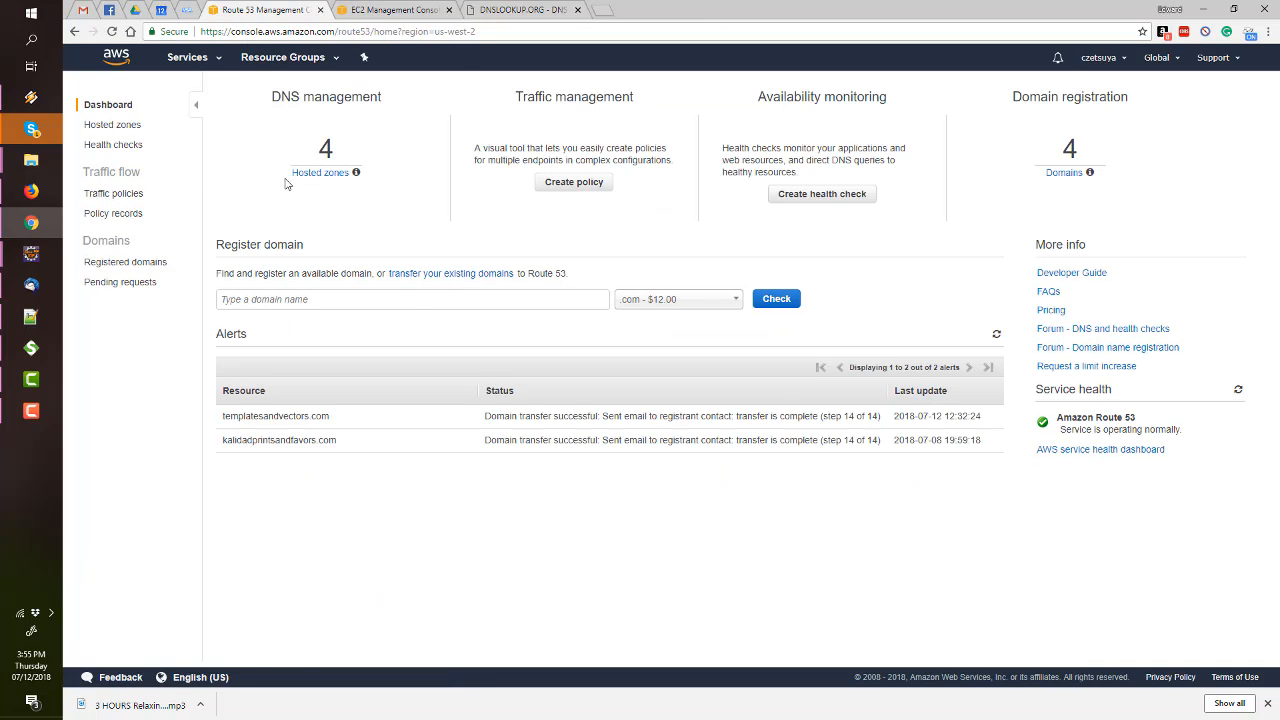
{"action": "left_click", "coordinate": [113, 125]}
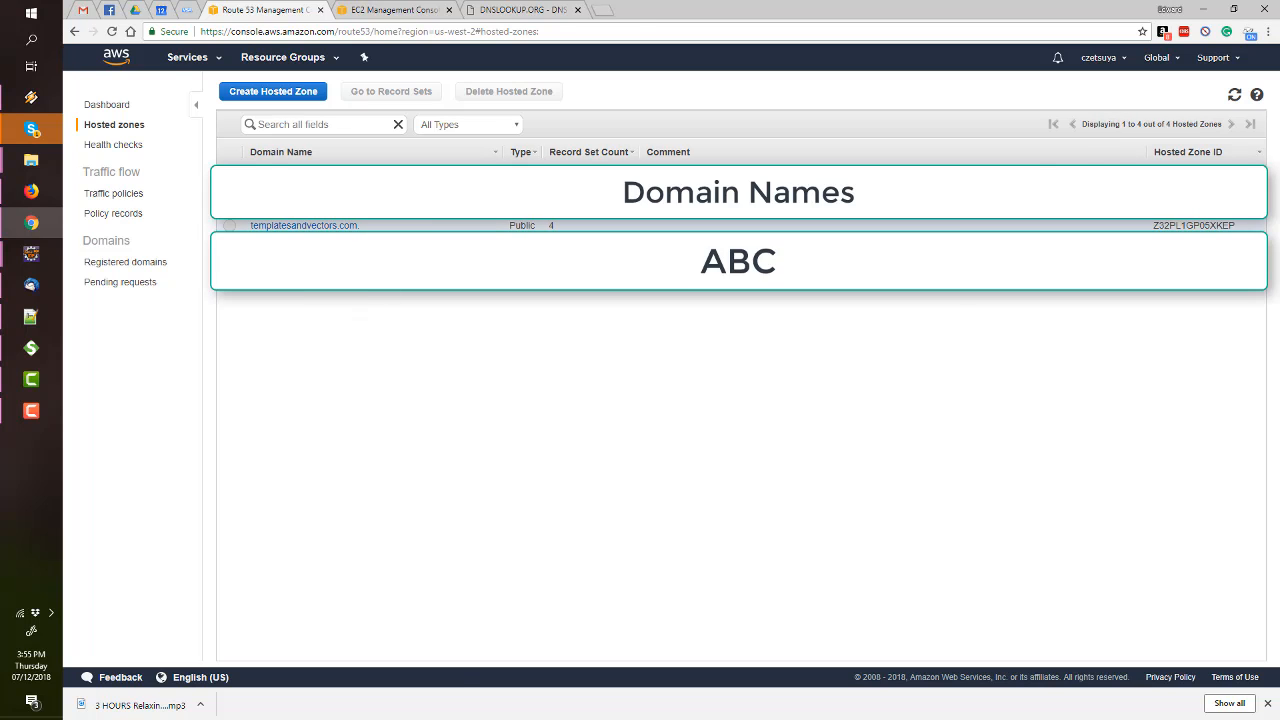
{"action": "left_click", "coordinate": [303, 226]}
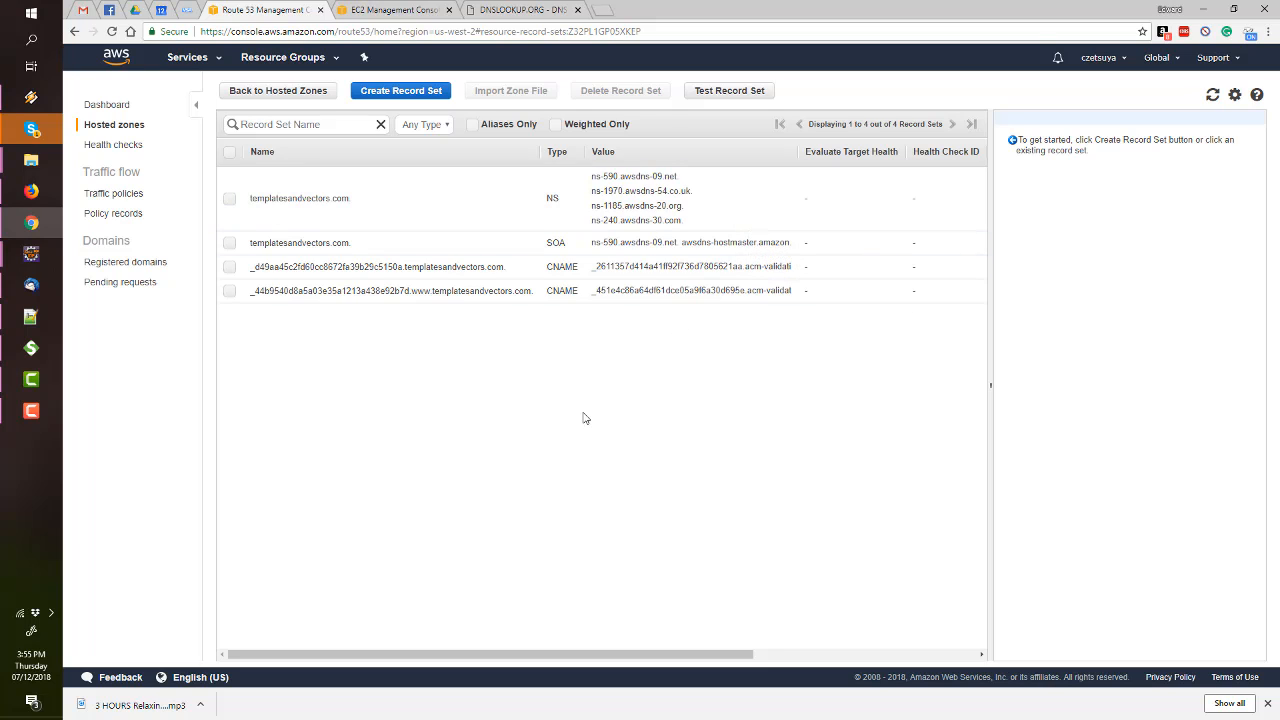
Create an alias A record for templatesandvectors.com that targets the Templateandvectors application load balancer
{"action": "left_click", "coordinate": [403, 92]}
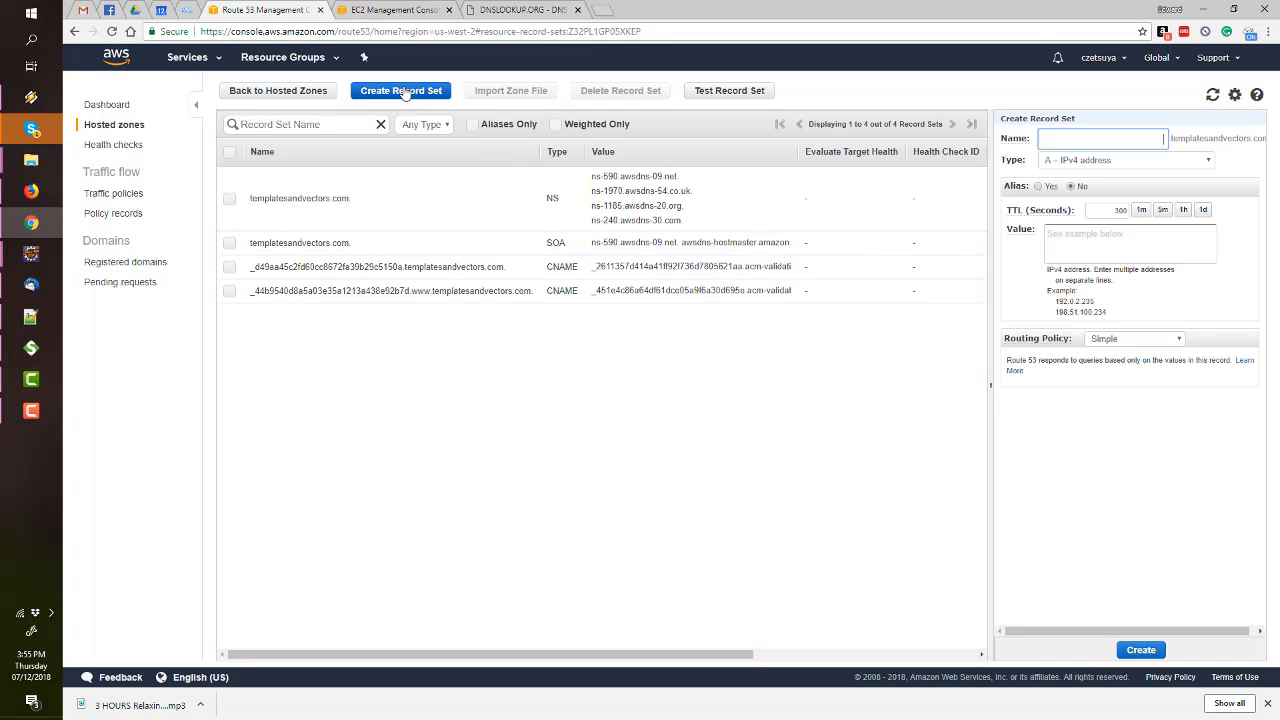
{"action": "left_click", "coordinate": [1040, 187]}
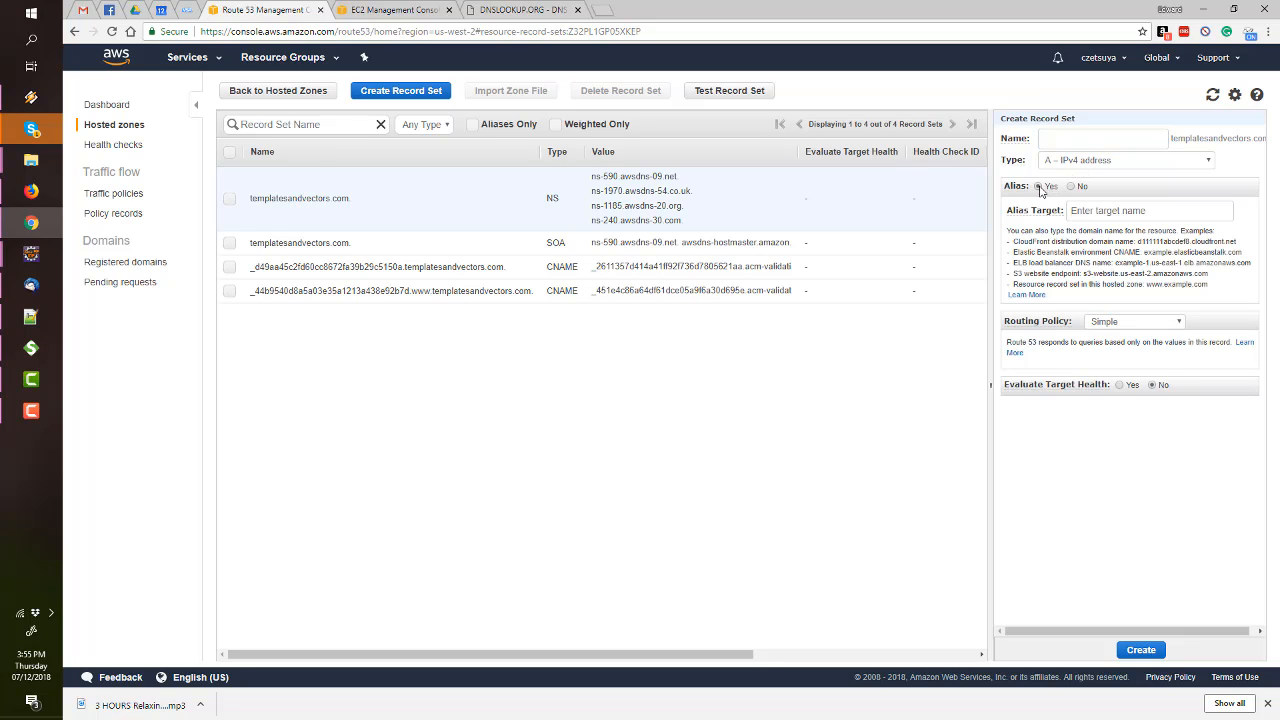
{"action": "left_click", "coordinate": [1100, 212]}
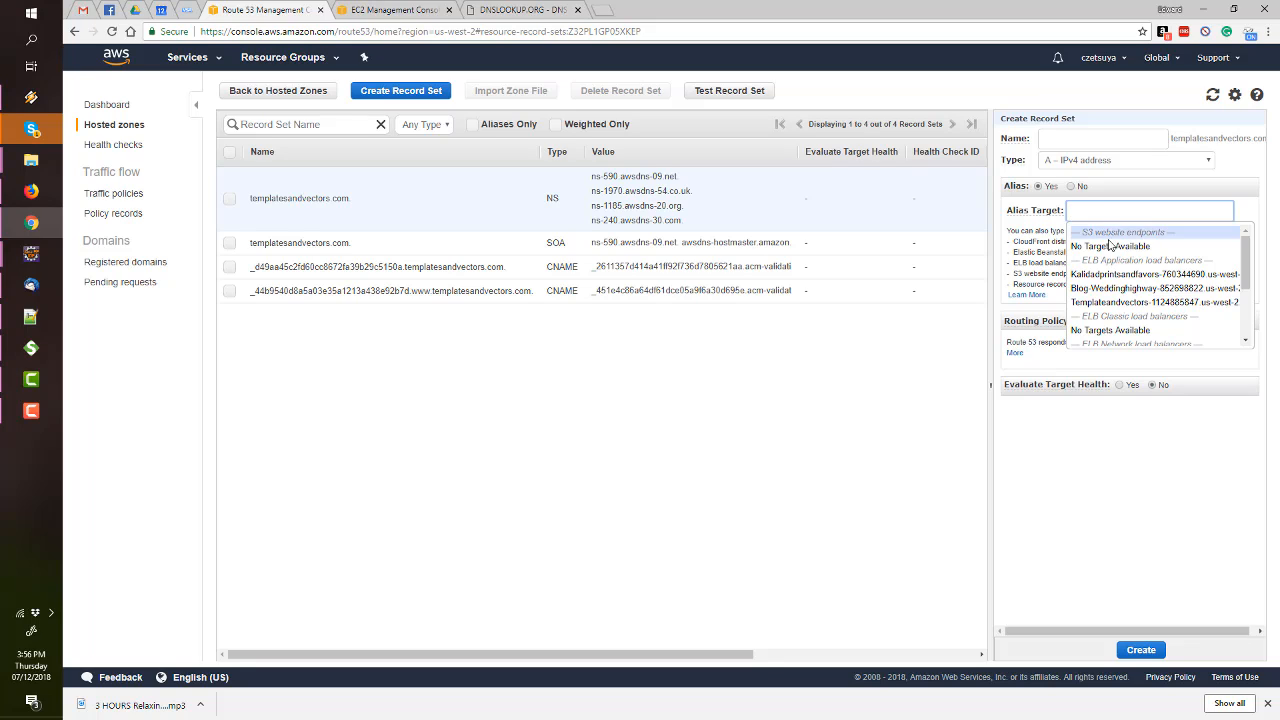
{"action": "left_click", "coordinate": [1139, 303]}
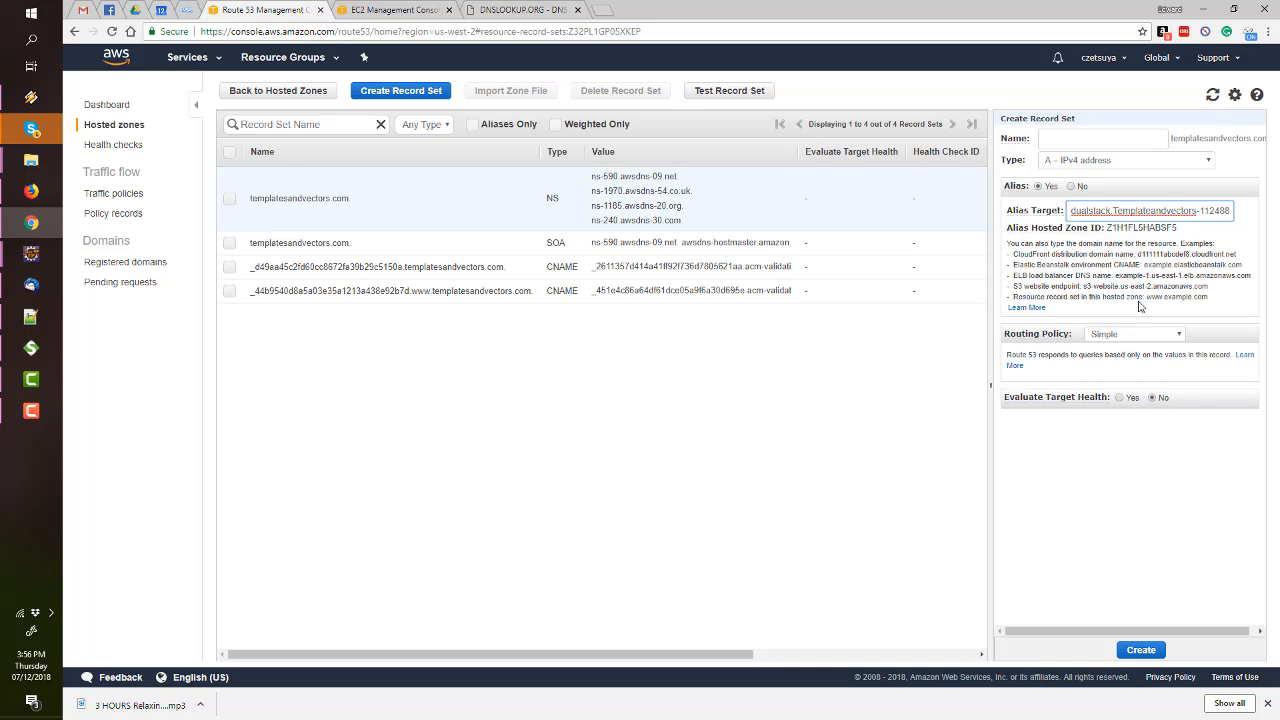
{"action": "left_click", "coordinate": [1141, 650]}
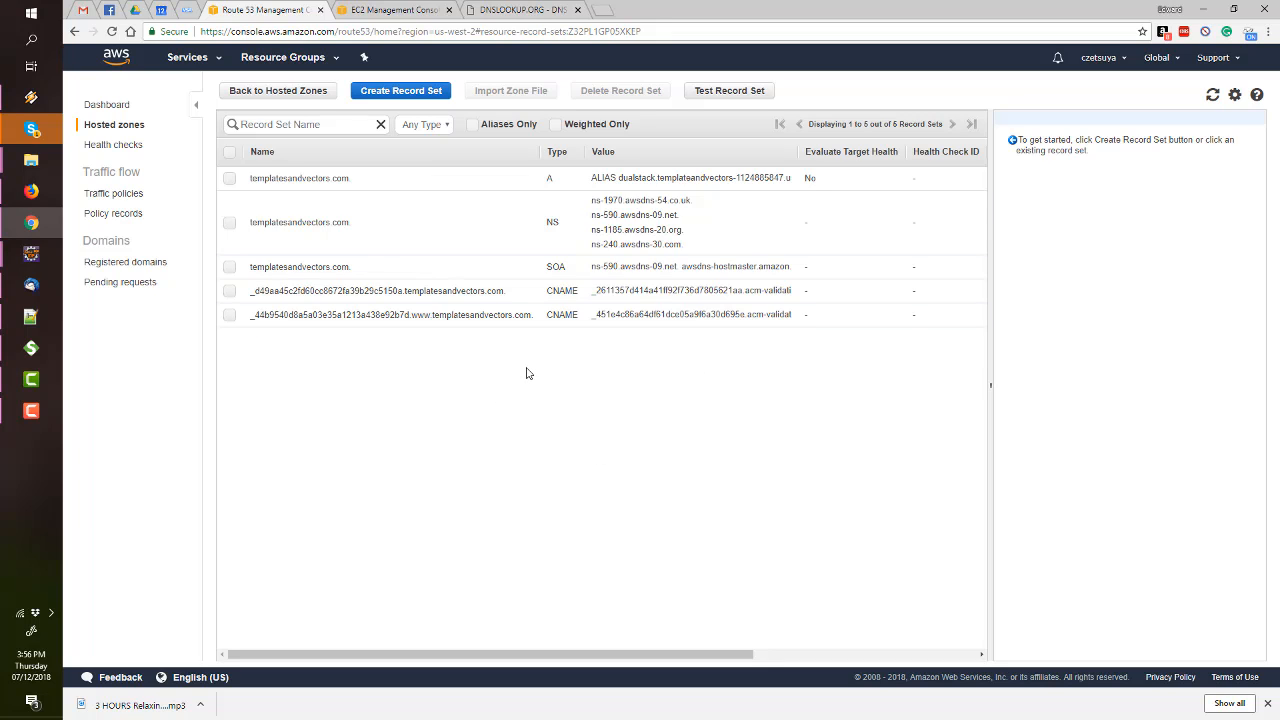
Open templatesandvectors.com in a new browser tab and check the target status in the Templateandvectors target group
{"action": "key", "text": "ctrl+t"}
{"action": "type", "text": "templatesandvectors.com"}
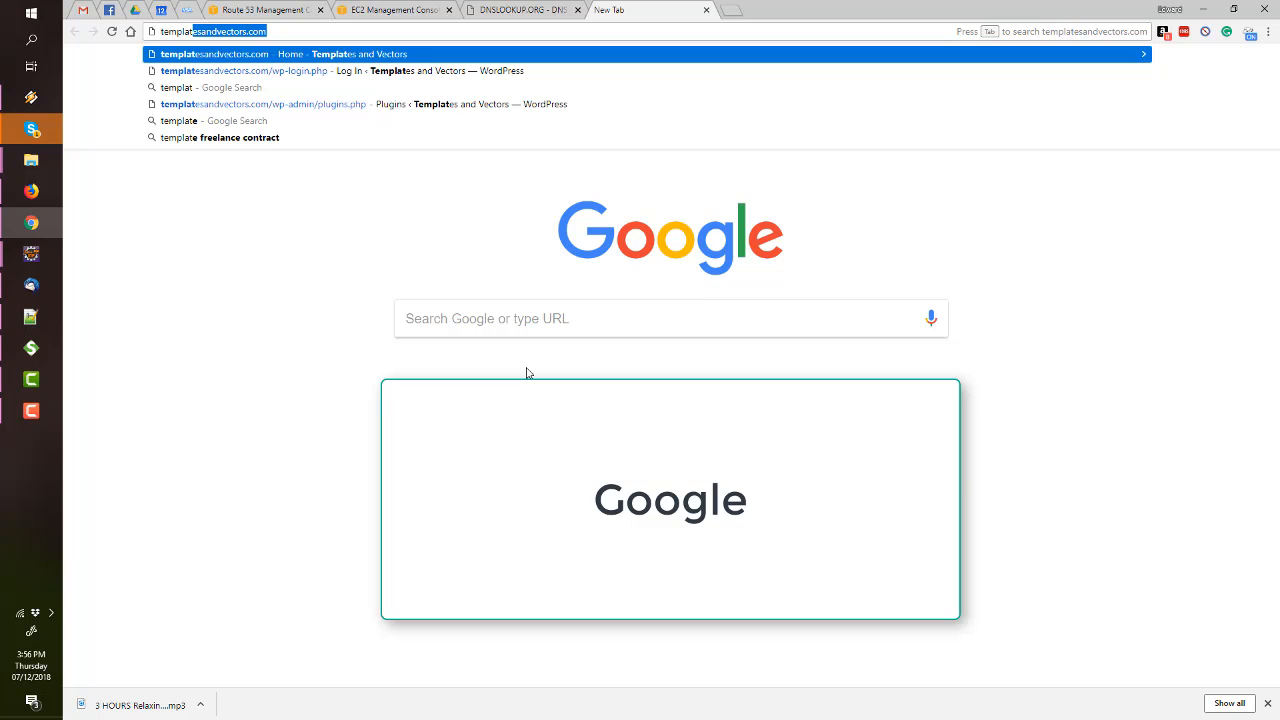
{"action": "key", "text": "Return"}
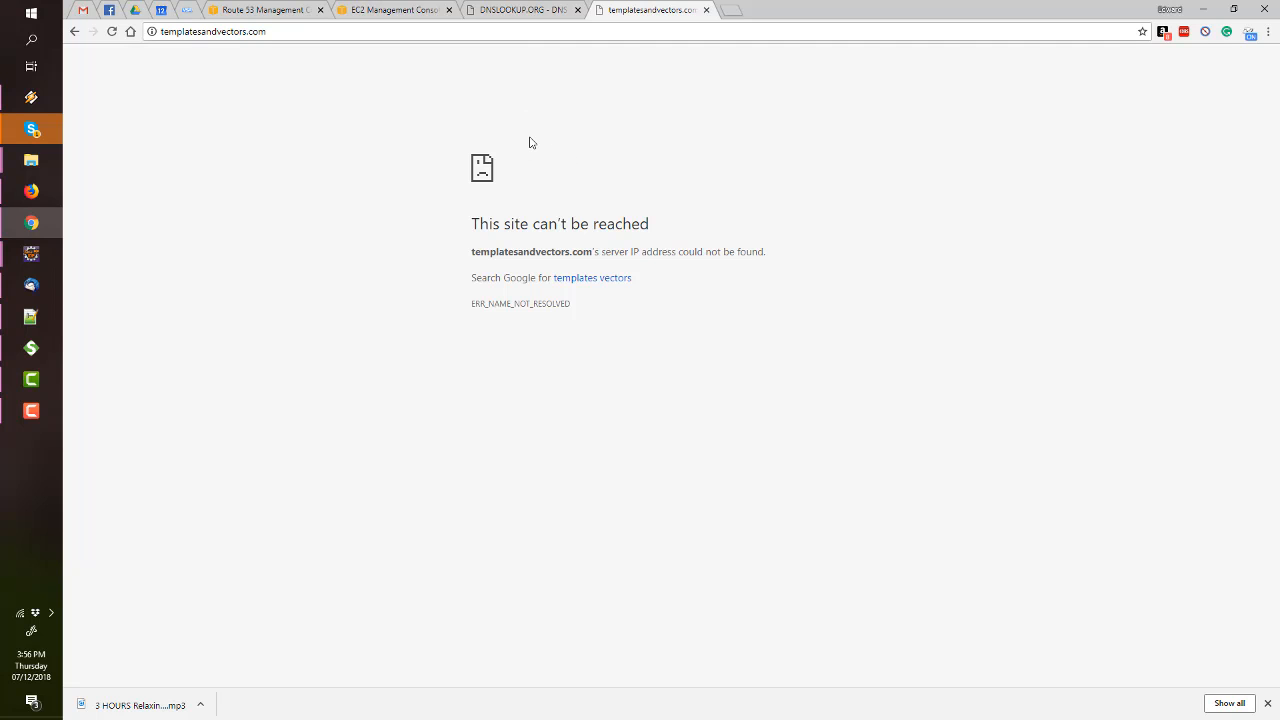
{"action": "left_click", "coordinate": [270, 12]}
{"action": "left_click", "coordinate": [382, 10]}
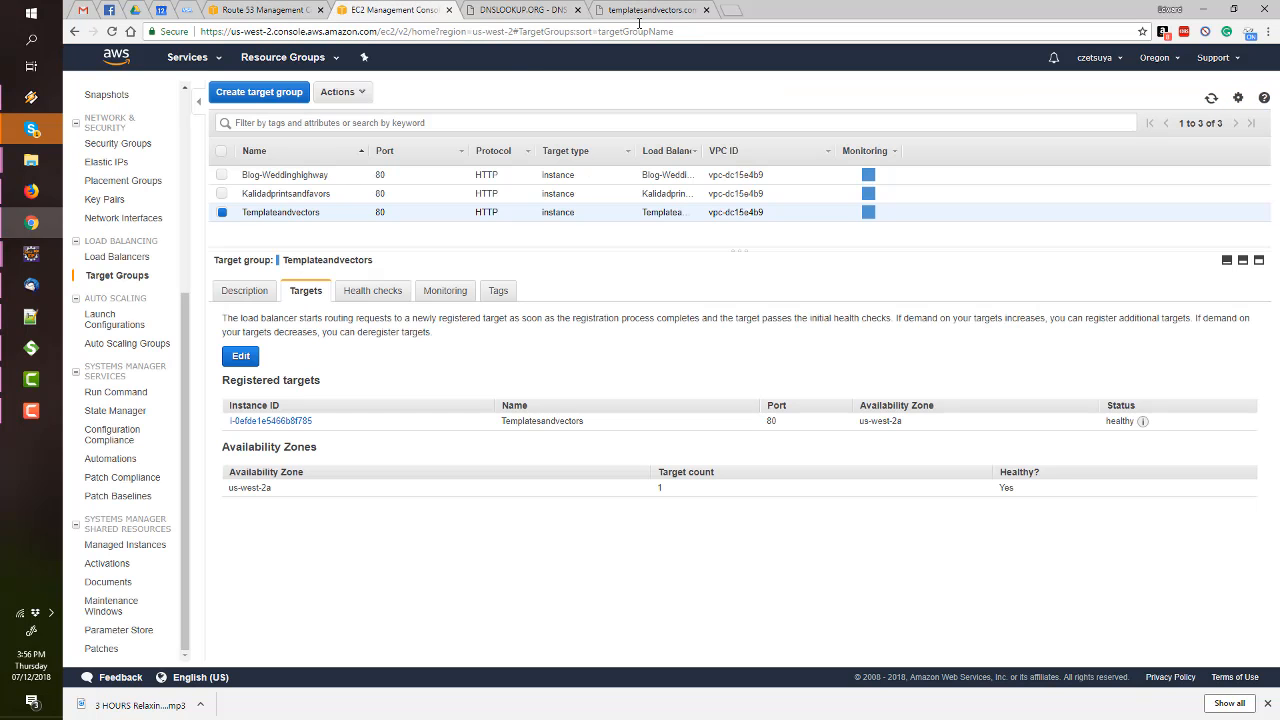
{"action": "left_click", "coordinate": [645, 12]}
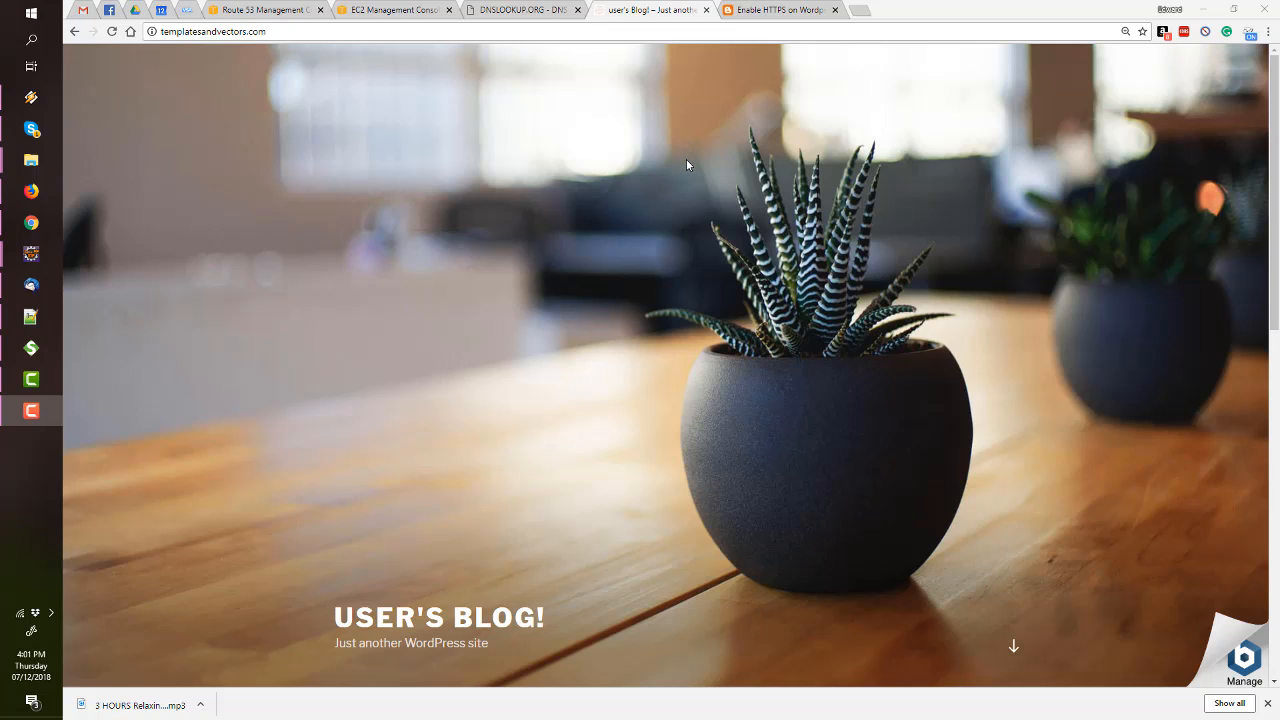
Look over the WordPress home page and consult the HTTPS redirect rules in the "Enable HTTPS on Wordpress in Amazon" article
{"action": "left_click", "coordinate": [611, 180]}
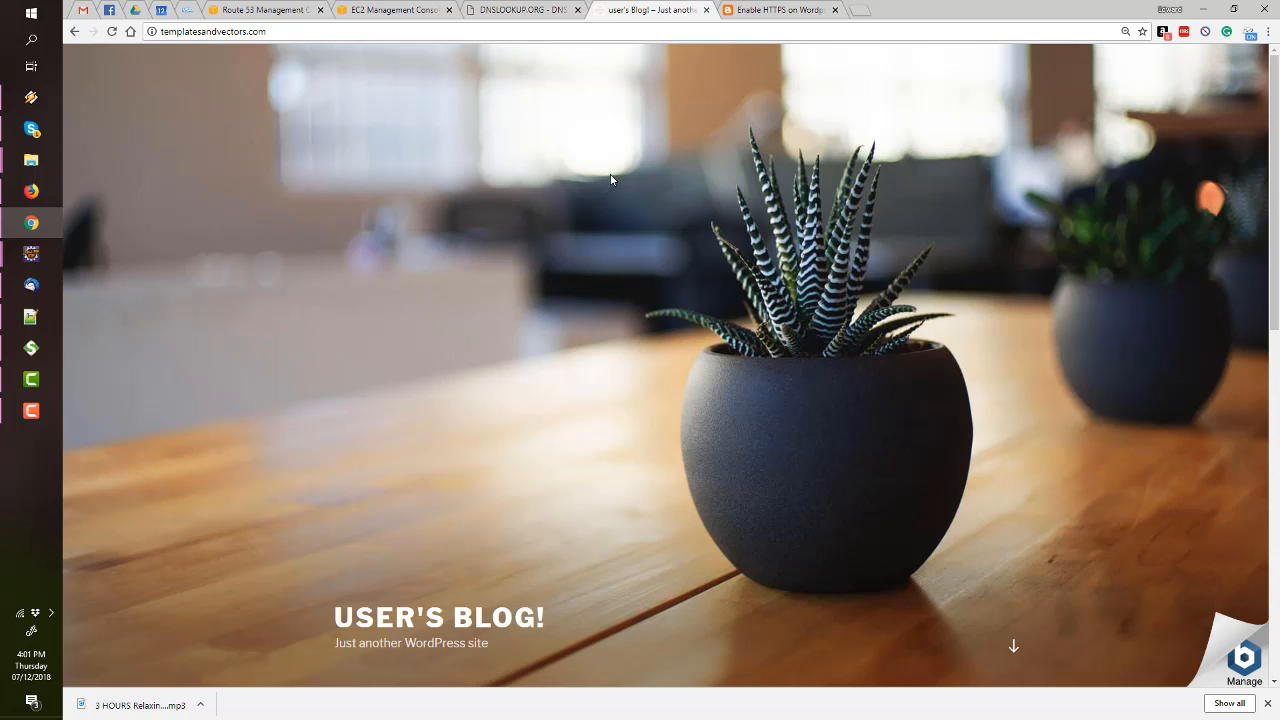
{"action": "scroll", "coordinate": [611, 180], "scroll_direction": "down", "scroll_amount": 7}
{"action": "scroll", "coordinate": [611, 180], "scroll_direction": "down", "scroll_amount": 2}
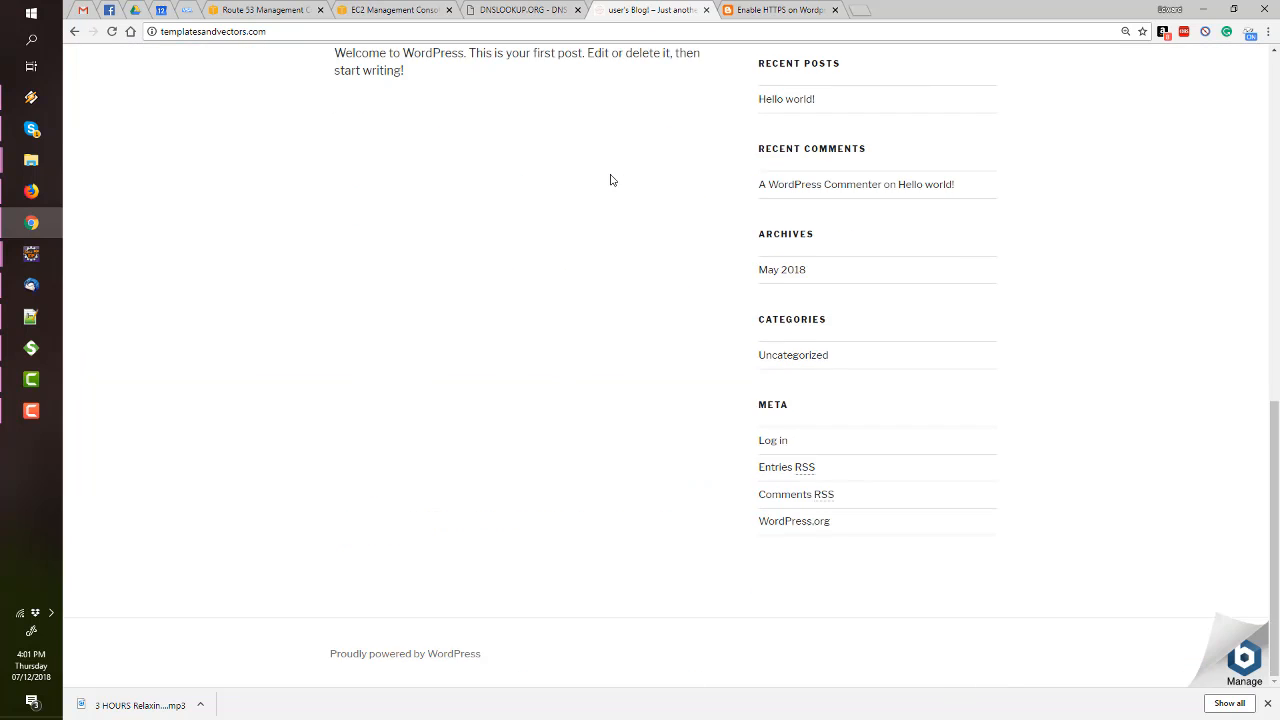
{"action": "scroll", "coordinate": [611, 180], "scroll_direction": "up", "scroll_amount": 10}
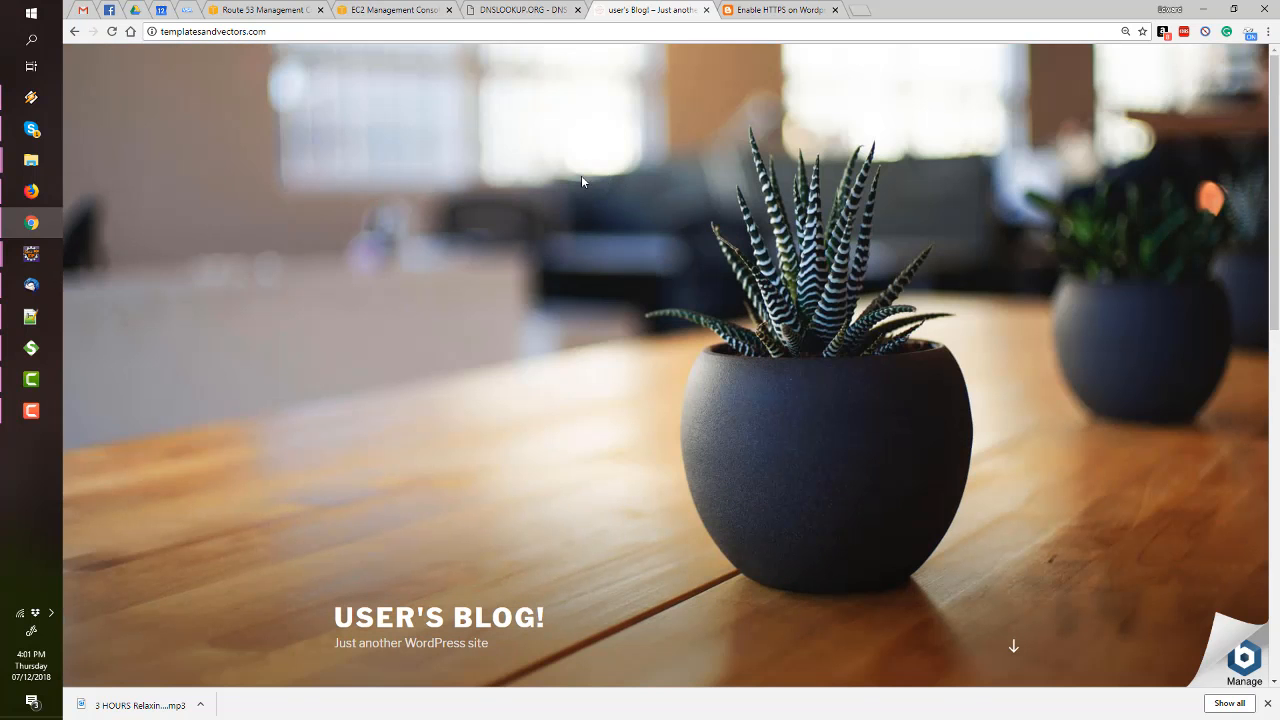
{"action": "left_click", "coordinate": [293, 35]}
{"action": "left_click", "coordinate": [358, 277]}
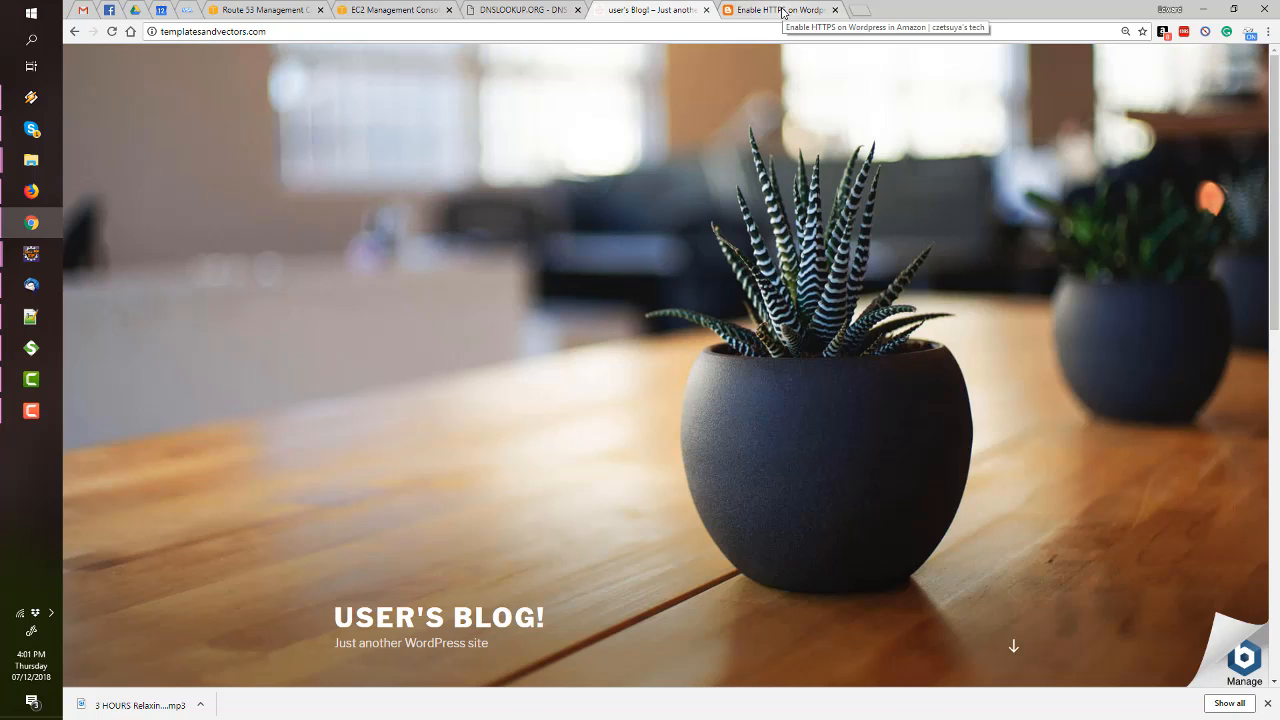
{"action": "left_click", "coordinate": [783, 12]}
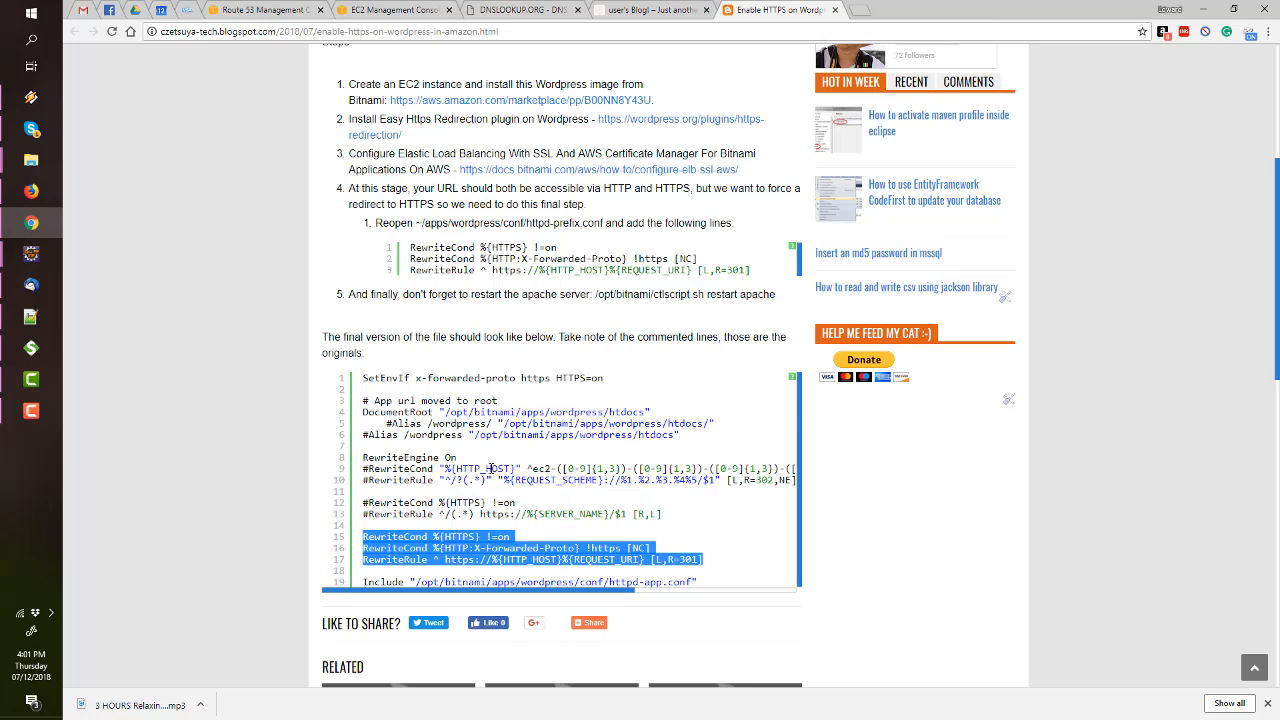
{"action": "left_click", "coordinate": [412, 247]}
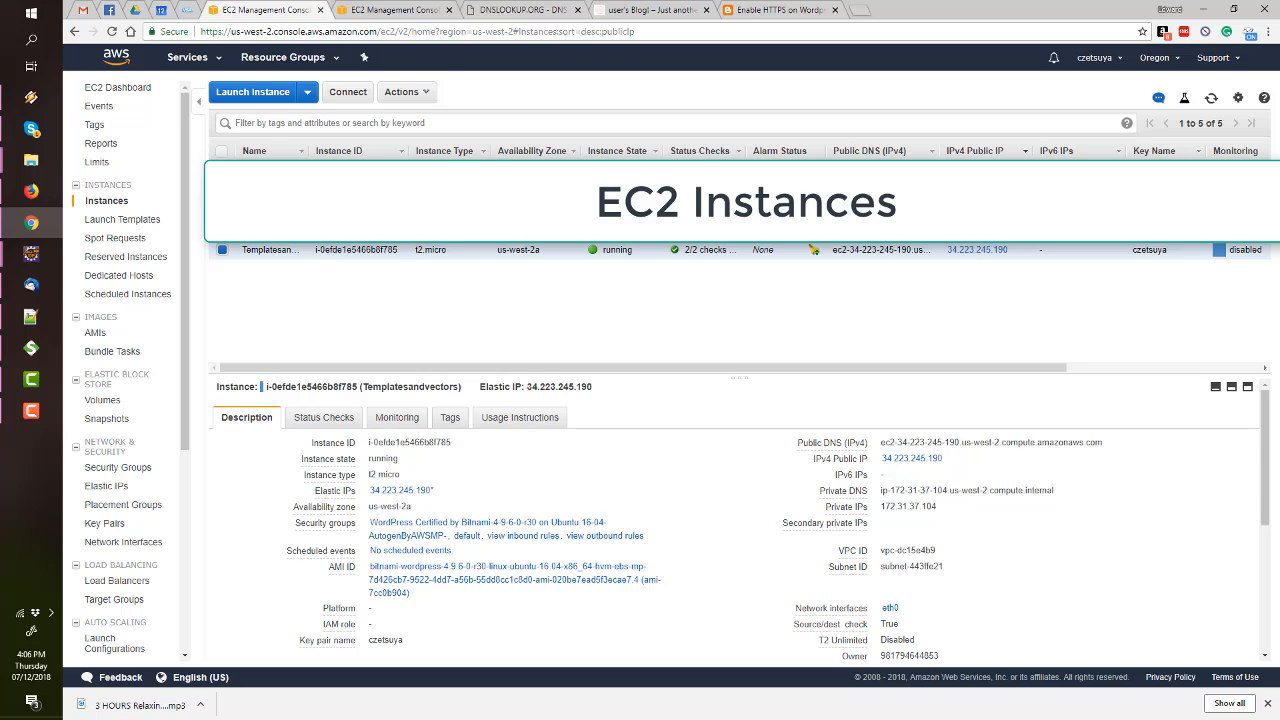
Launch PuTTY from the tools folder on drive D
{"action": "left_click", "coordinate": [32, 162]}
{"action": "left_click", "coordinate": [132, 86]}
{"action": "left_click", "coordinate": [646, 270]}
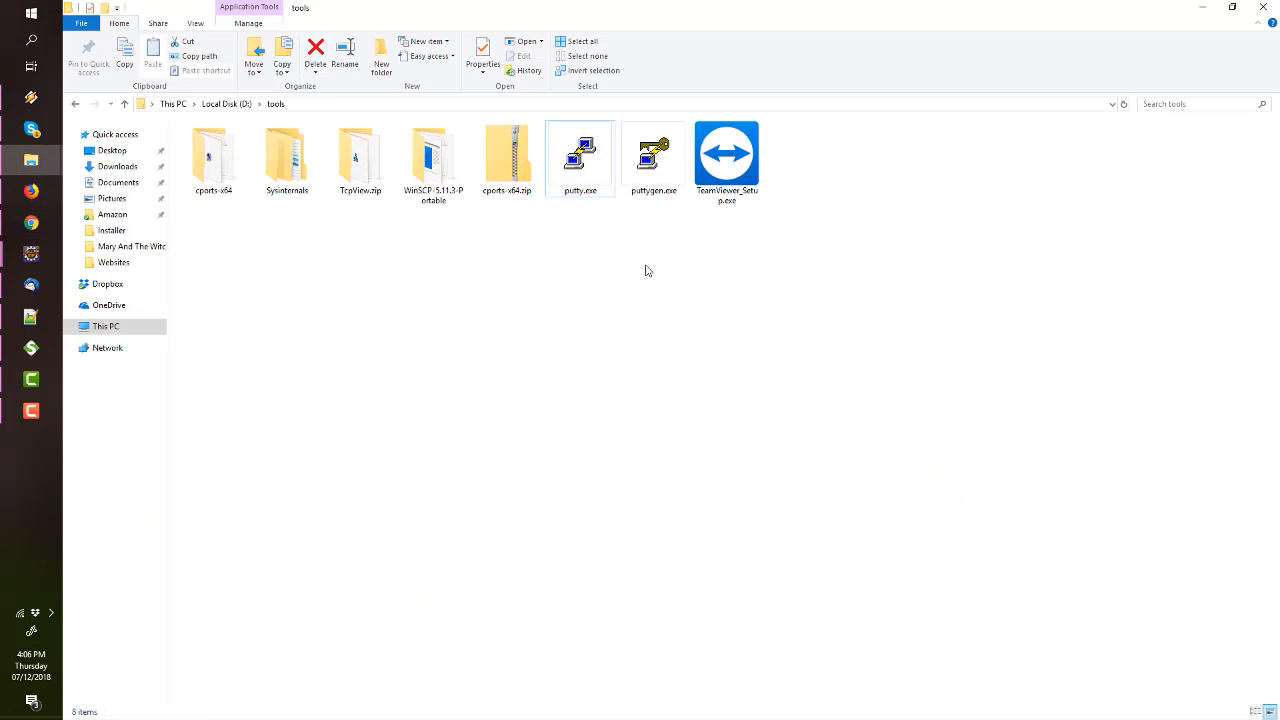
{"action": "left_click", "coordinate": [589, 168]}
{"action": "double_click", "coordinate": [589, 168]}
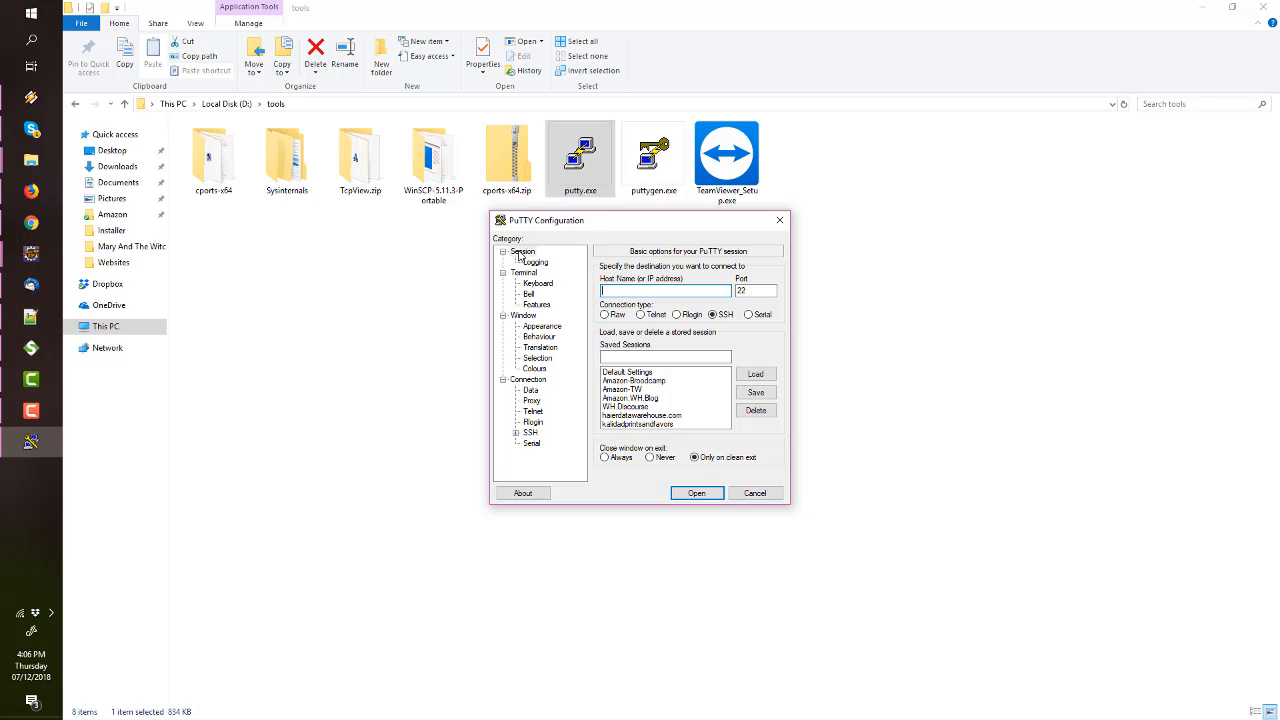
Copy the Templatesandvectors instance's public IP from the EC2 console and enter 34.223.245.190 as the PuTTY host name
{"action": "left_click", "coordinate": [33, 223]}
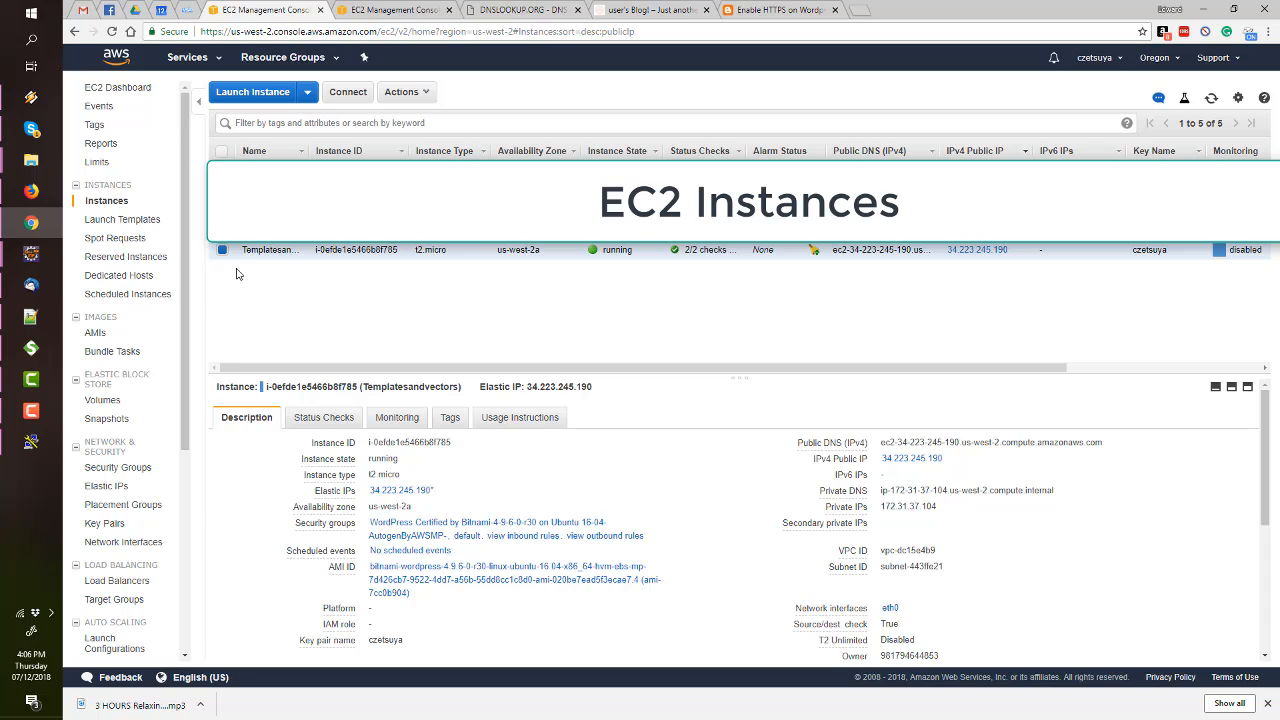
{"action": "left_click", "coordinate": [224, 251]}
{"action": "left_click", "coordinate": [224, 251]}
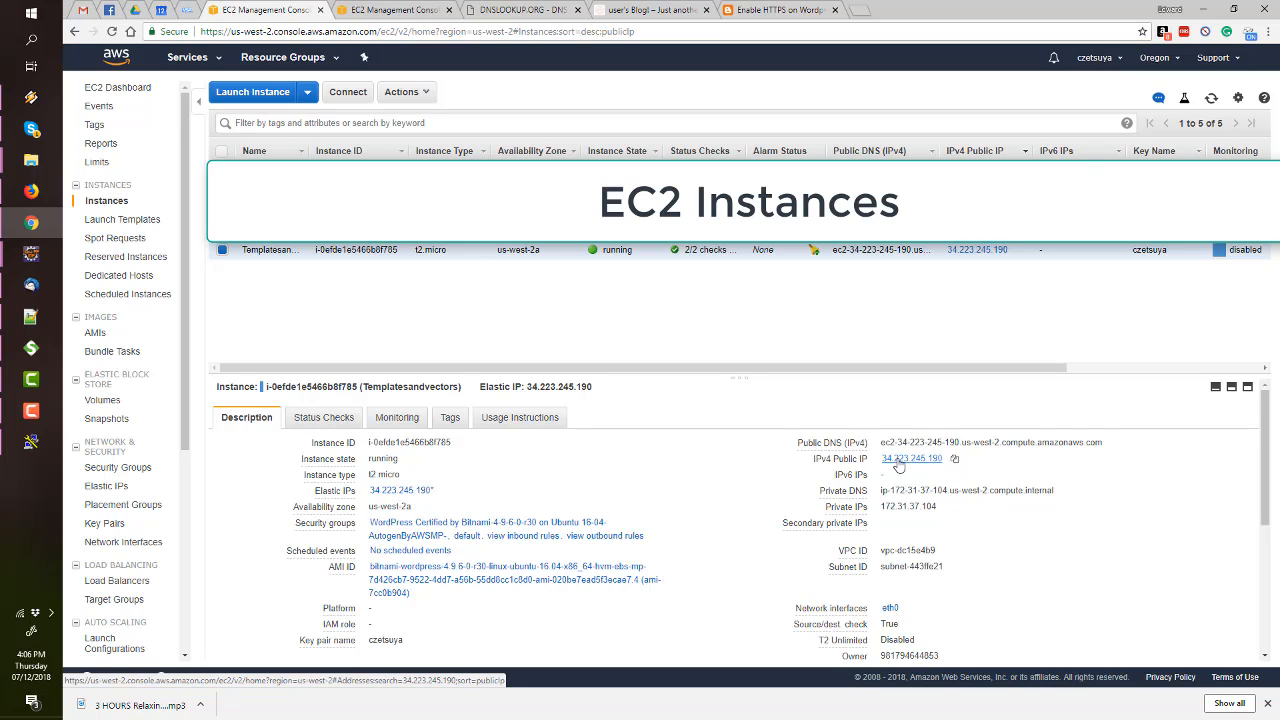
{"action": "left_click", "coordinate": [957, 462]}
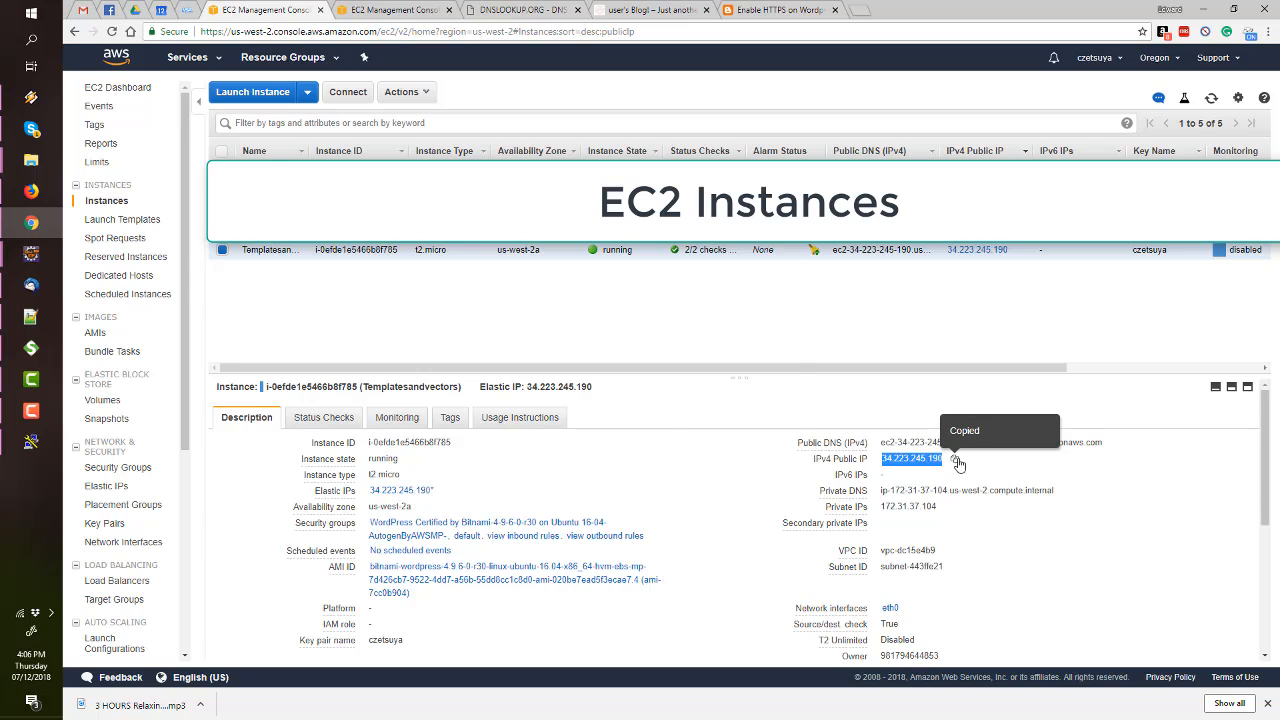
{"action": "key", "text": "alt+Tab"}
{"action": "key", "text": "ctrl+v"}
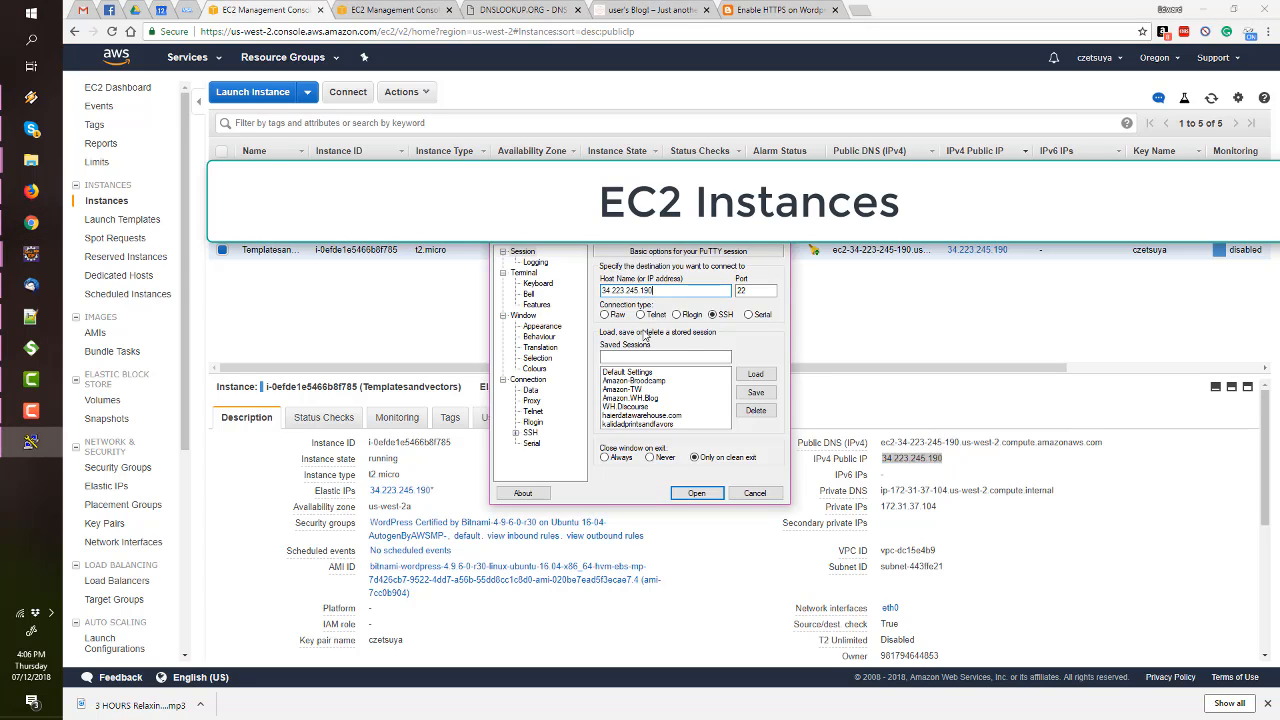
Set the SSH authentication private key to the PPK file in the Dropbox Amazon folder
{"action": "left_click", "coordinate": [531, 433]}
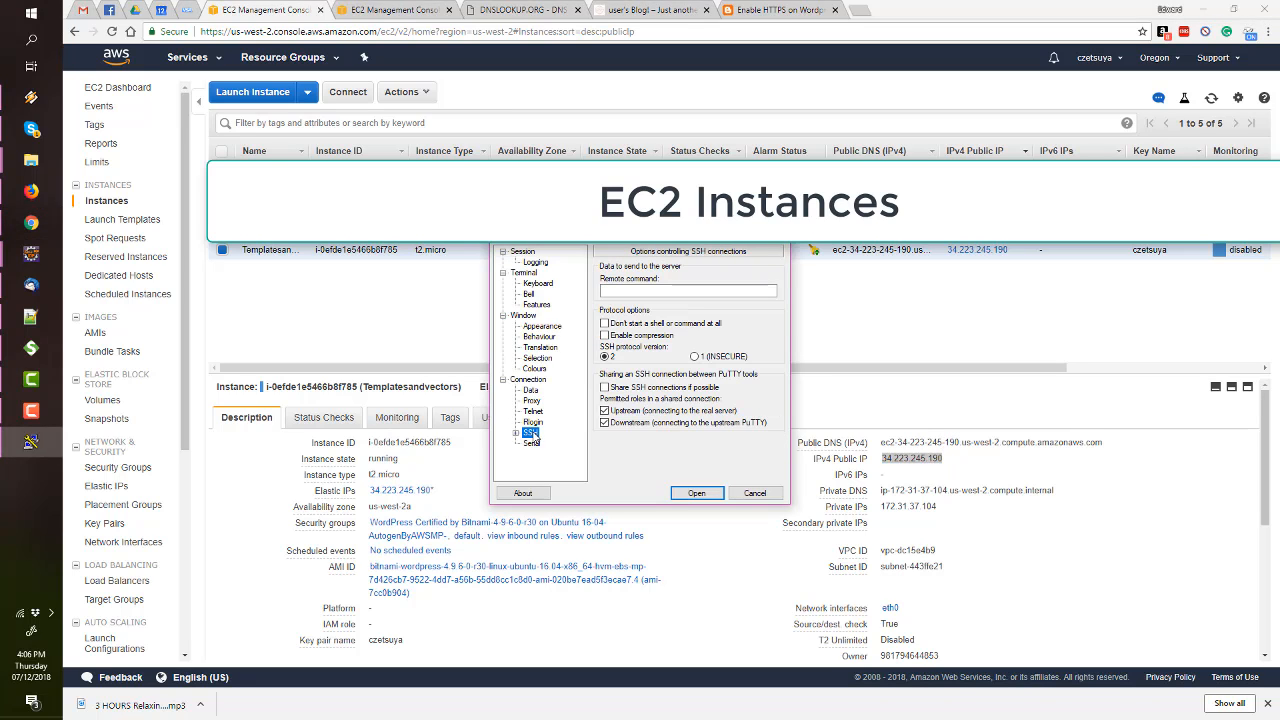
{"action": "left_click", "coordinate": [517, 434]}
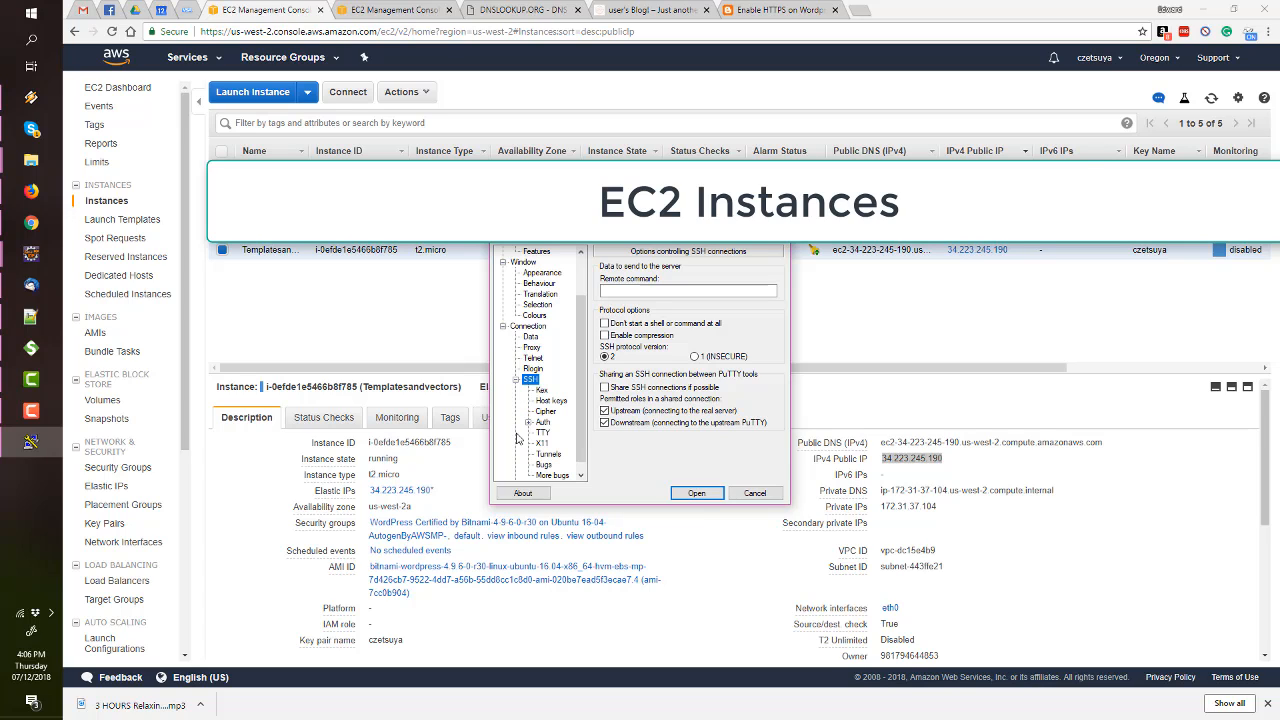
{"action": "left_click", "coordinate": [543, 424]}
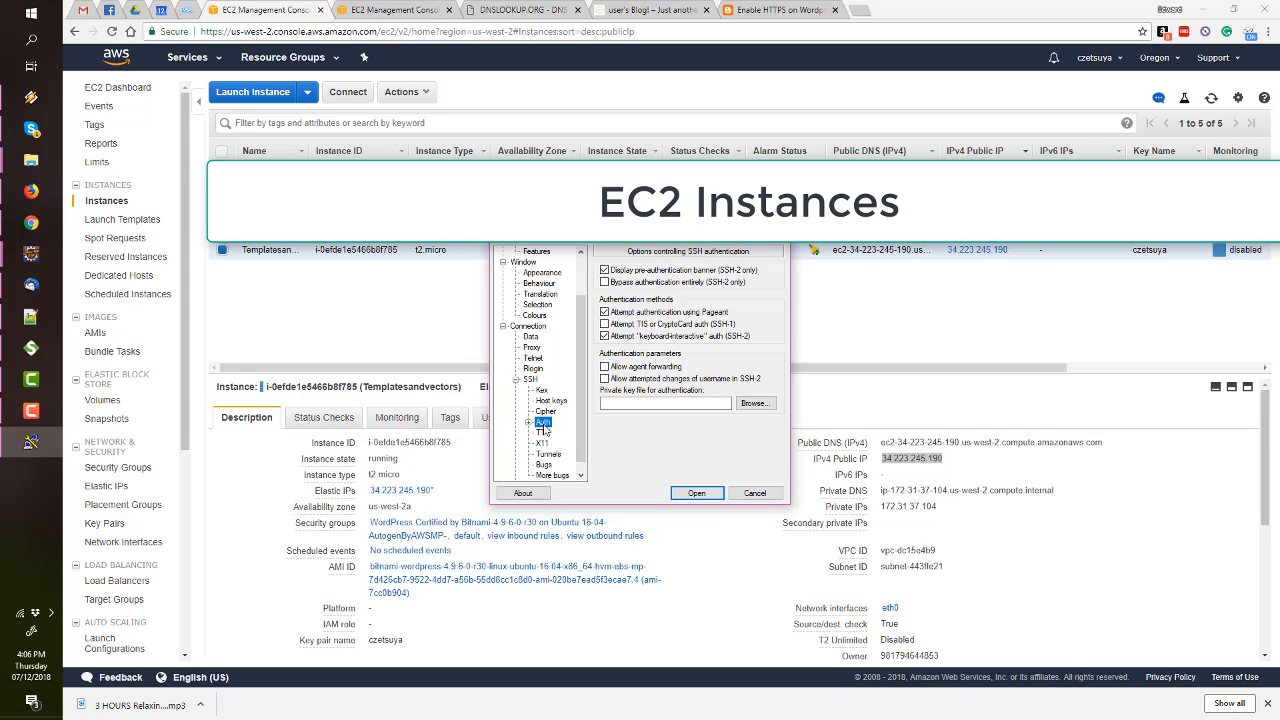
{"action": "left_click", "coordinate": [764, 408]}
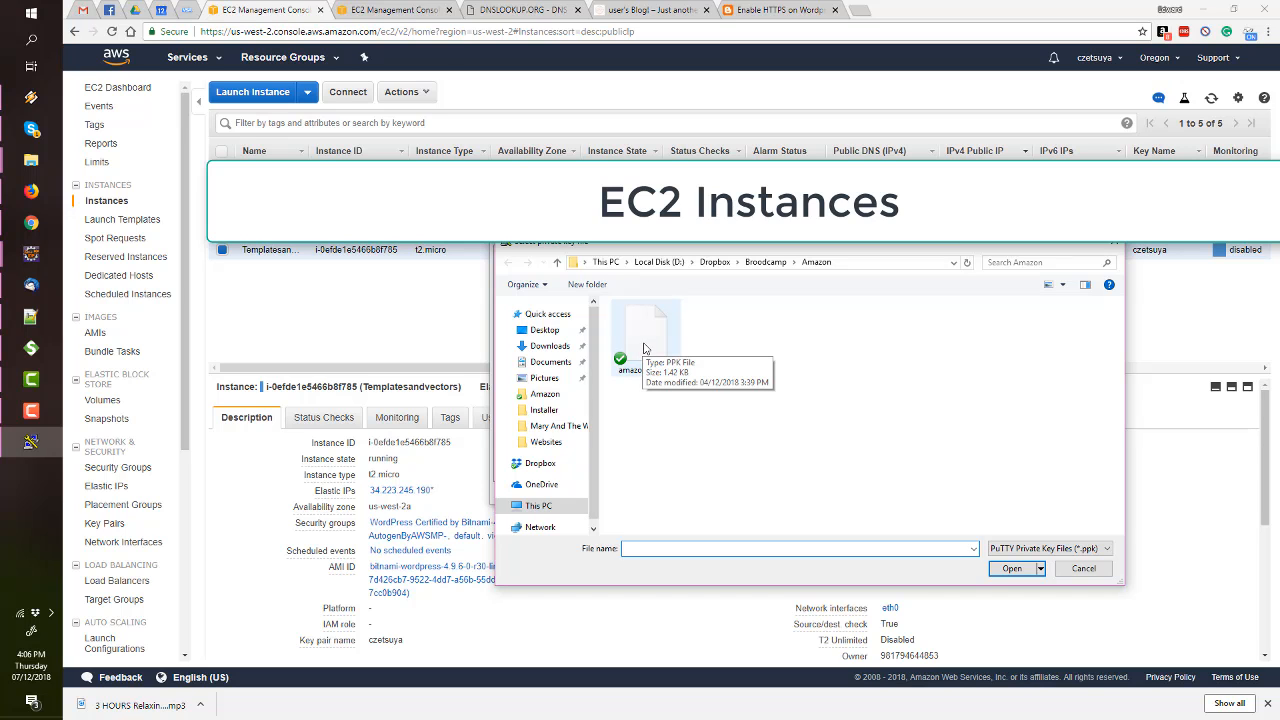
{"action": "double_click", "coordinate": [646, 338]}
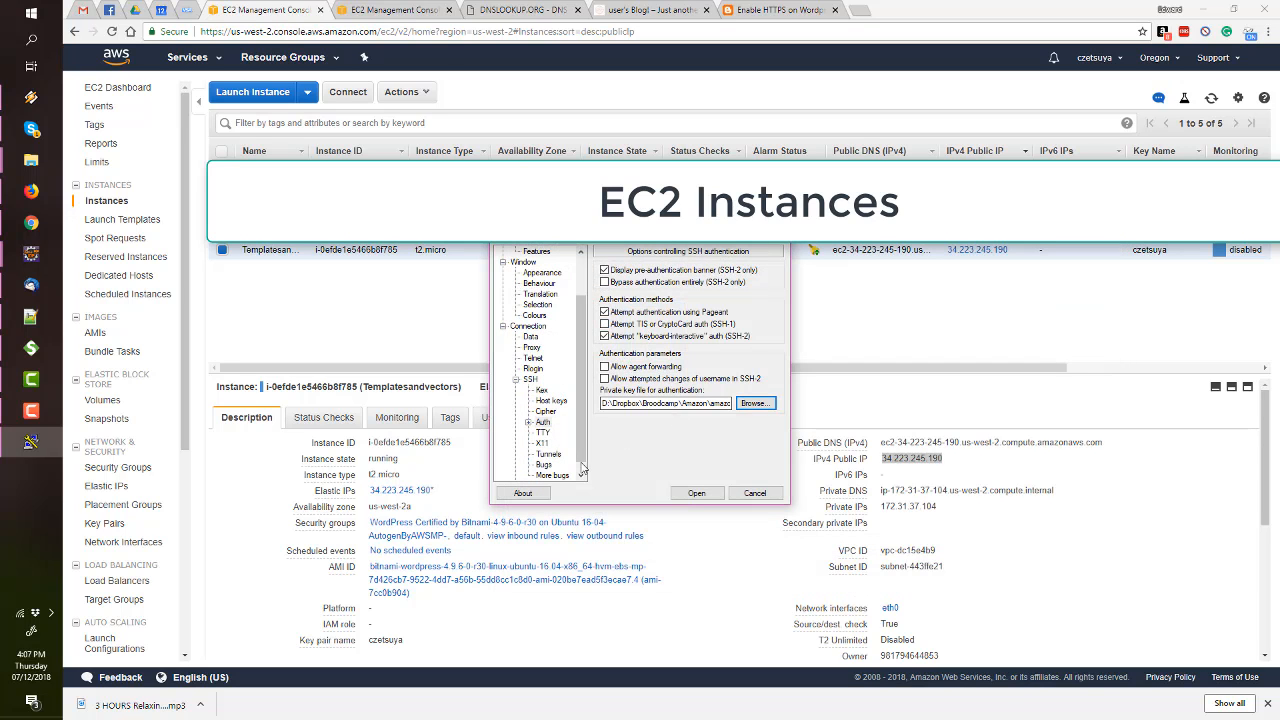
Enter source port 8888 and destination localhost:80 for the SSH tunnel, and return to the basic session options
{"action": "left_click", "coordinate": [548, 454]}
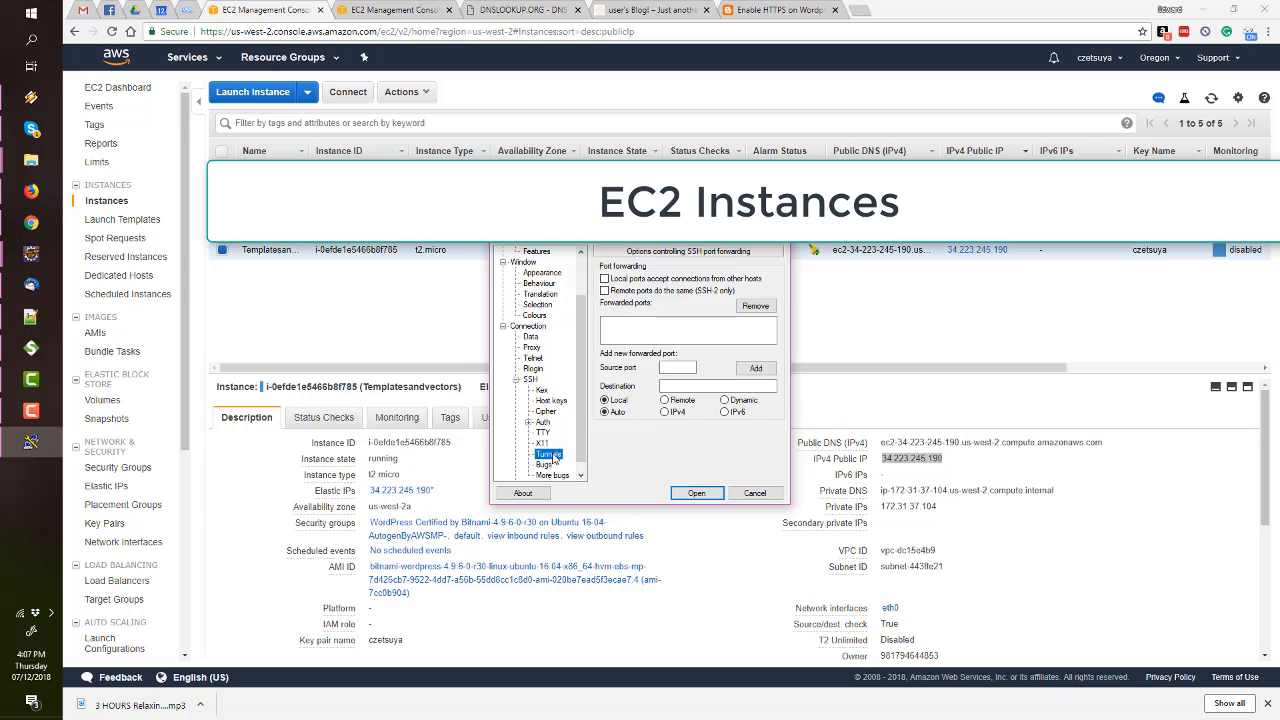
{"action": "left_click", "coordinate": [681, 367]}
{"action": "key", "text": "Tab"}
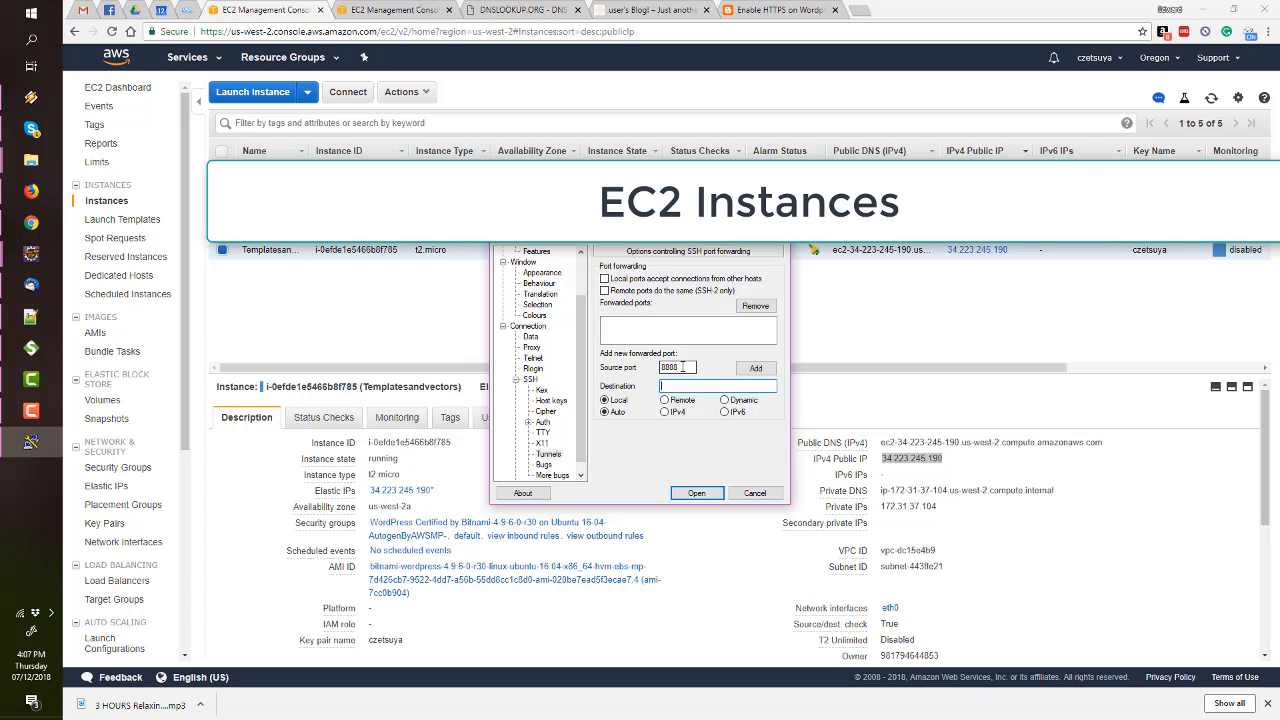
{"action": "type", "text": "localhost:80"}
{"action": "scroll", "coordinate": [509, 347], "scroll_direction": "up", "scroll_amount": 2}
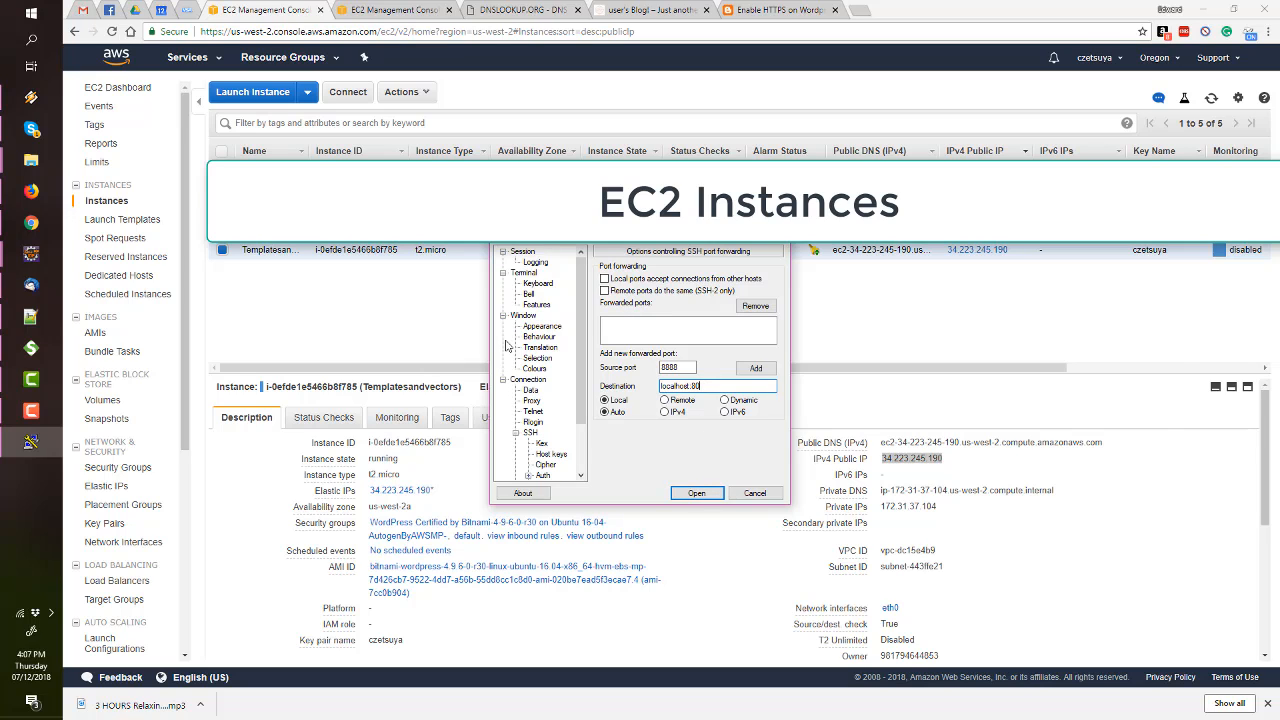
{"action": "left_click", "coordinate": [528, 252]}
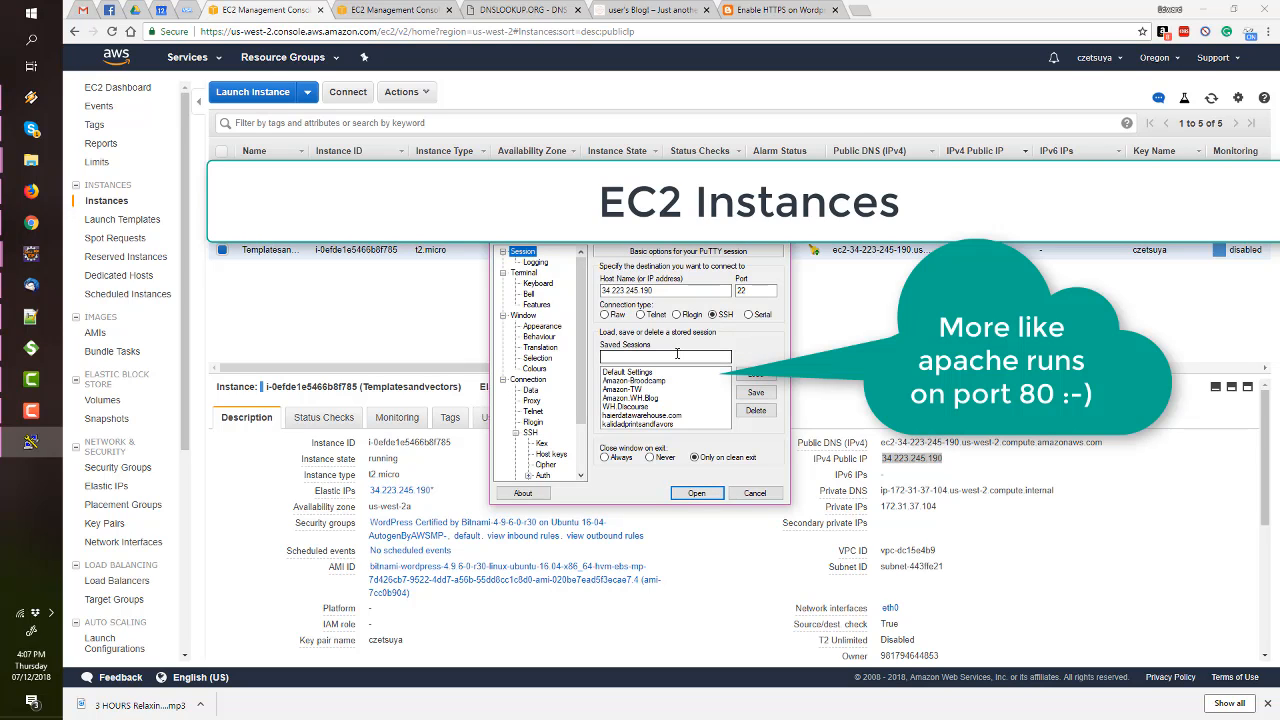
Save the PuTTY connection settings as a session named templatesandvectors
{"action": "left_click", "coordinate": [676, 355]}
{"action": "type", "text": "temp"}
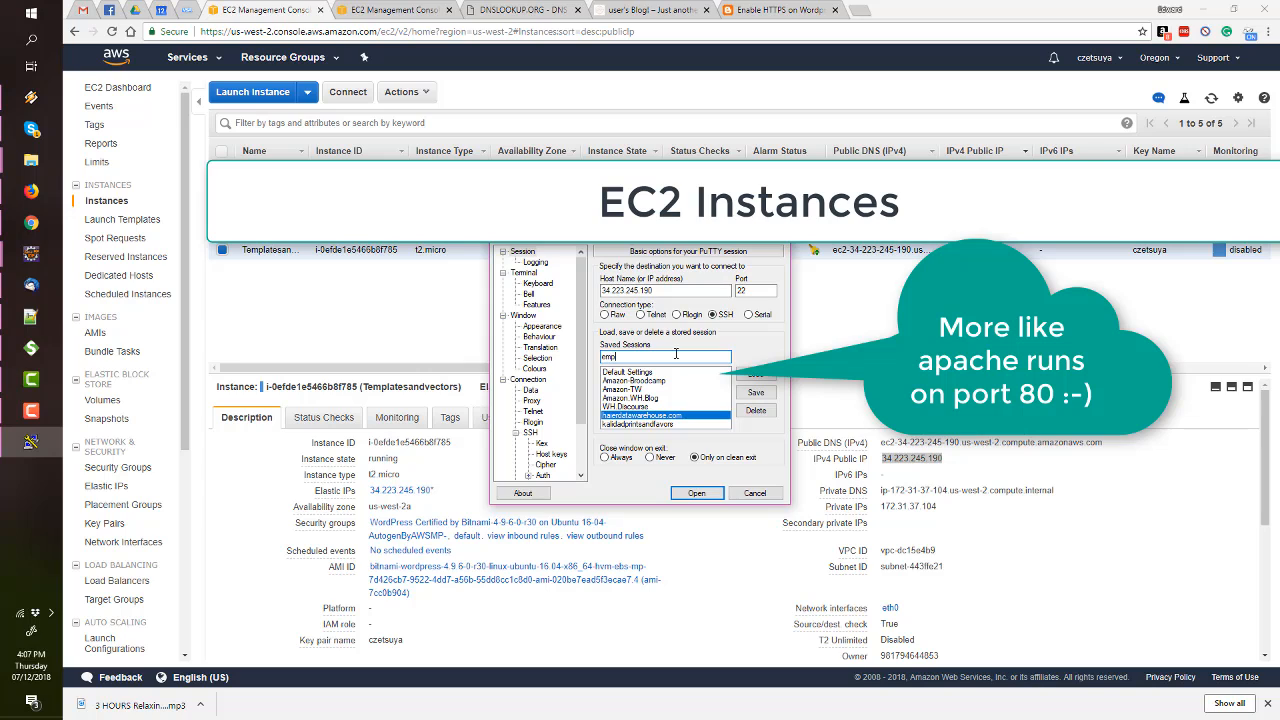
{"action": "type", "text": "latesandvectors"}
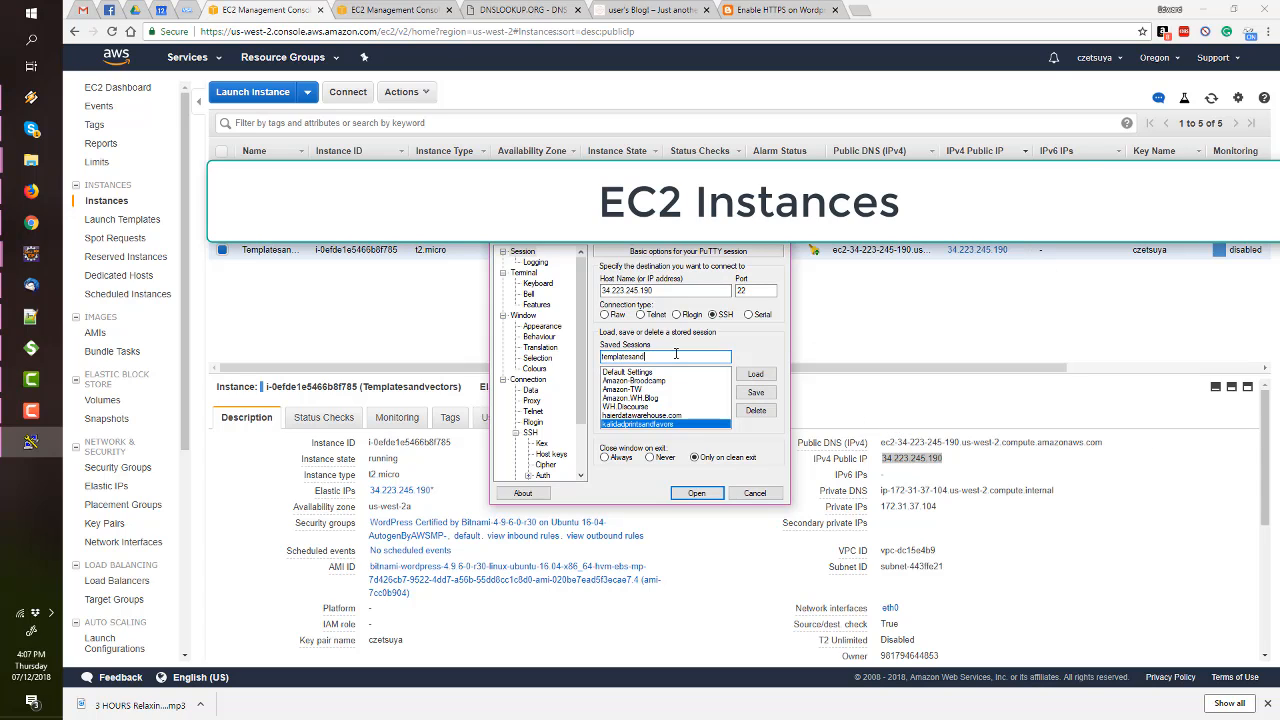
{"action": "left_click", "coordinate": [756, 392]}
Open the SSH connection to the instance and log in as bitnami
{"action": "left_click", "coordinate": [697, 493]}
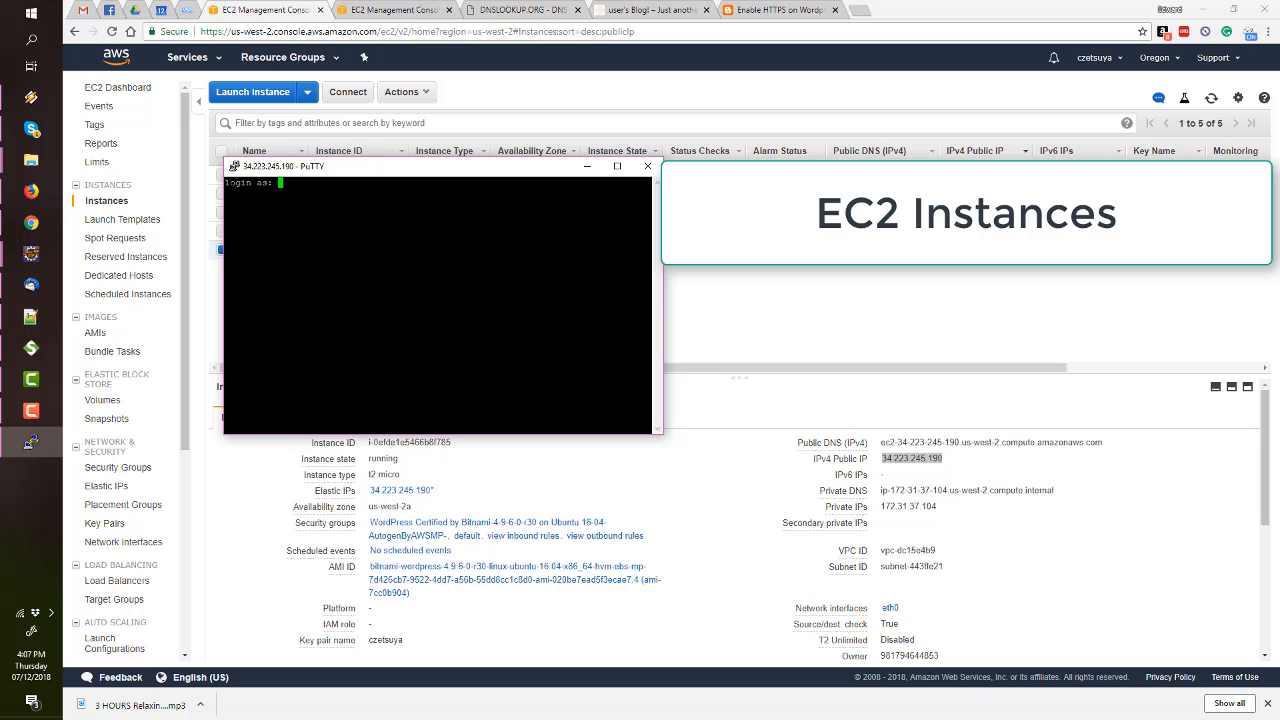
{"action": "type", "text": "bitnami"}
{"action": "key", "text": "Return"}
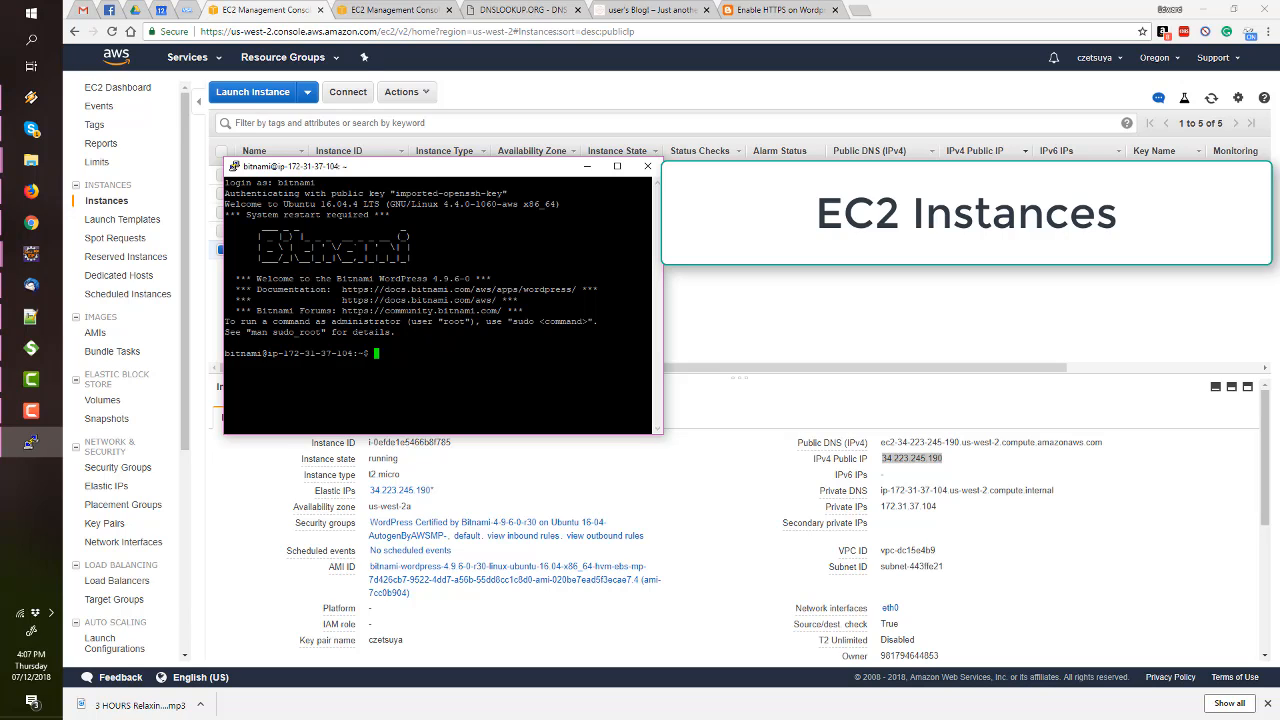
List the home directory, change into the apps folder and list its contents
{"action": "type", "text": "ls"}
{"action": "key", "text": "Return"}
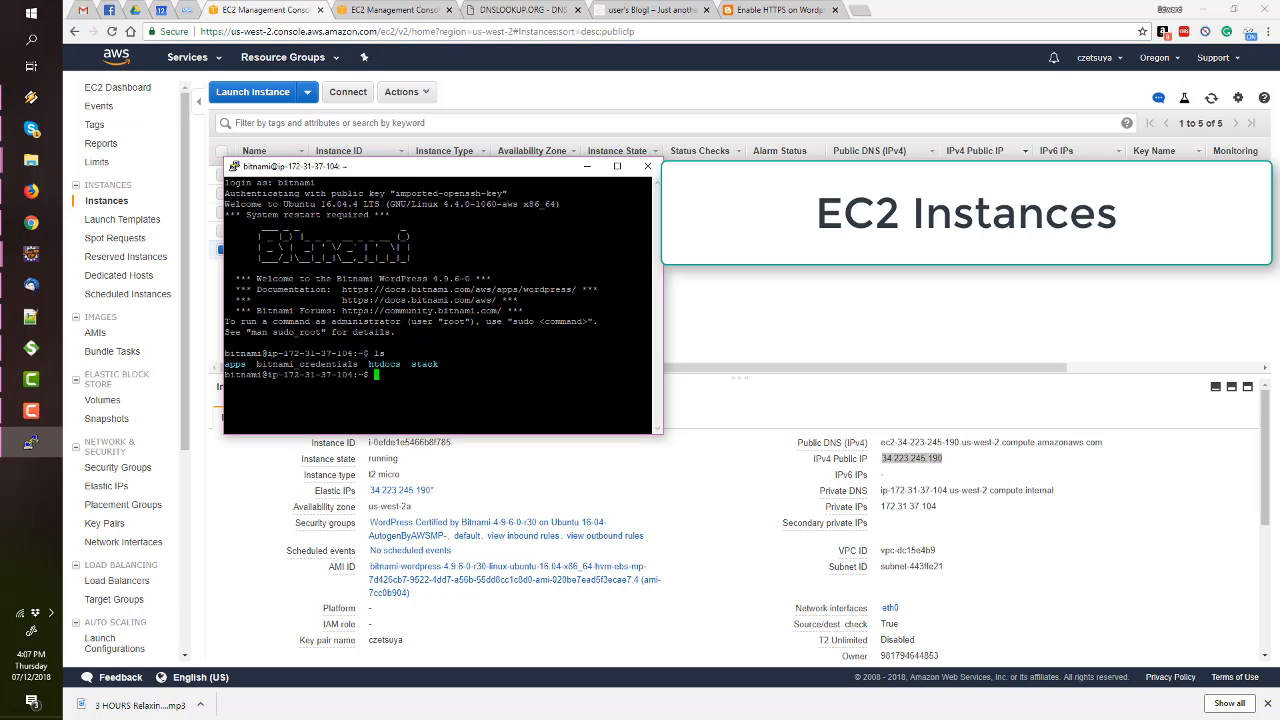
{"action": "type", "text": "cd apps"}
{"action": "key", "text": "Return"}
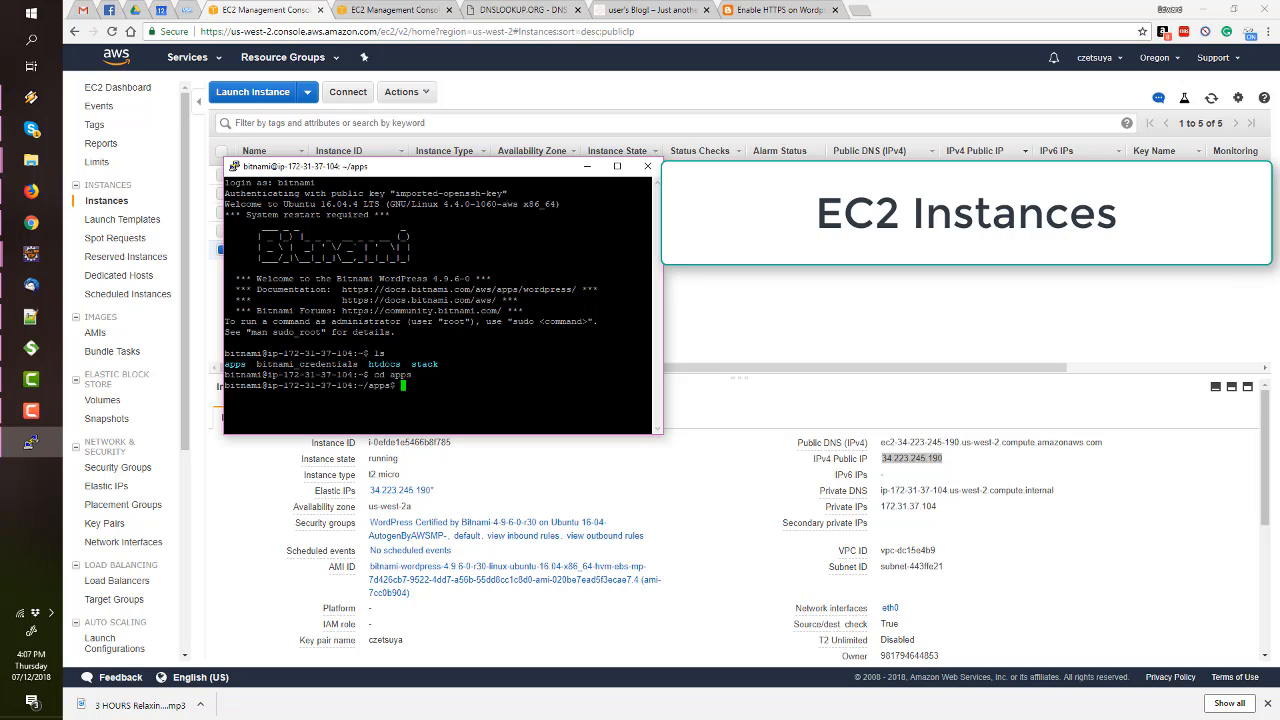
{"action": "type", "text": "ls"}
{"action": "key", "text": "Return"}
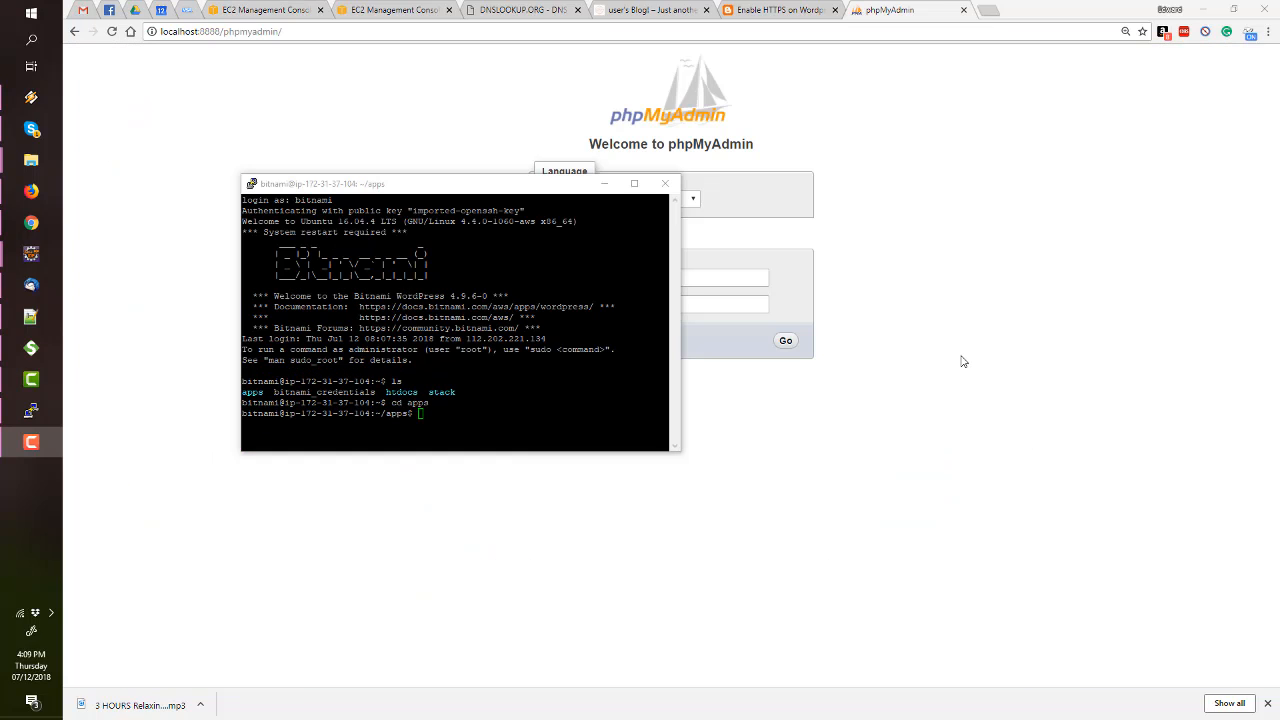
View the phpMyAdmin login page at localhost:8888/phpmyadmin in the browser and return to the PuTTY terminal
{"action": "left_click", "coordinate": [963, 360]}
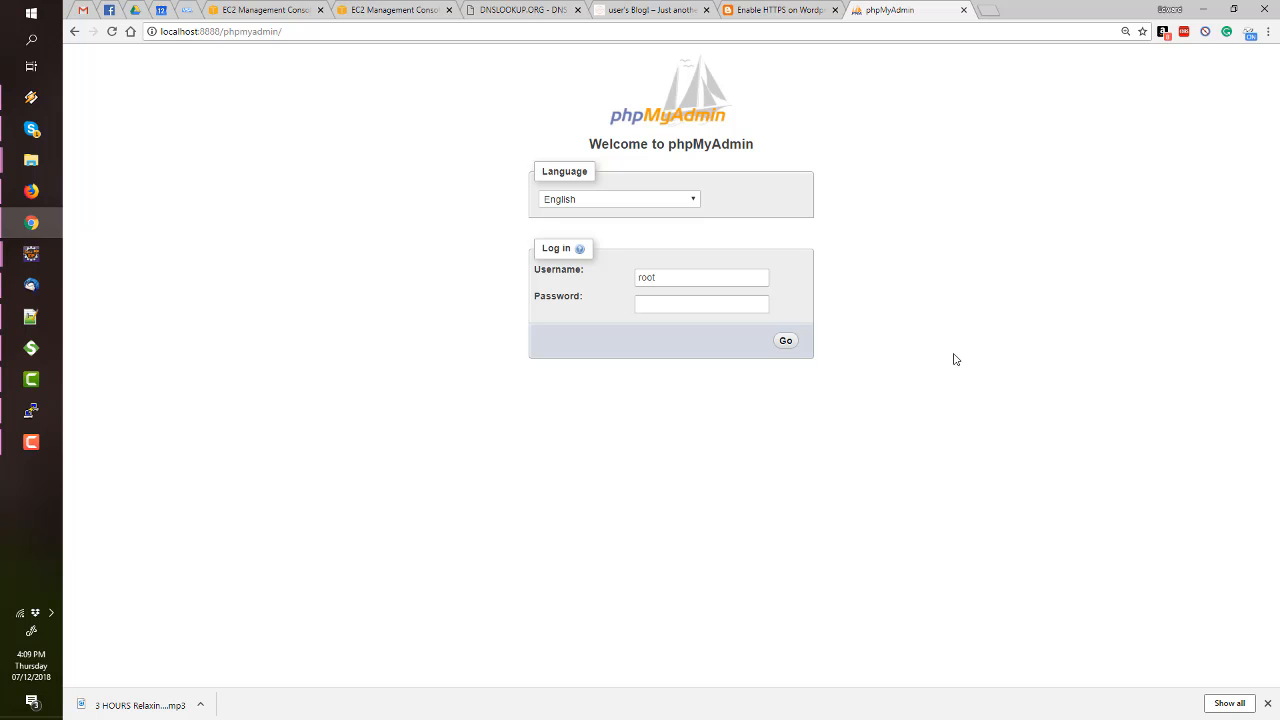
{"action": "left_click", "coordinate": [33, 411]}
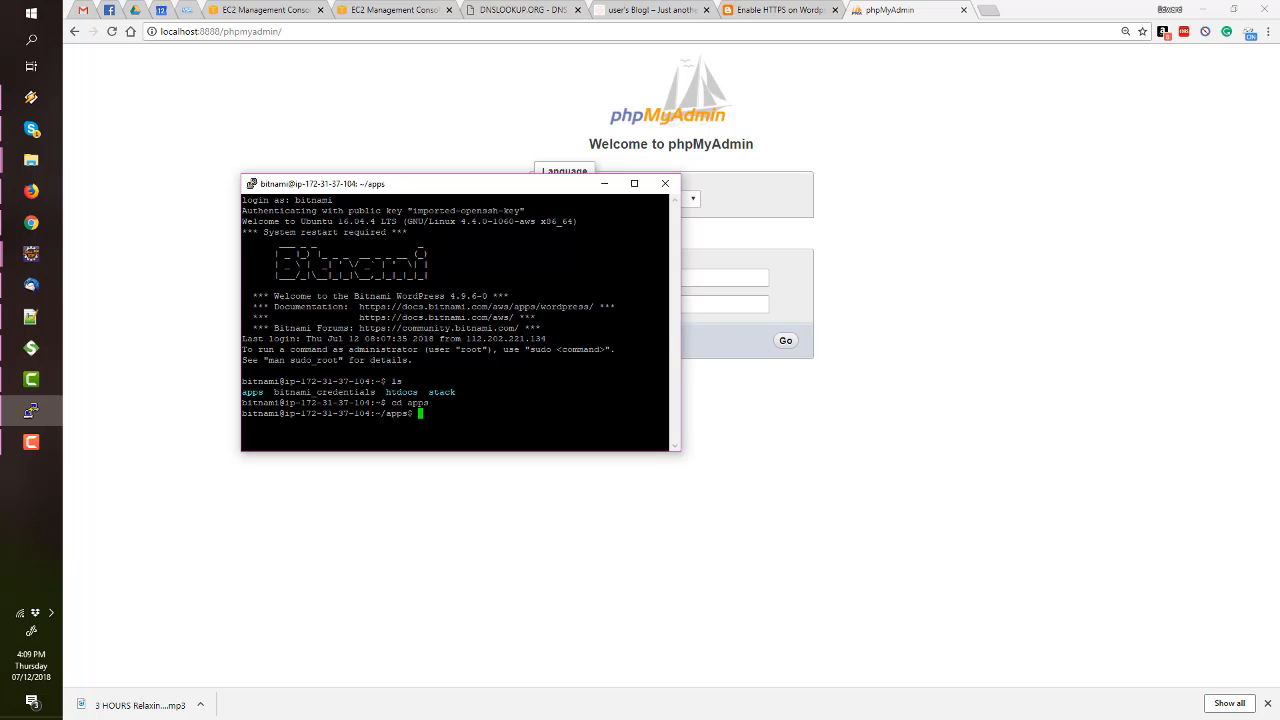
{"action": "left_click", "coordinate": [933, 508]}
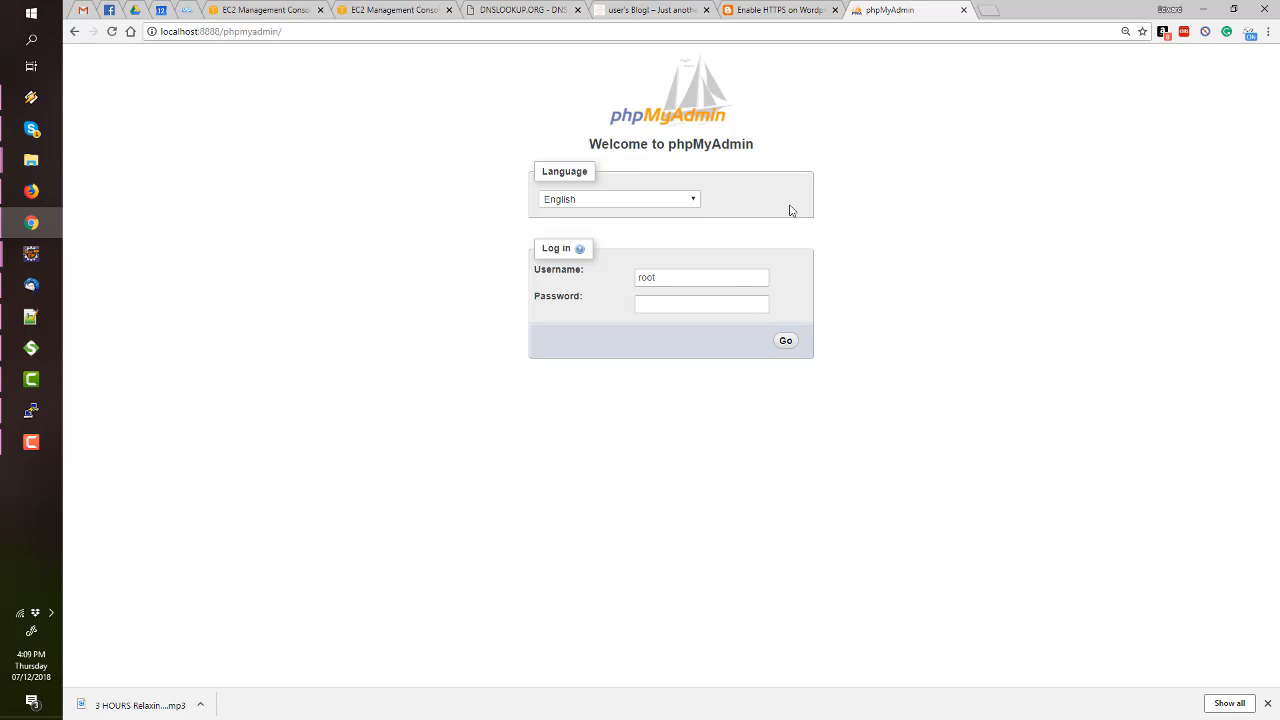
{"action": "left_click", "coordinate": [689, 277]}
{"action": "left_click", "coordinate": [654, 451]}
{"action": "left_click", "coordinate": [31, 411]}
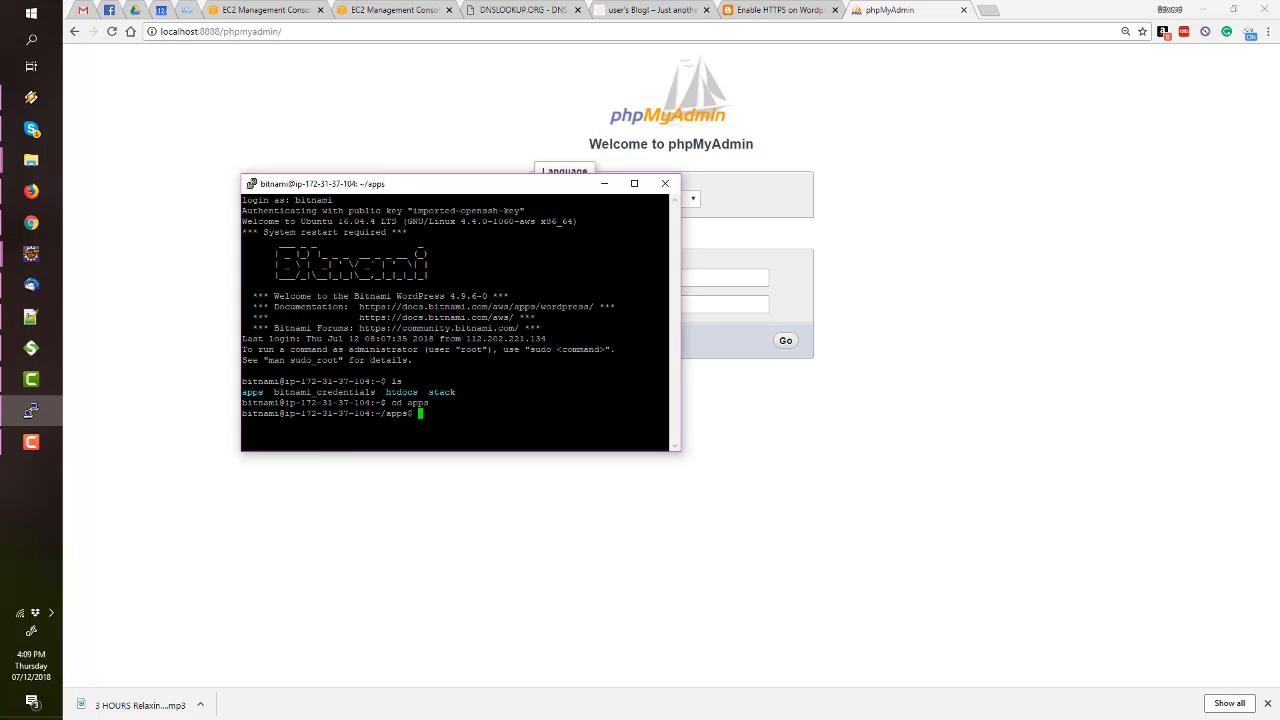
List the apps folder, go back up to the home directory and list its contents
{"action": "type", "text": "ls"}
{"action": "key", "text": "Return"}
{"action": "type", "text": "cd .."}
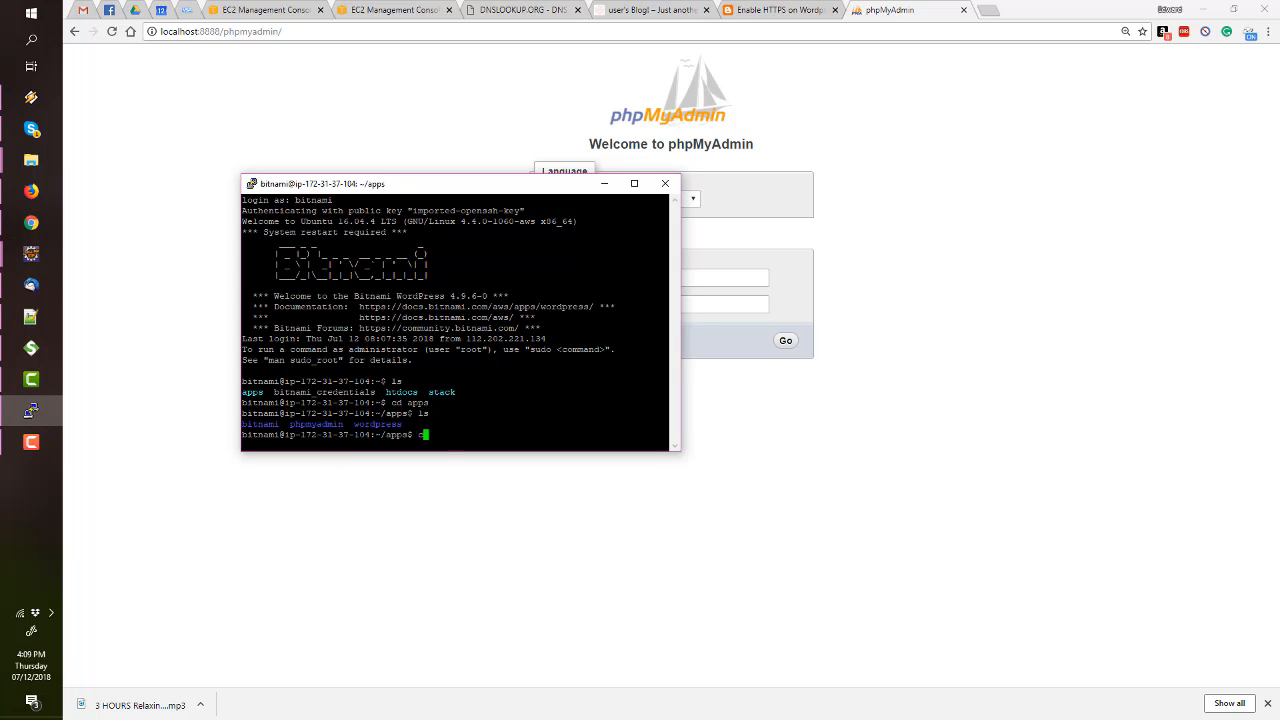
{"action": "key", "text": "Return"}
{"action": "type", "text": "ls"}
{"action": "key", "text": "Return"}
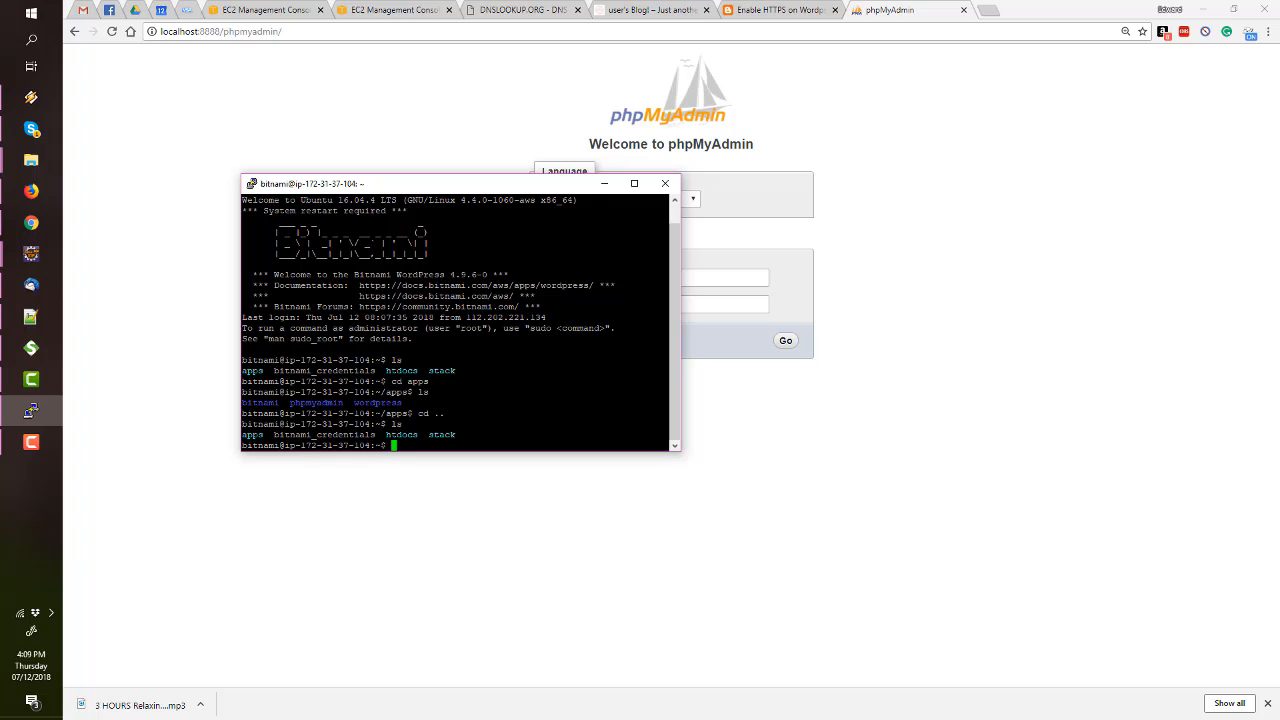
{"action": "double_click", "coordinate": [336, 435]}
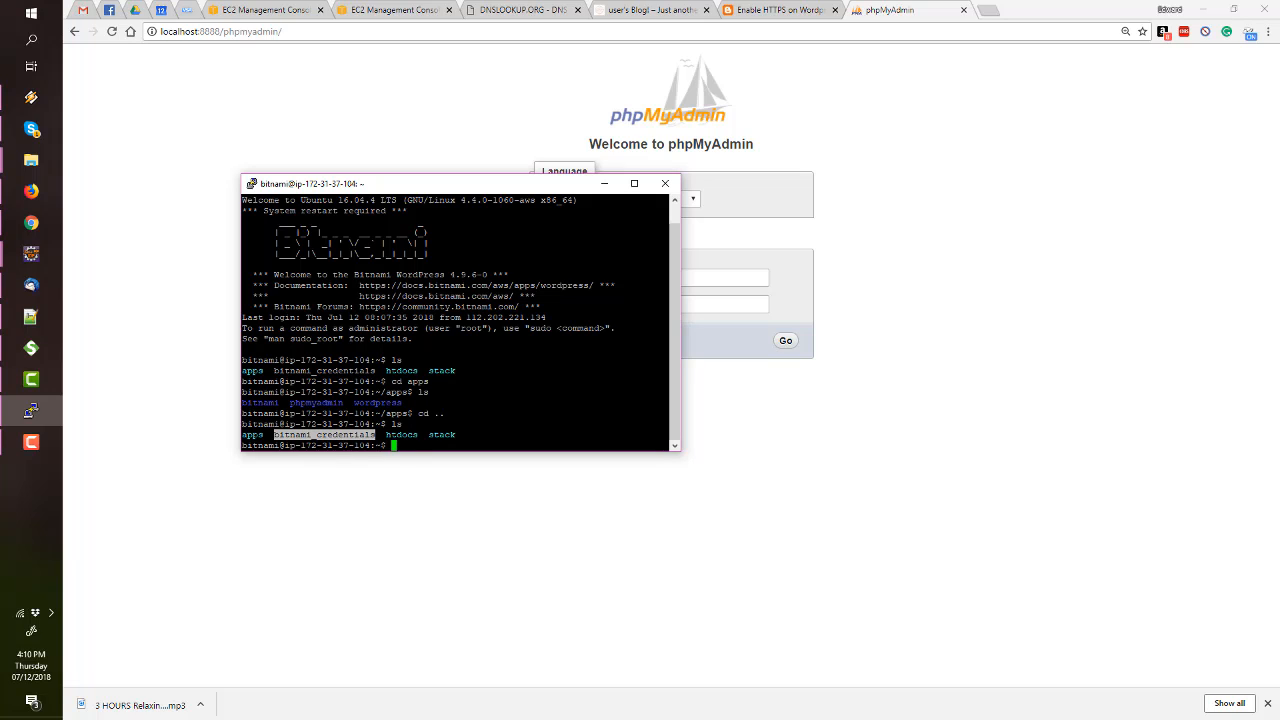
{"action": "type", "text": "cat bitnami"}
{"action": "key", "text": "Tab"}
{"action": "key", "text": "BackSpace"}
{"action": "key", "text": "BackSpace"}
{"action": "key", "text": "BackSpace"}
{"action": "key", "text": "BackSpace"}
{"action": "key", "text": "BackSpace"}
{"action": "key", "text": "BackSpace"}
{"action": "key", "text": "BackSpace"}
{"action": "key", "text": "BackSpace"}
{"action": "key", "text": "BackSpace"}
{"action": "key", "text": "BackSpace"}
{"action": "key", "text": "BackSpace"}
{"action": "key", "text": "BackSpace"}
{"action": "key", "text": "BackSpace"}
{"action": "key", "text": "BackSpace"}
{"action": "key", "text": "BackSpace"}
{"action": "key", "text": "BackSpace"}
{"action": "key", "text": "BackSpace"}
{"action": "key", "text": "BackSpace"}
{"action": "key", "text": "BackSpace"}
{"action": "key", "text": "BackSpace"}
Review the WordPress site and the HTTPS redirect lines in the Enable HTTPS on WordPress article in Chrome, and return to the PuTTY terminal
{"action": "left_click", "coordinate": [656, 14]}
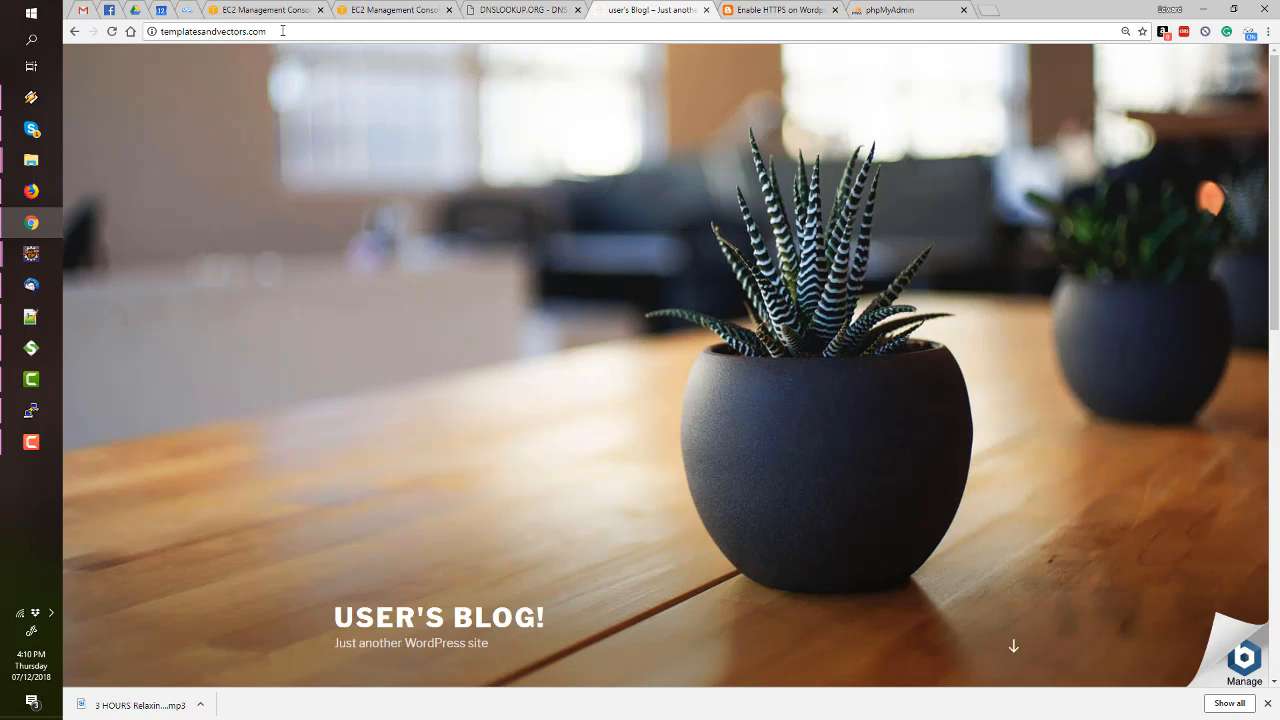
{"action": "left_click", "coordinate": [774, 14]}
{"action": "scroll", "coordinate": [459, 271], "scroll_direction": "down", "scroll_amount": 3}
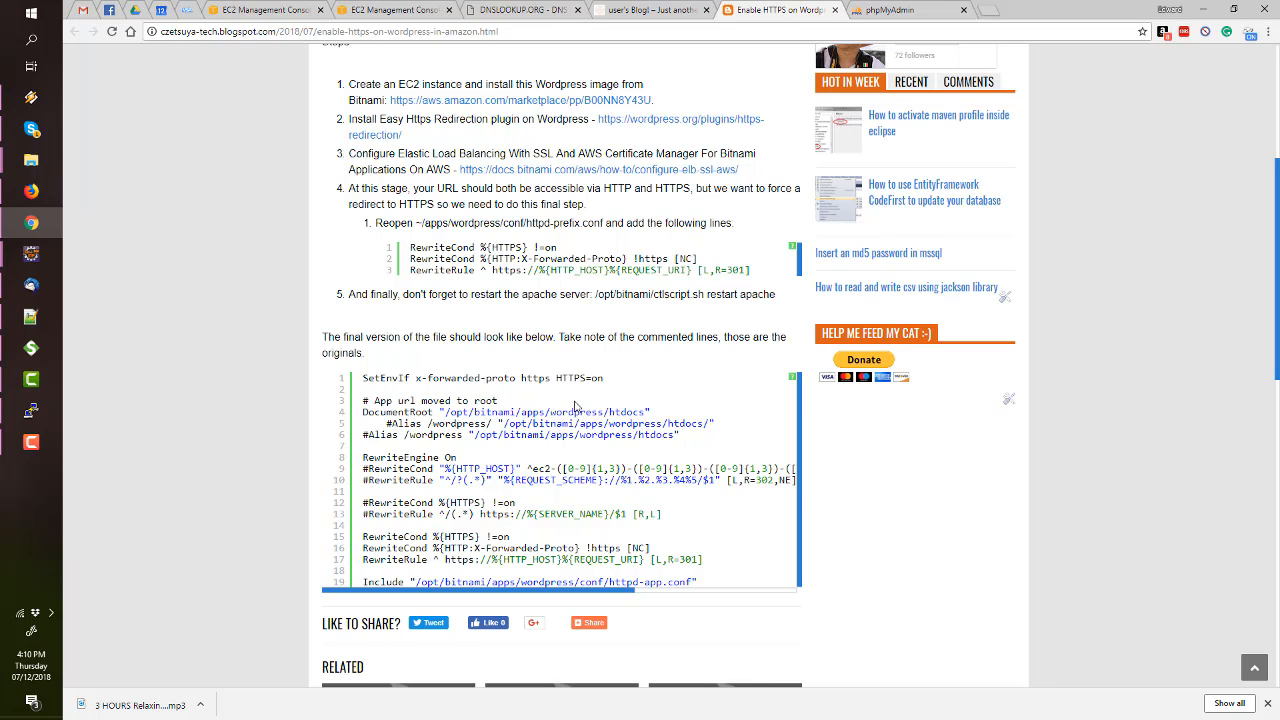
{"action": "left_click", "coordinate": [657, 10]}
{"action": "left_click", "coordinate": [777, 10]}
{"action": "left_click", "coordinate": [890, 10]}
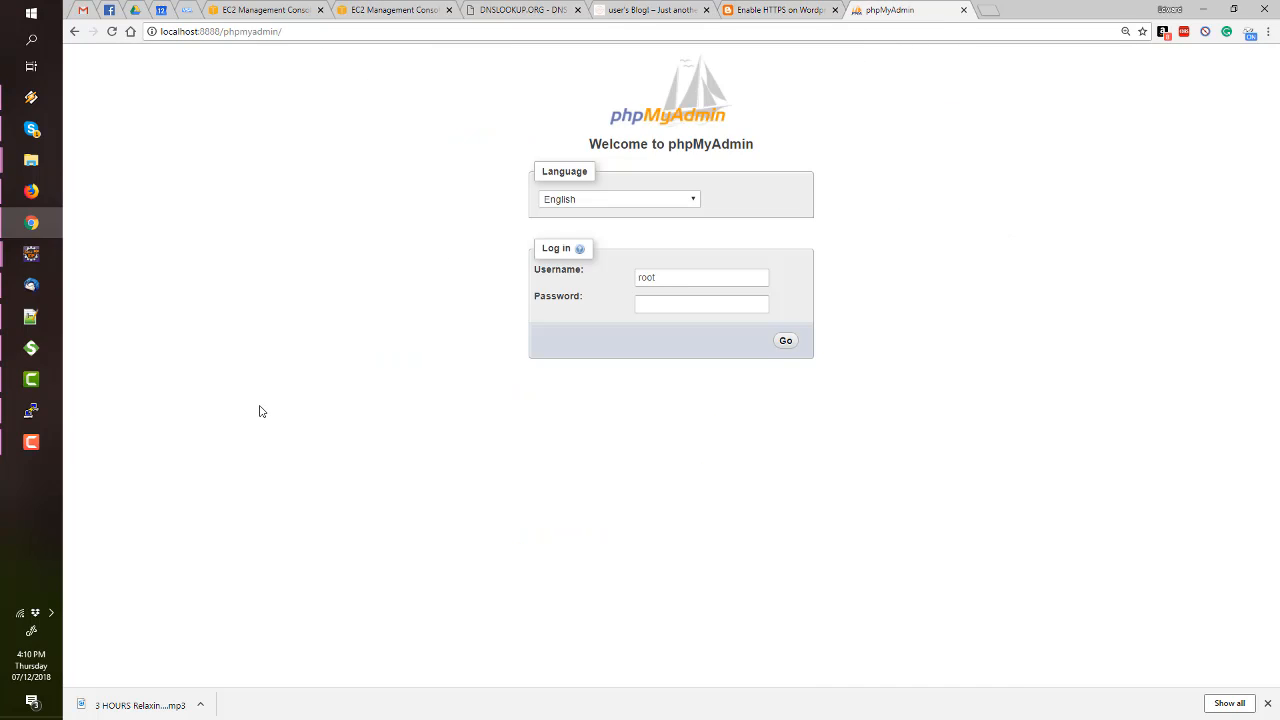
{"action": "left_click", "coordinate": [31, 410]}
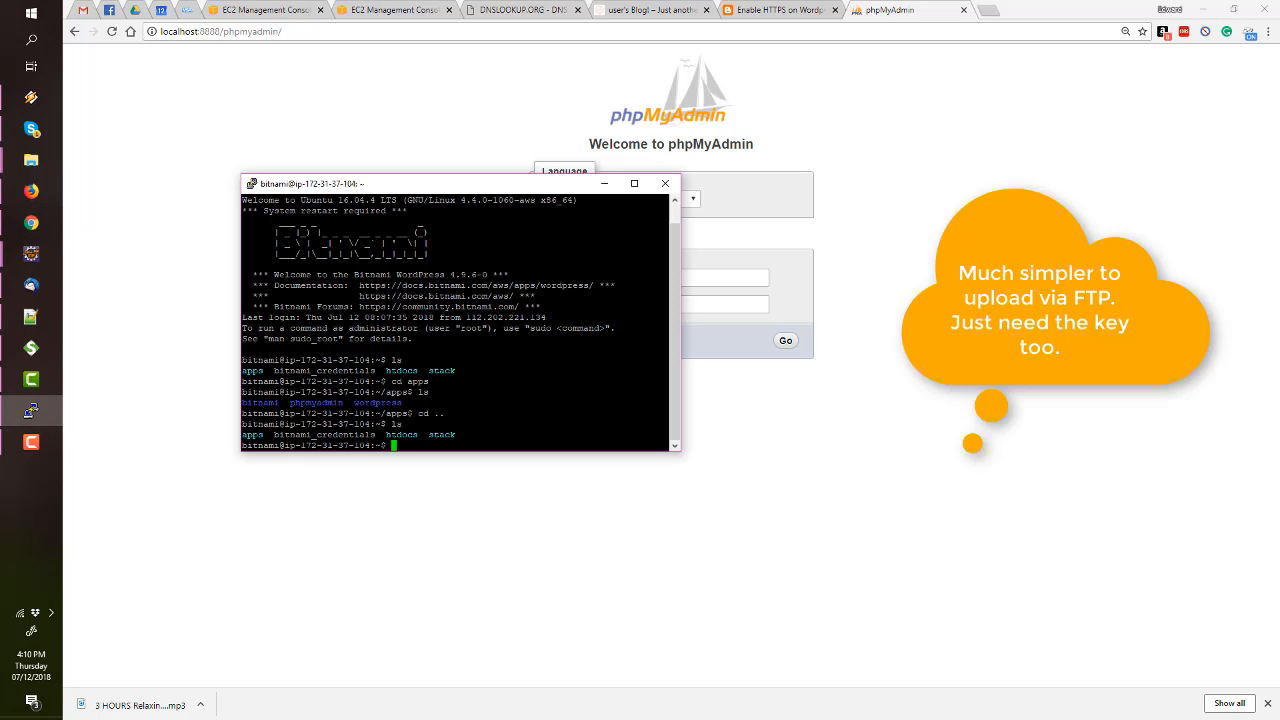